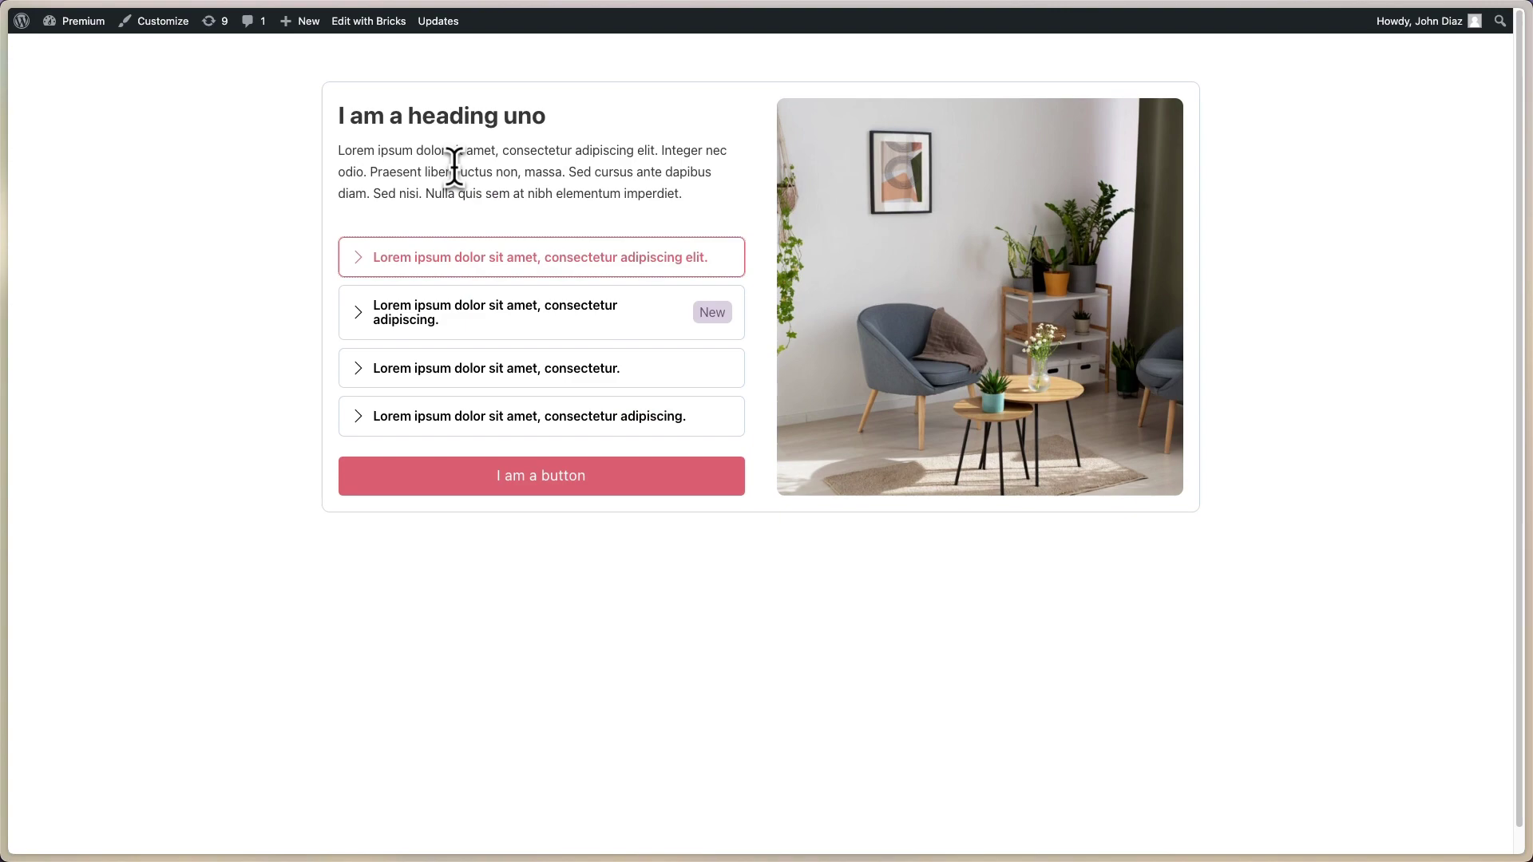
Inspect the first tab title in the browser developer tools, examine its button markup and tab attributes, and close the tools.
right_click(519, 256)
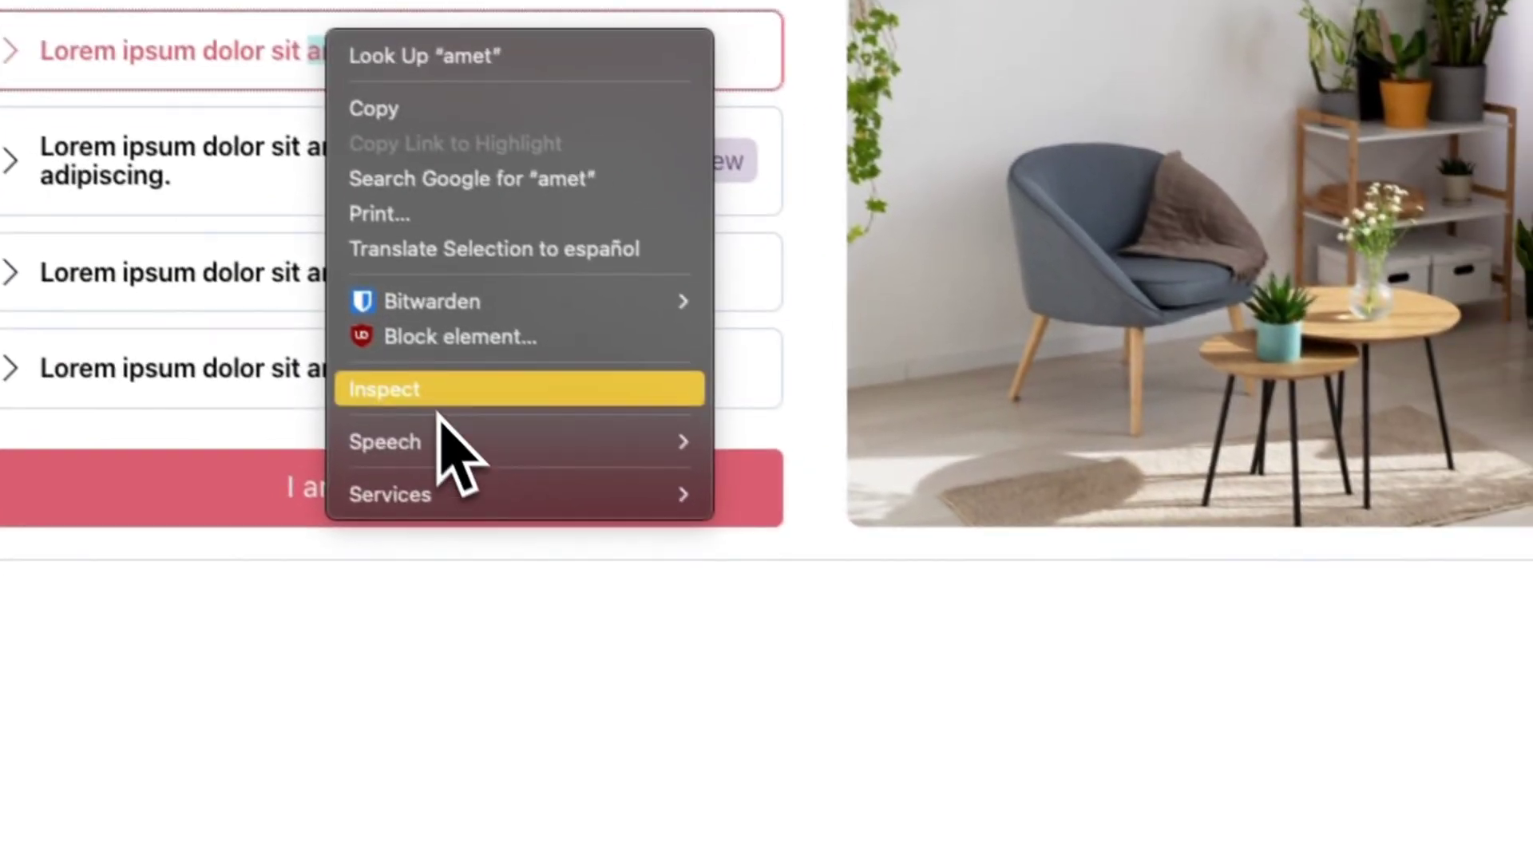
left_click(566, 427)
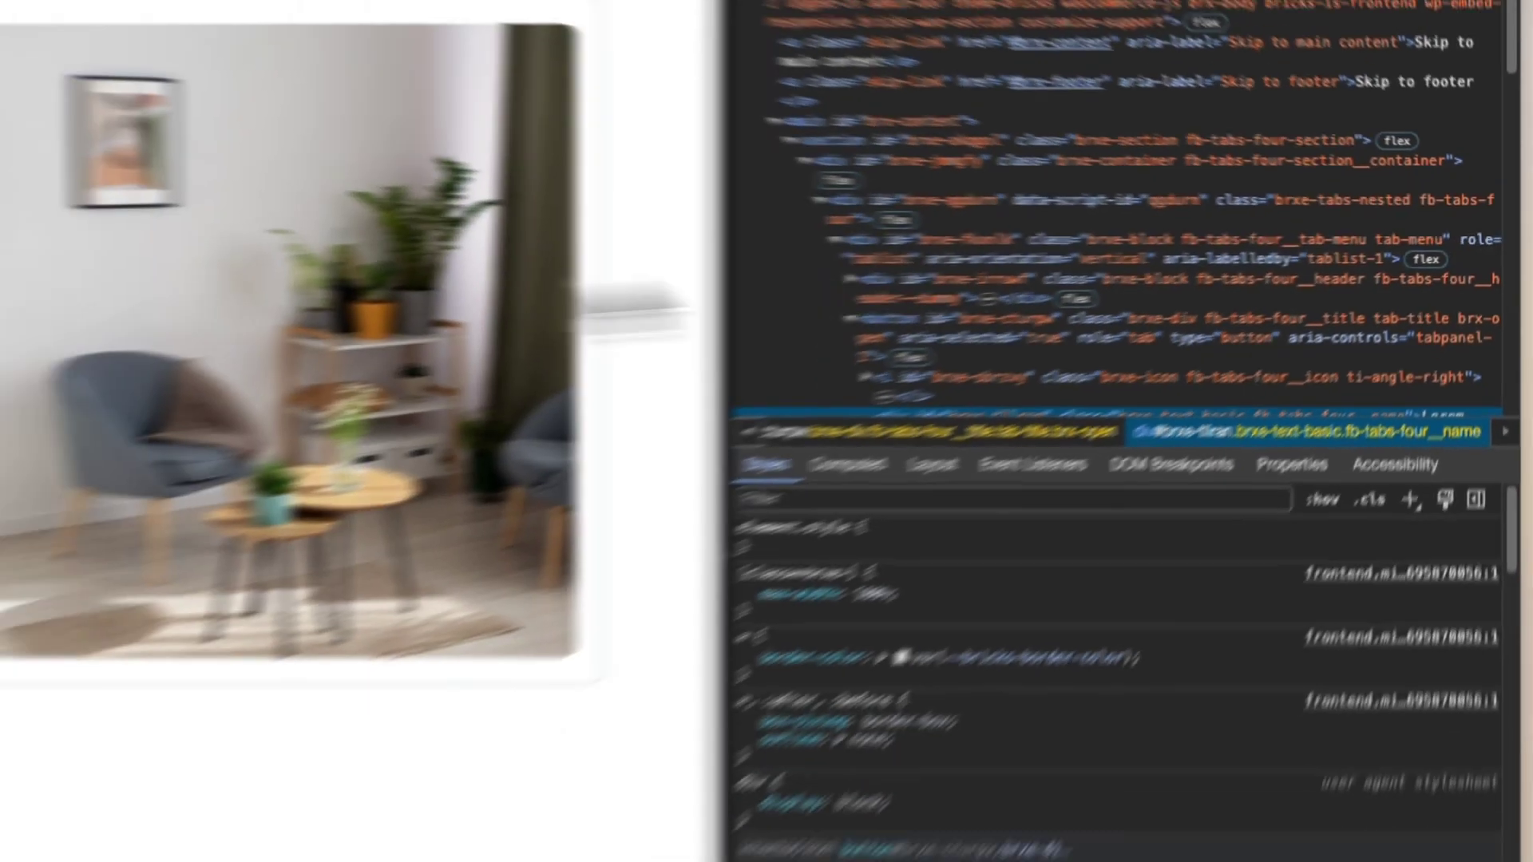
scroll(1169, 264, "down", 3)
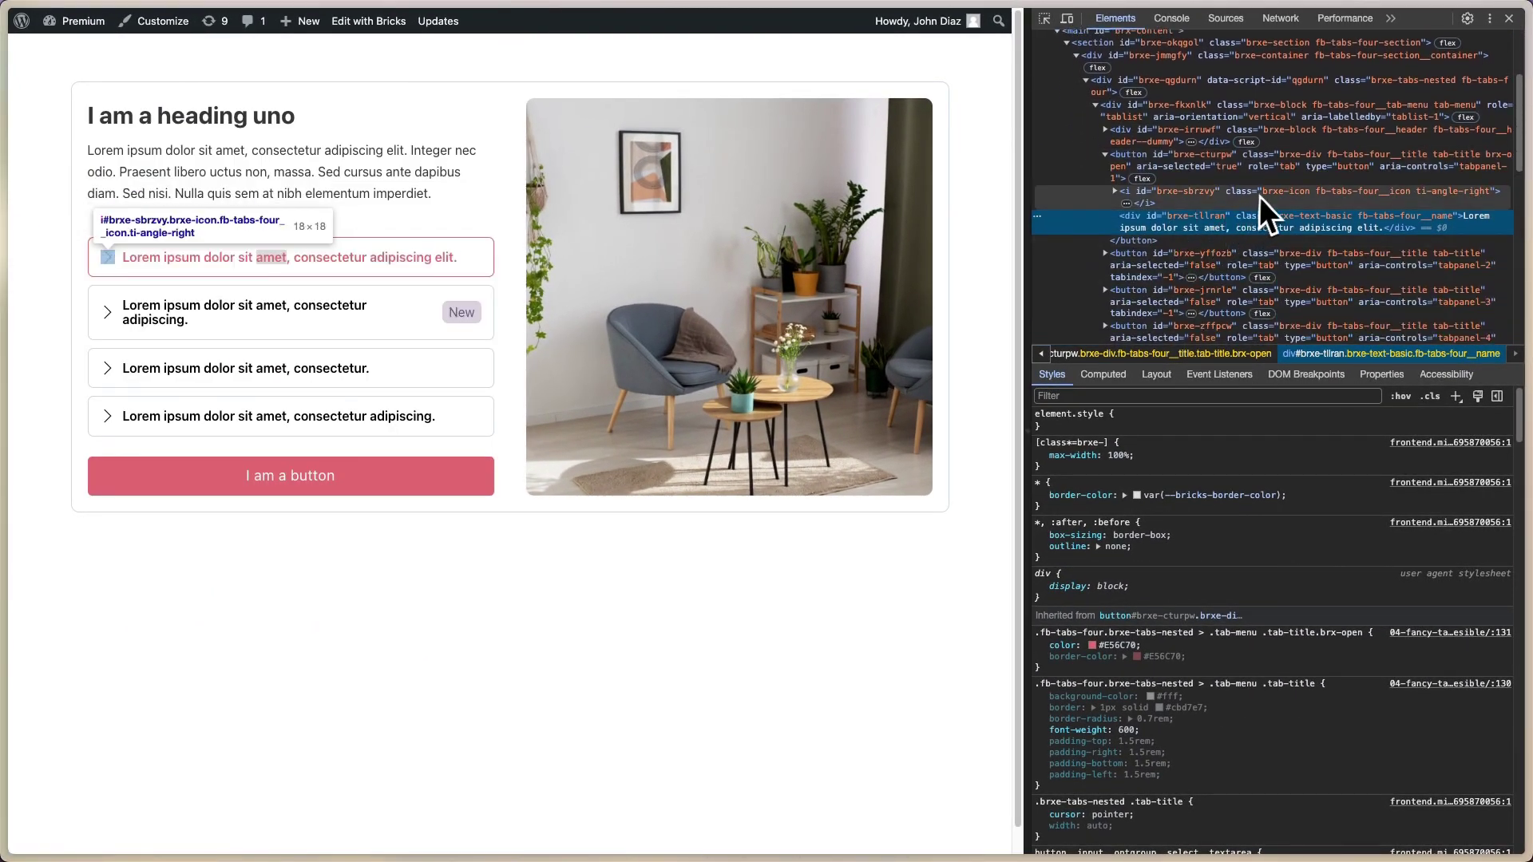
left_click(1192, 166)
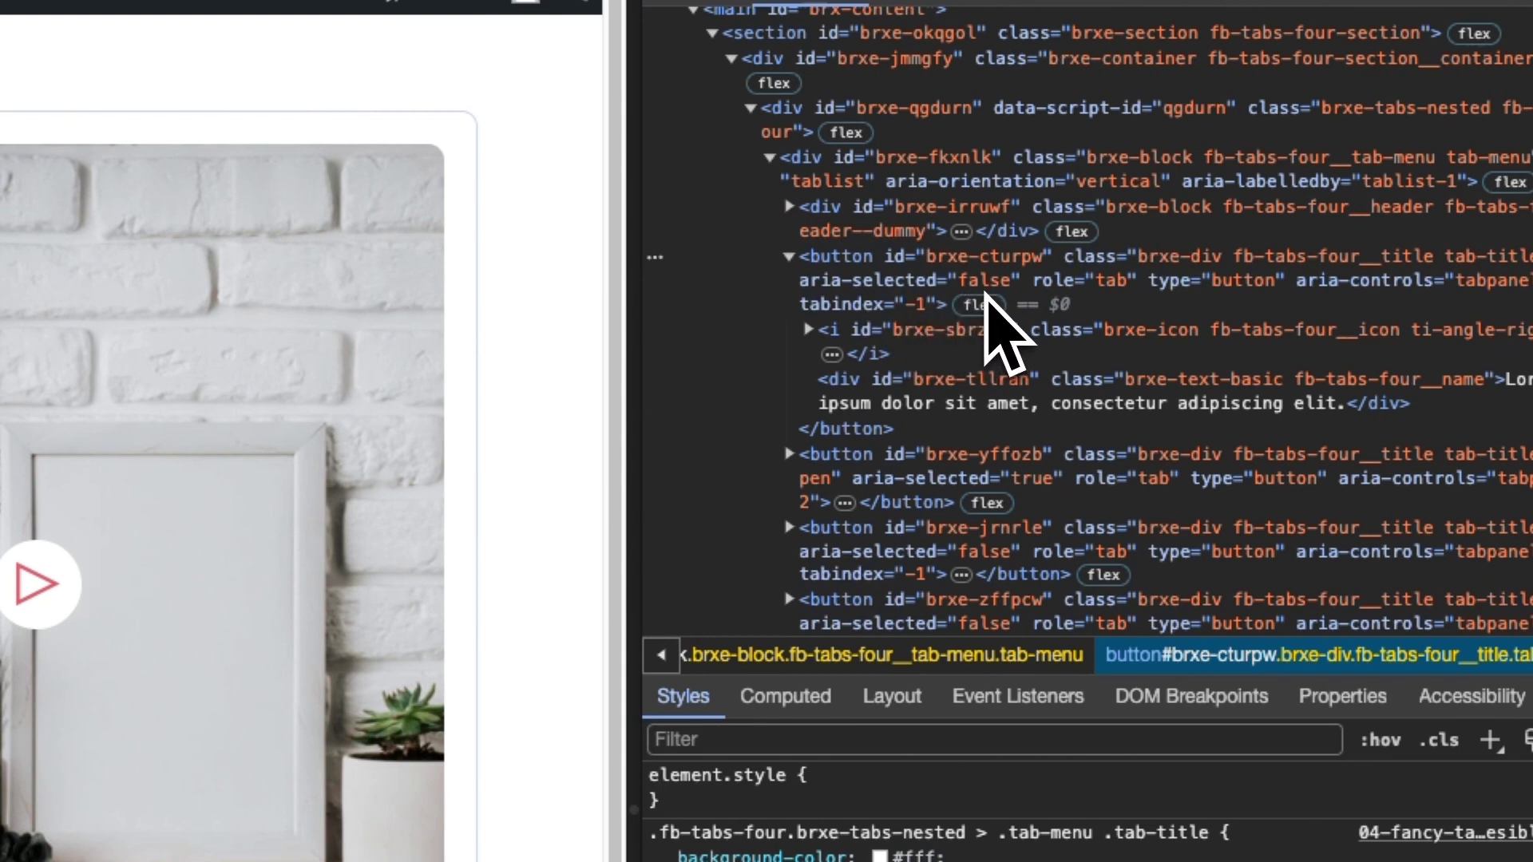
scroll(997, 543, "down", 15)
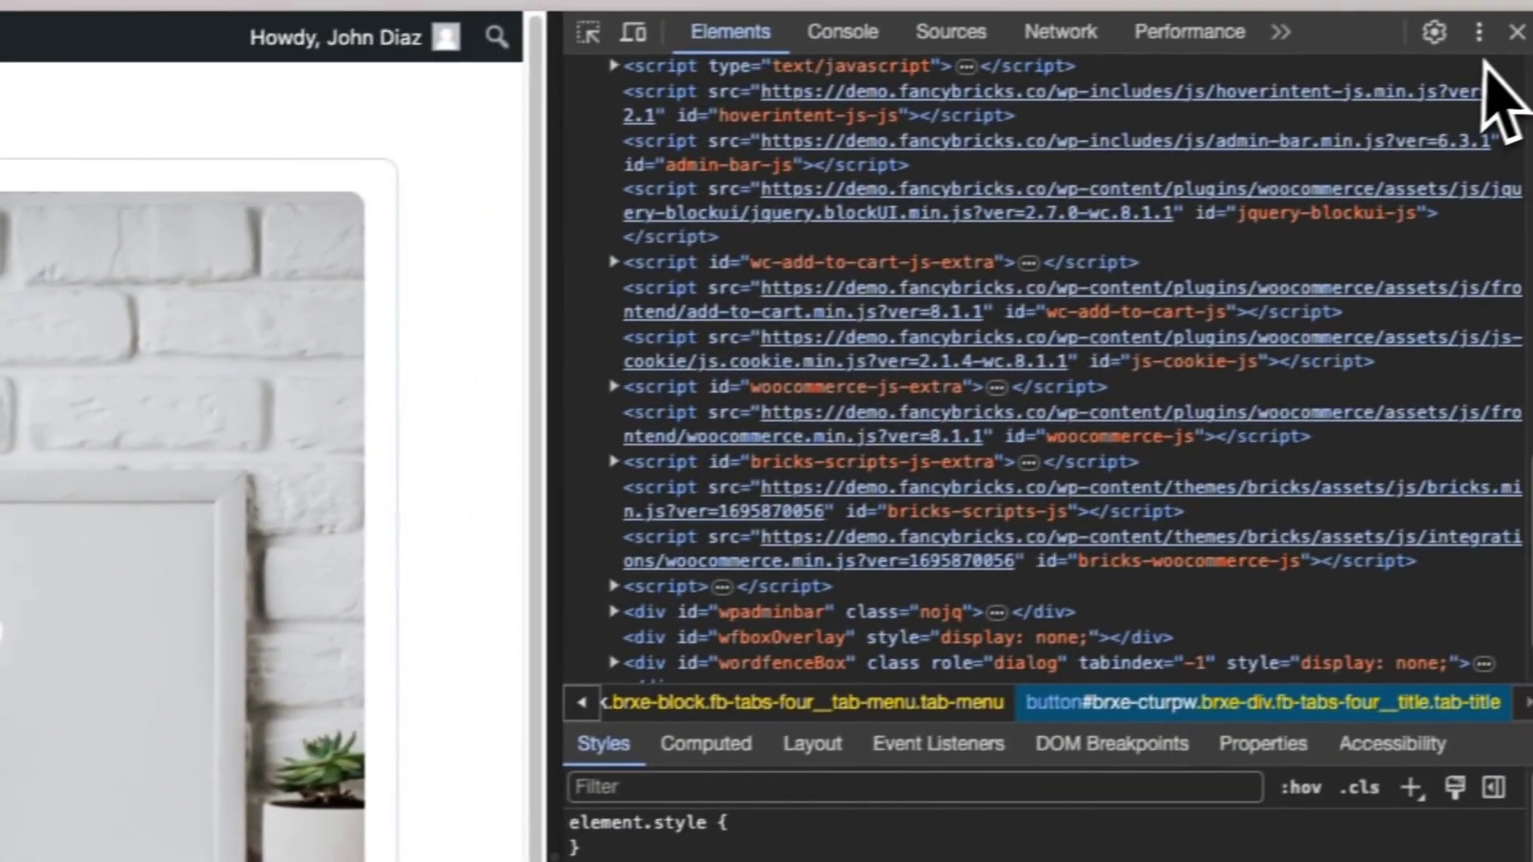
left_click(1513, 32)
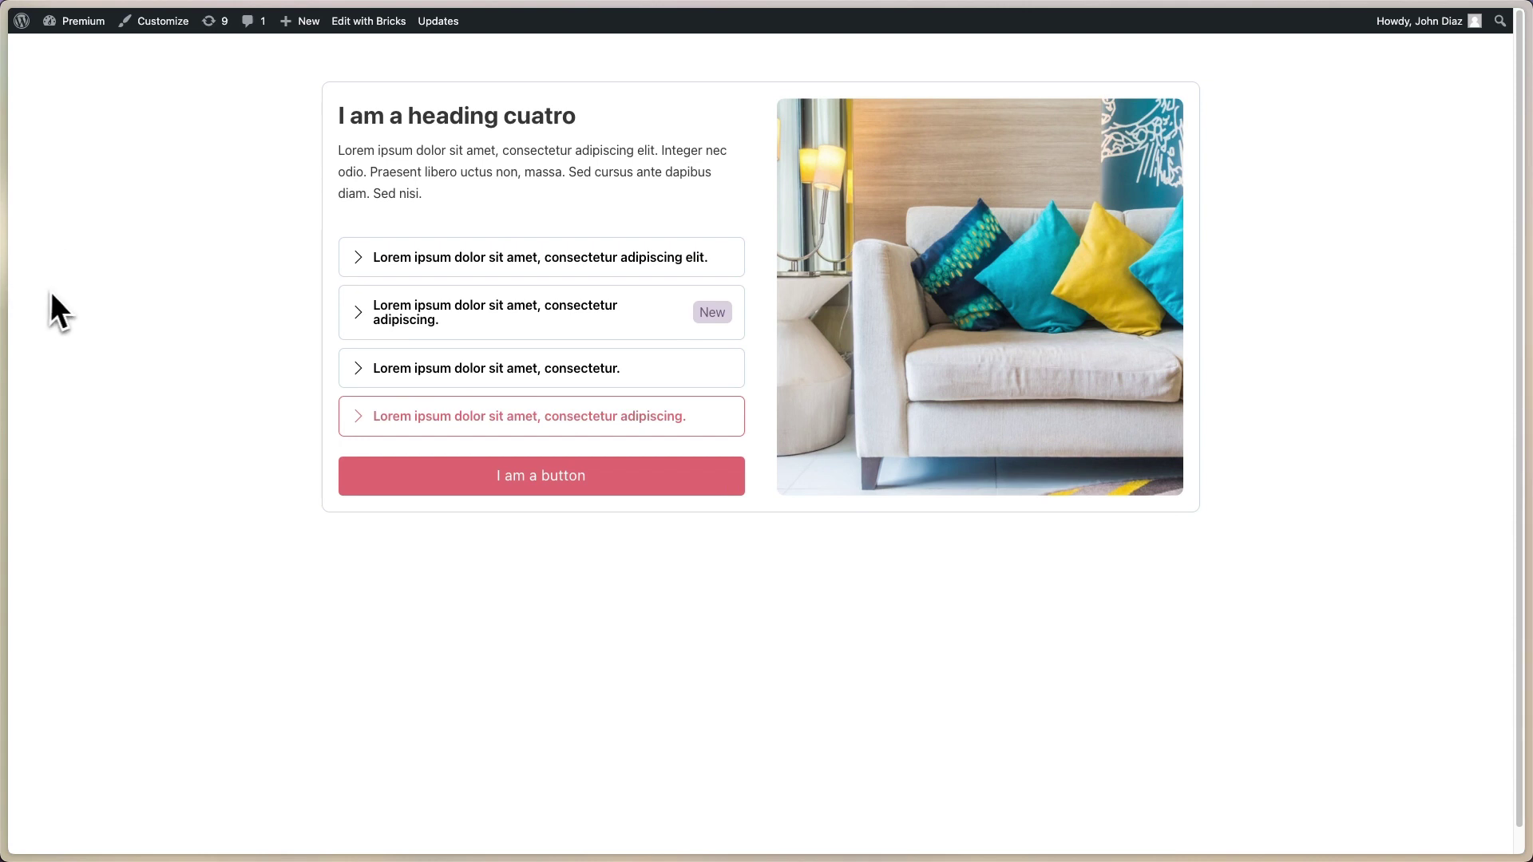
Switch to the Bricks builder and examine the elements nested in Tab menu and Tab content.
key("ctrl+Tab")
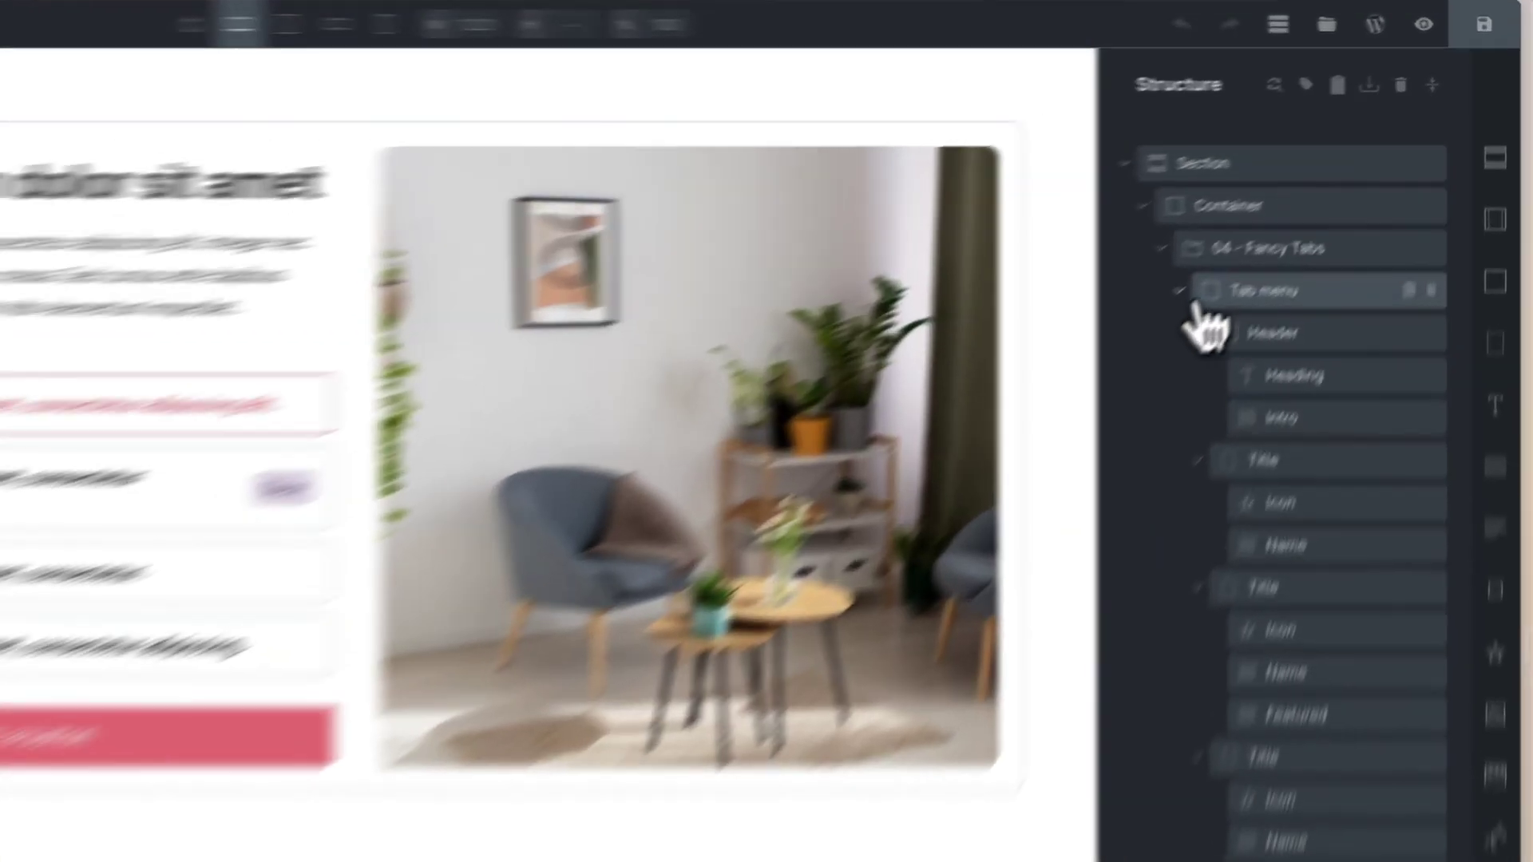
left_click(1299, 199)
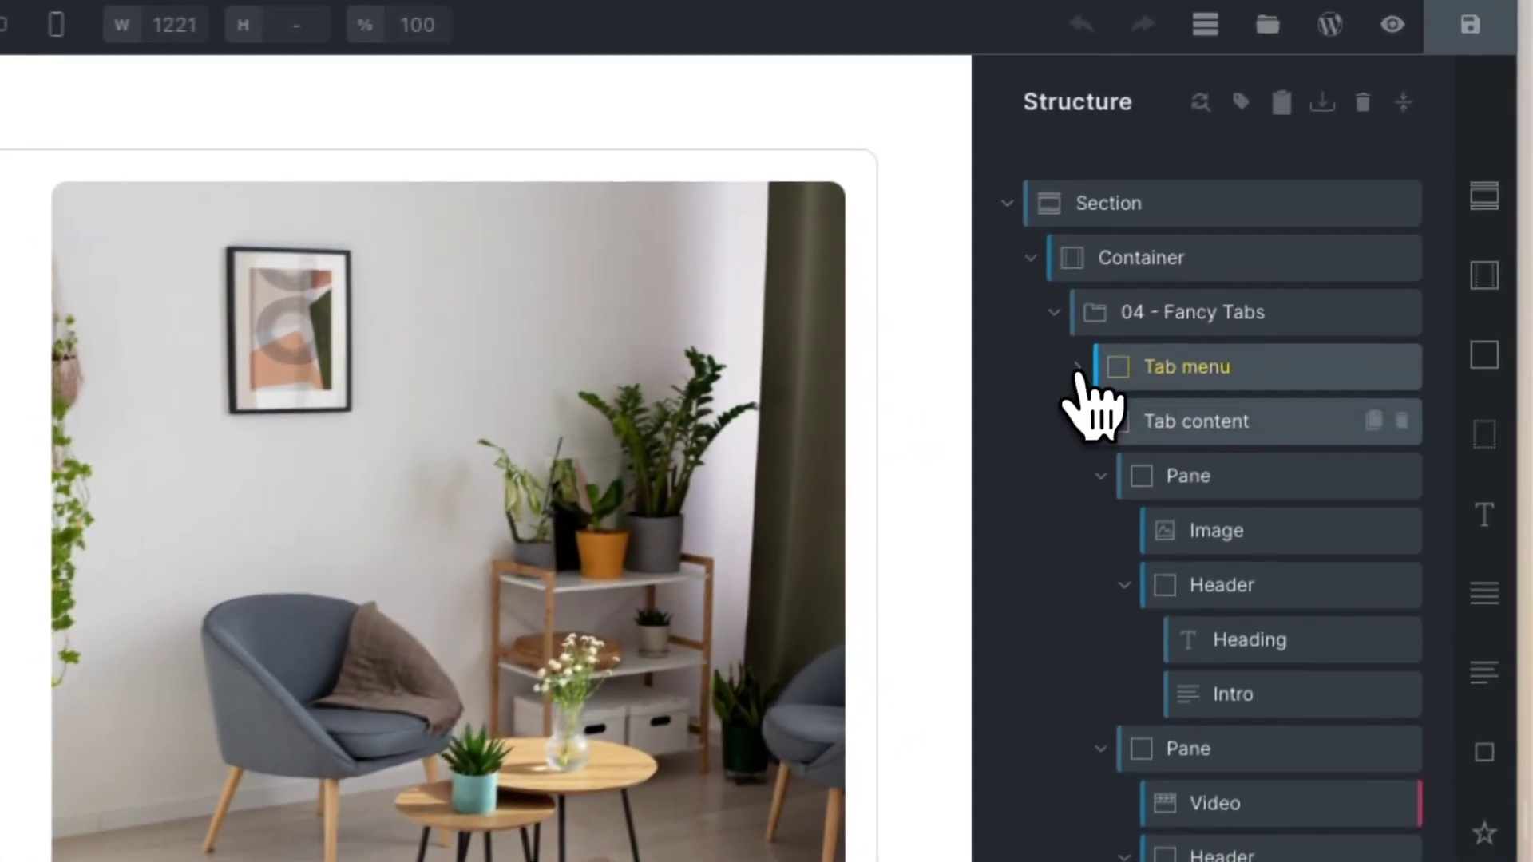
left_click(1299, 227)
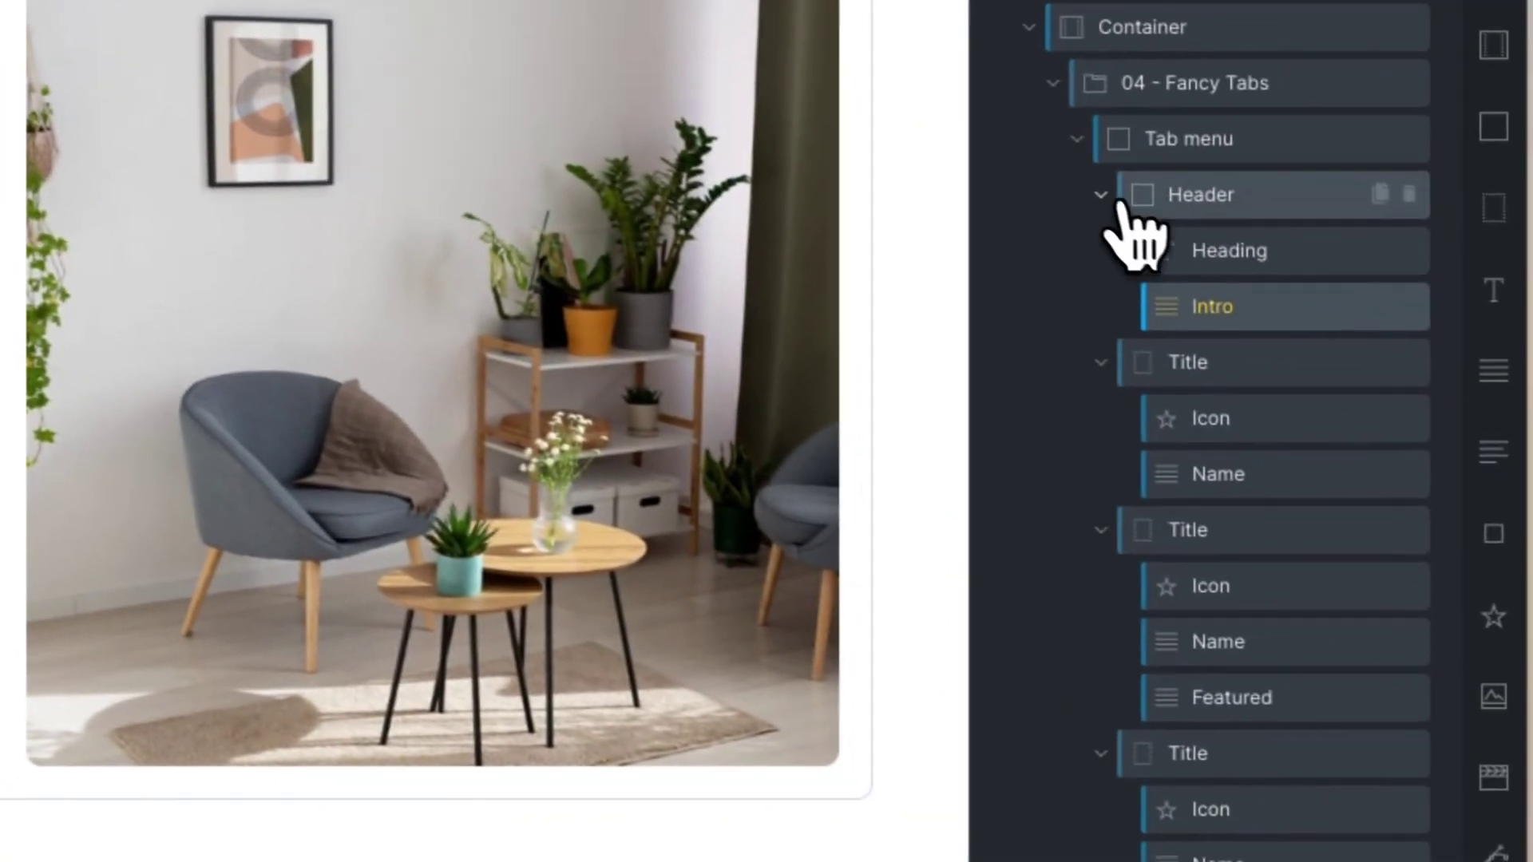
left_click(1090, 192)
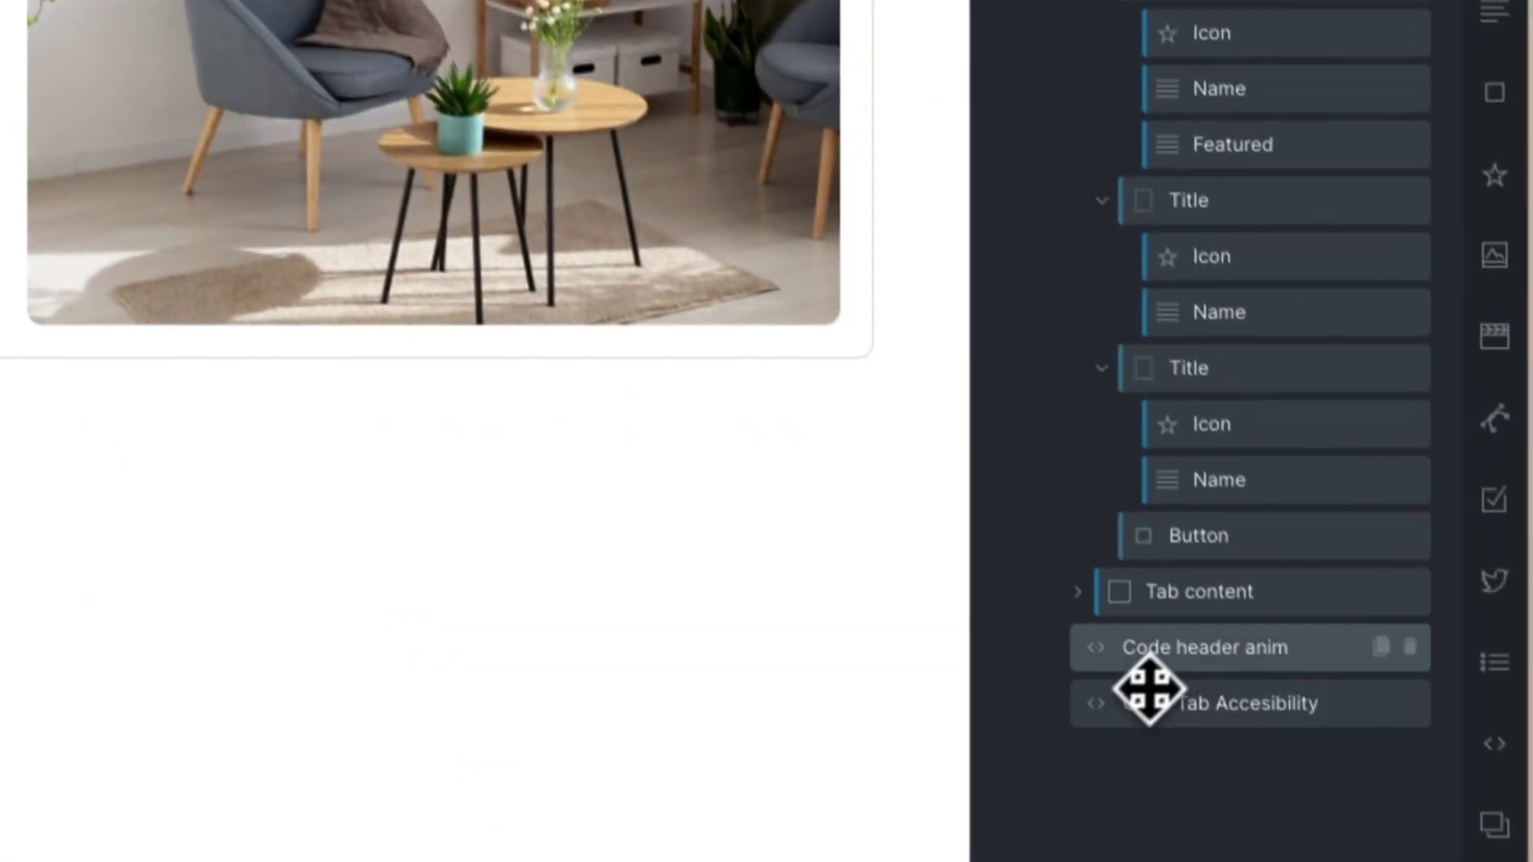
scroll(1068, 573, "down", 5)
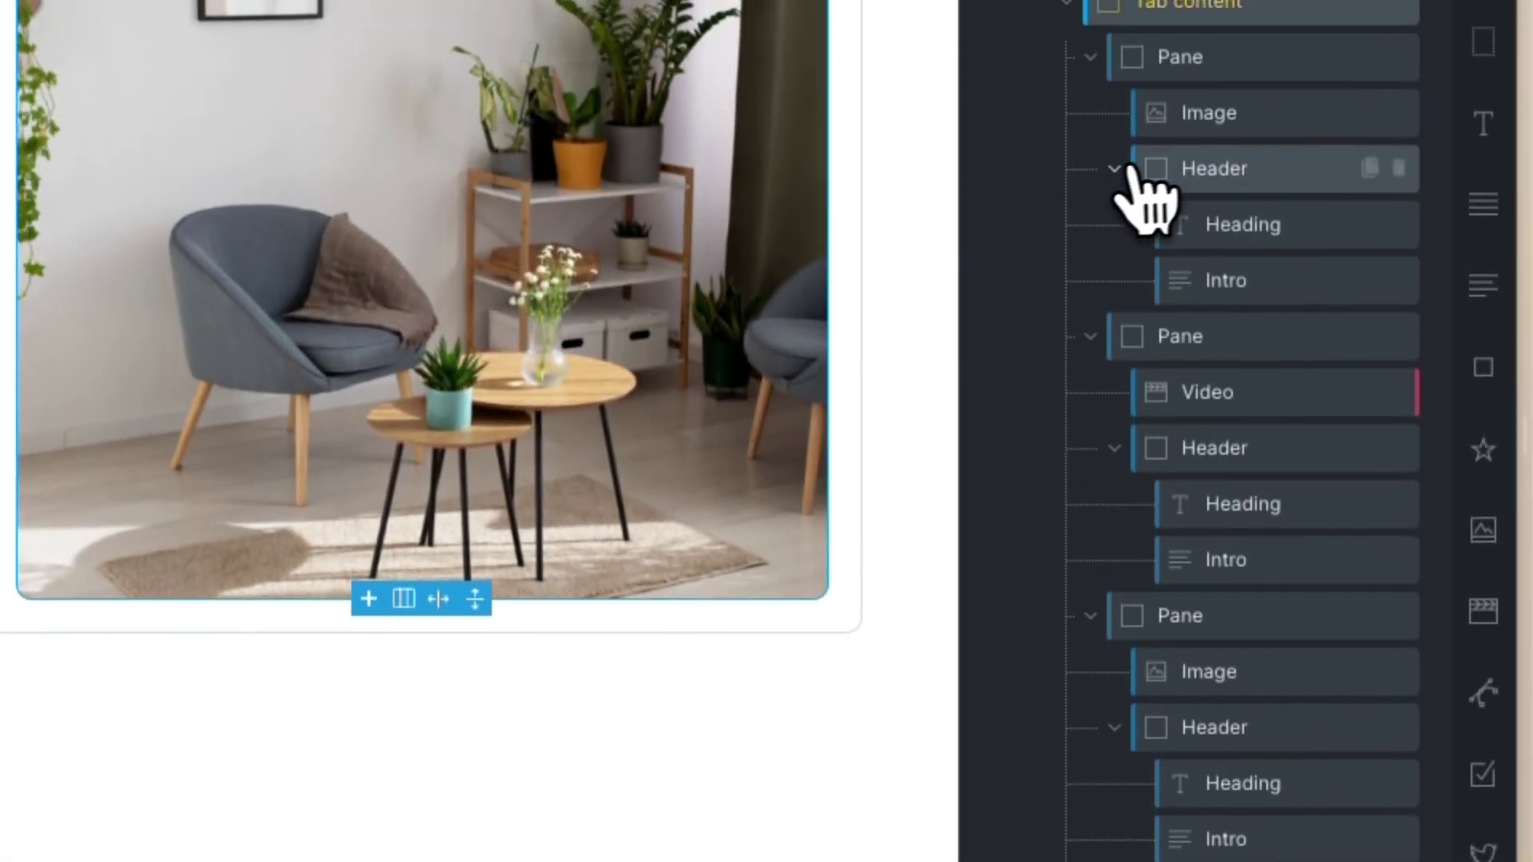
left_click(1114, 166)
scroll(1110, 174, "up", 3)
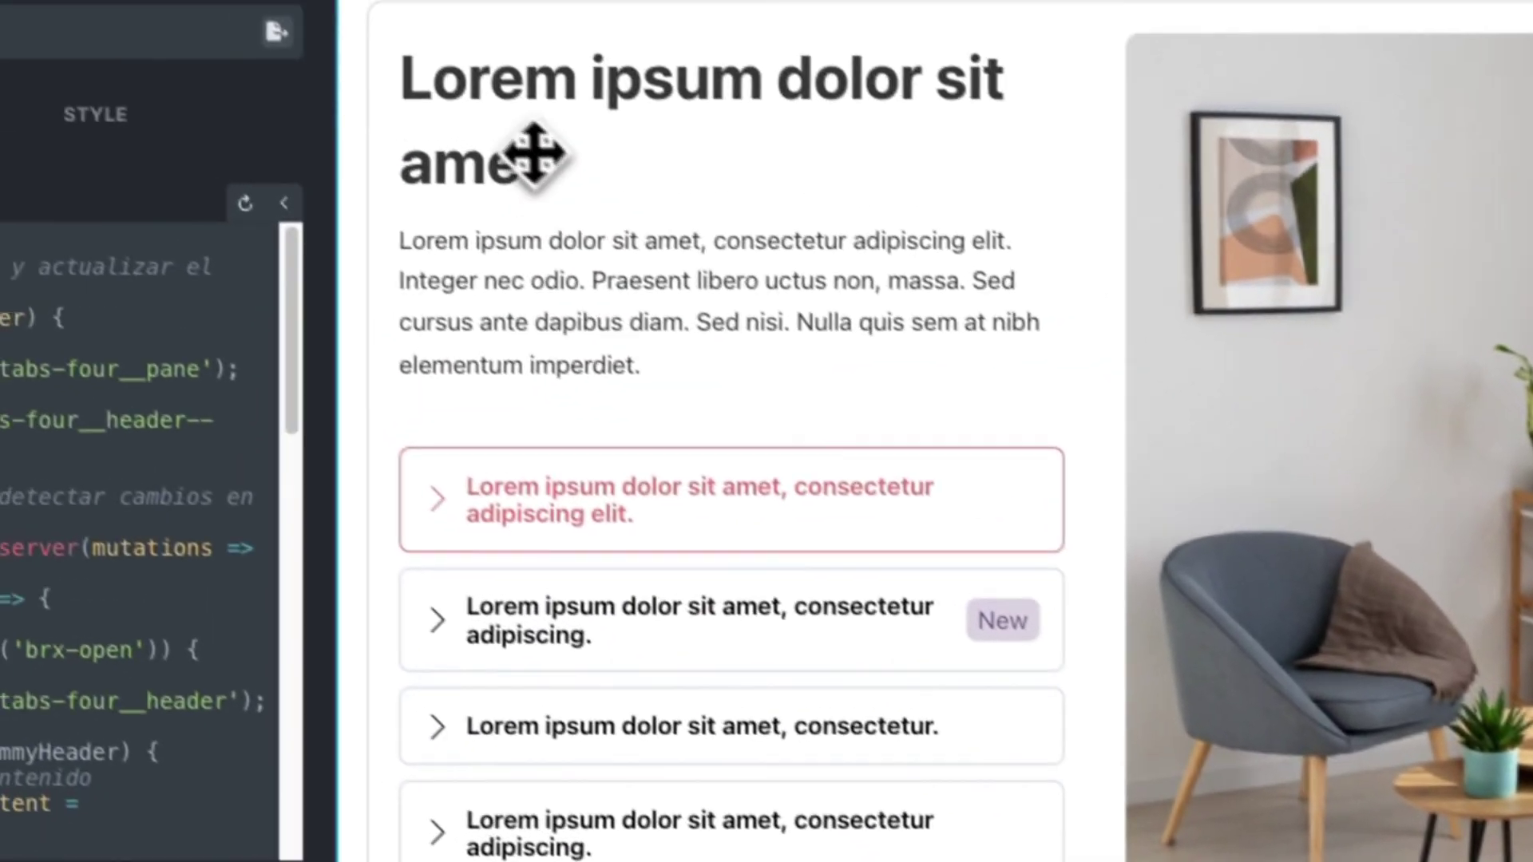
Select the Header inside the first pane of Tab content to view its settings.
left_click(530, 155)
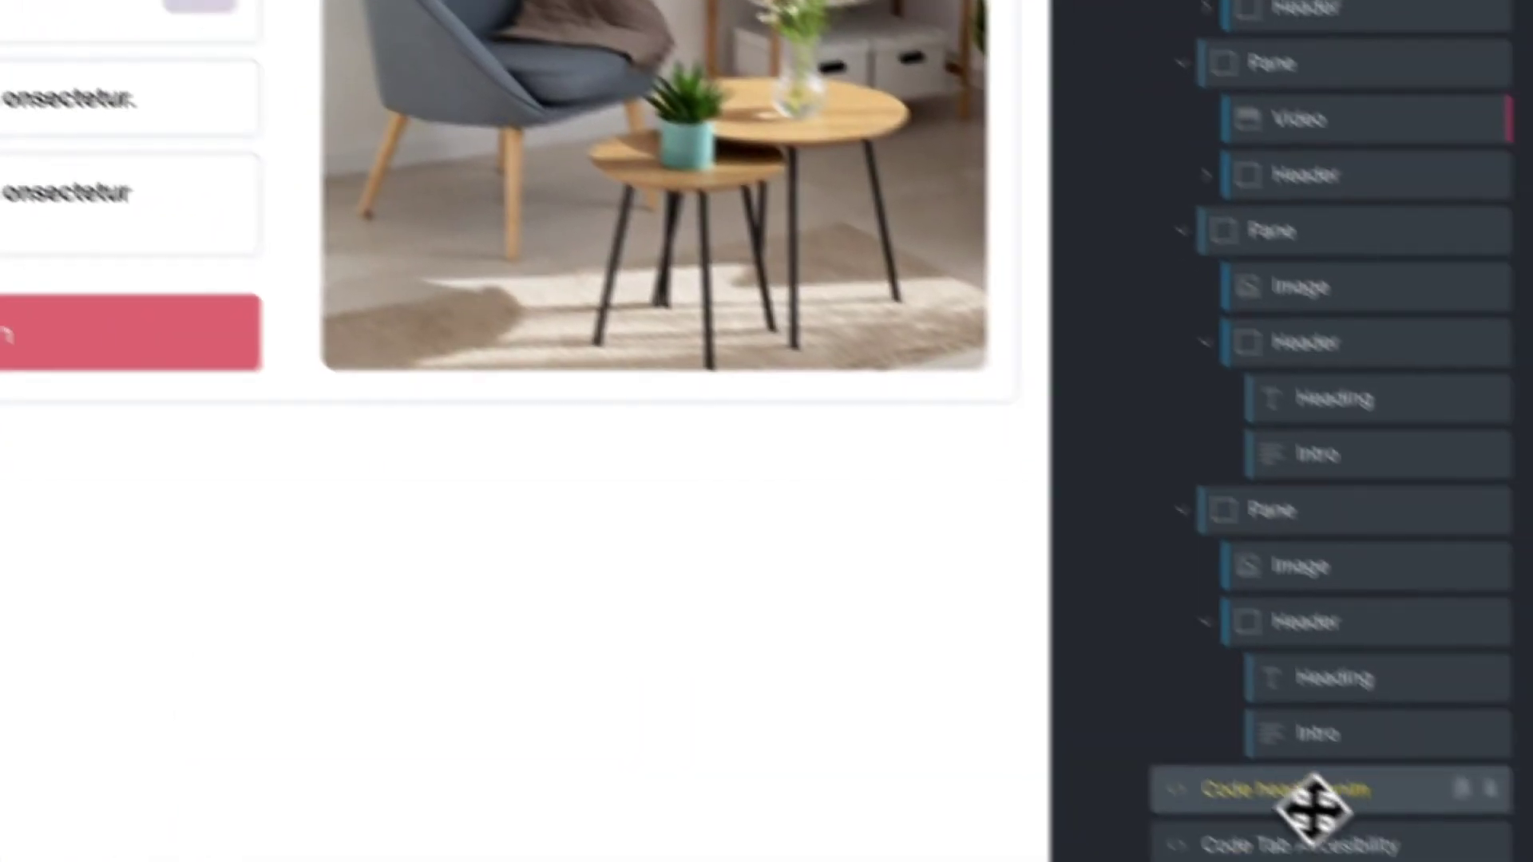
scroll(1180, 718, "up", 5)
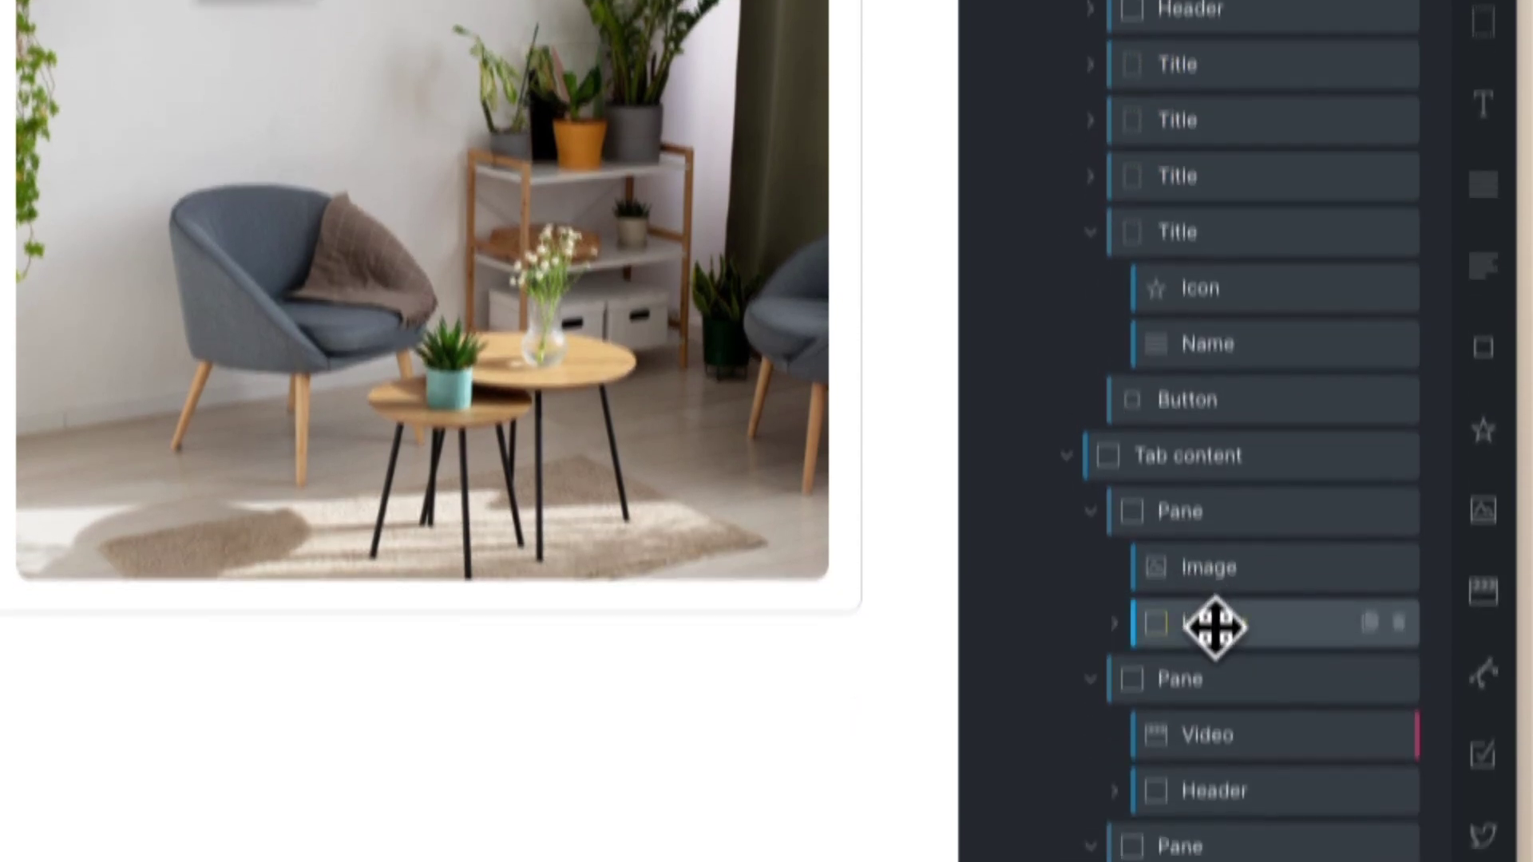
left_click(1214, 747)
scroll(1209, 718, "down", 2)
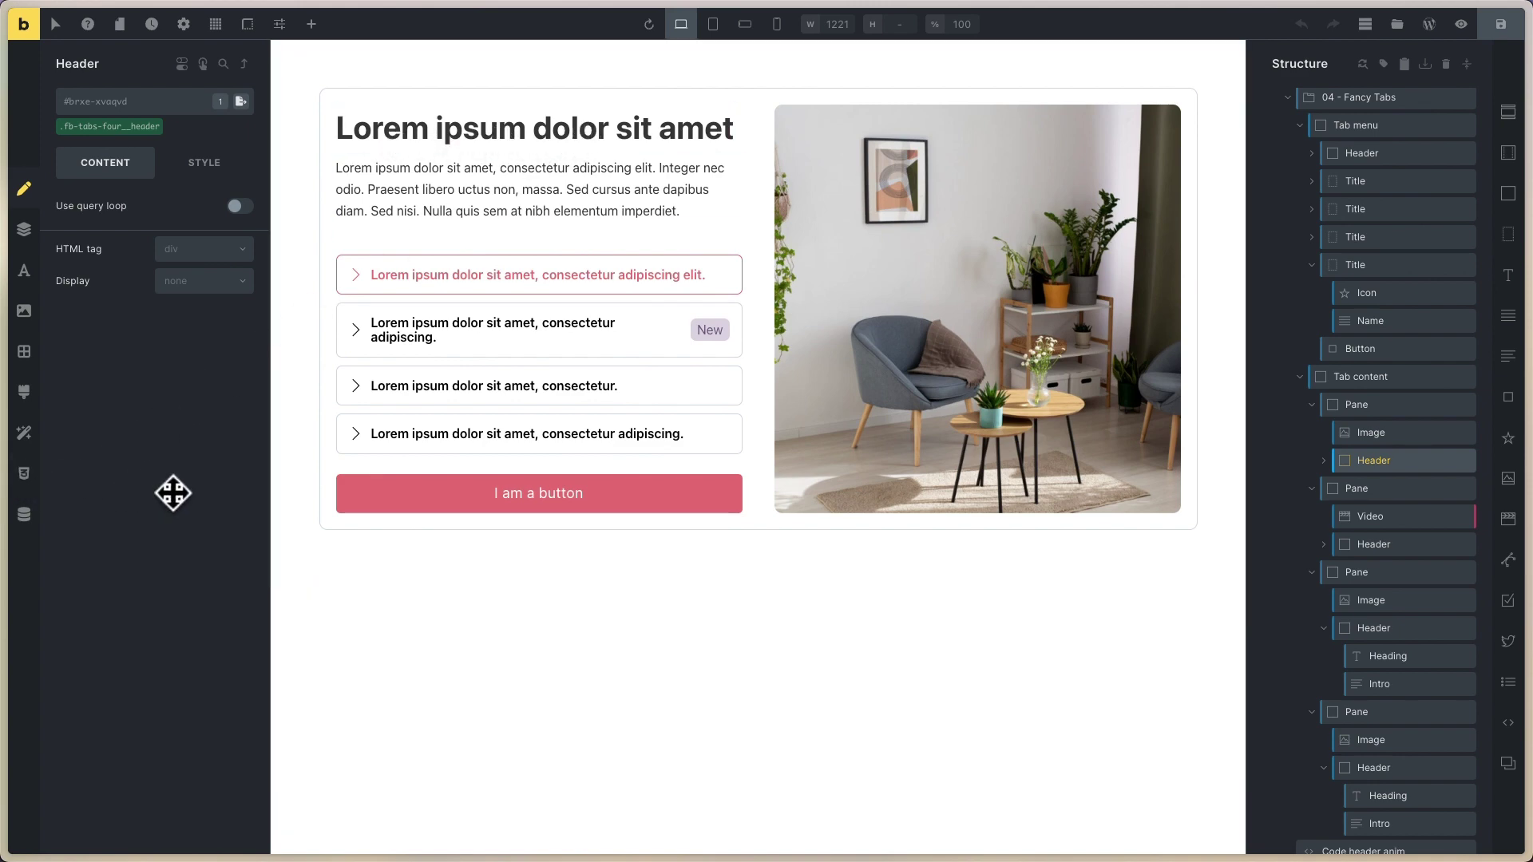
Switch to the live page and open the four tabs in turn to examine how the heading, intro text and media change.
key("ctrl+Tab")
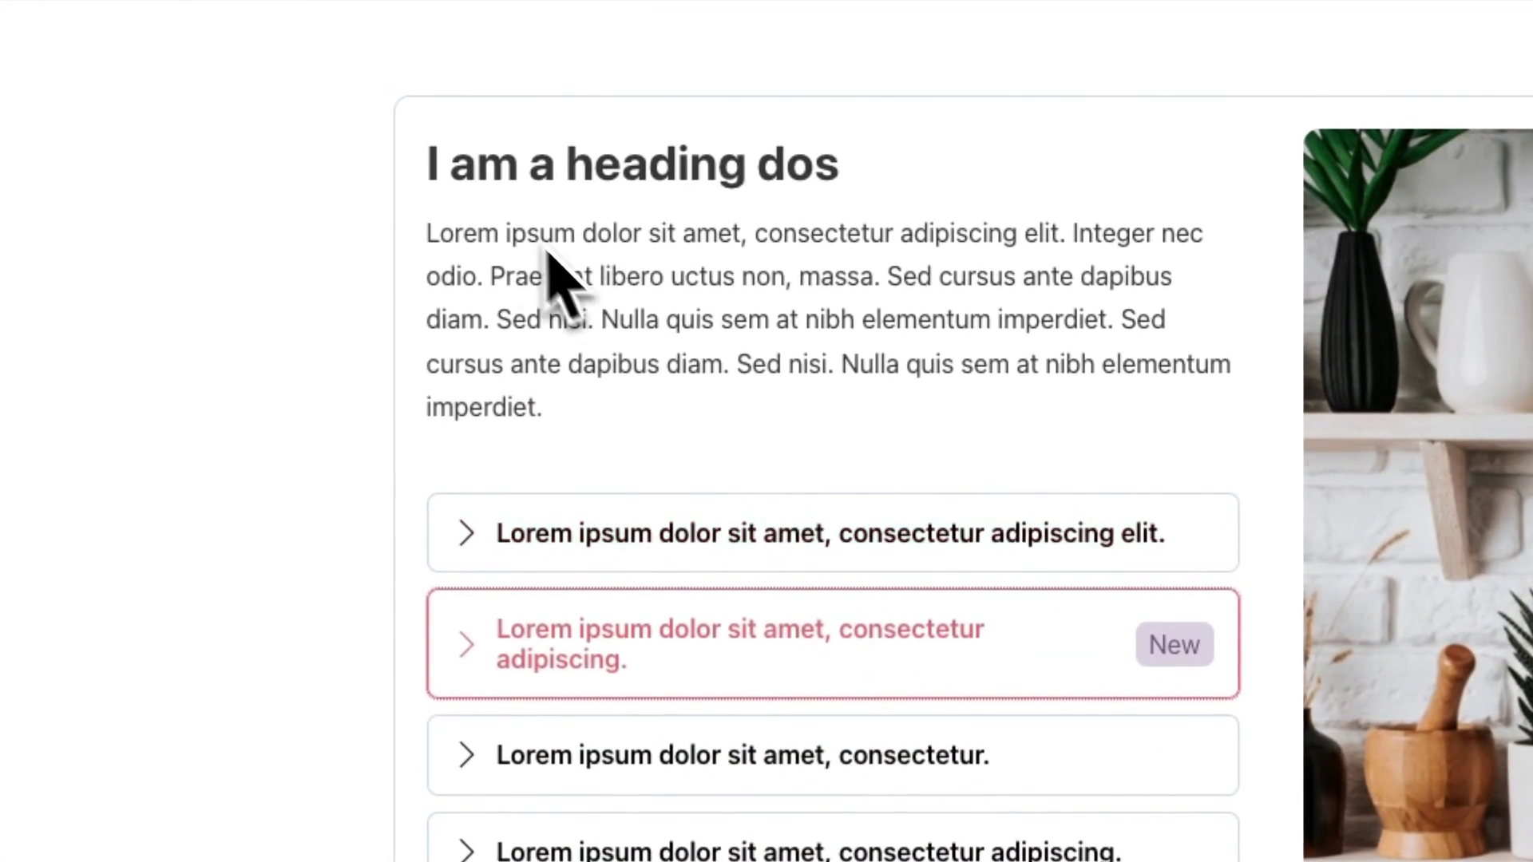
left_click_drag(545, 409, 416, 204)
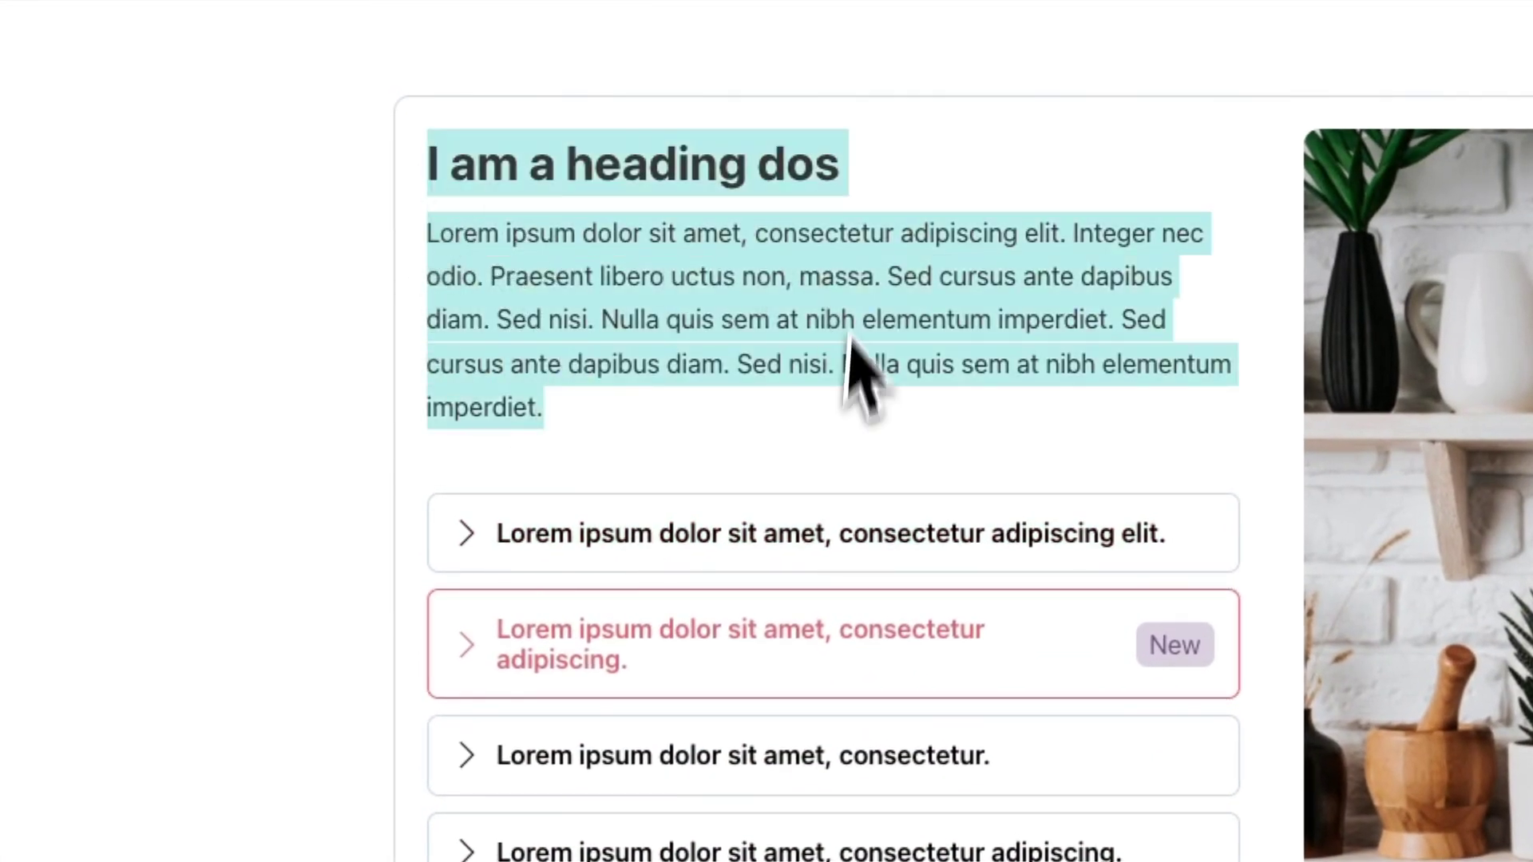
left_click(744, 543)
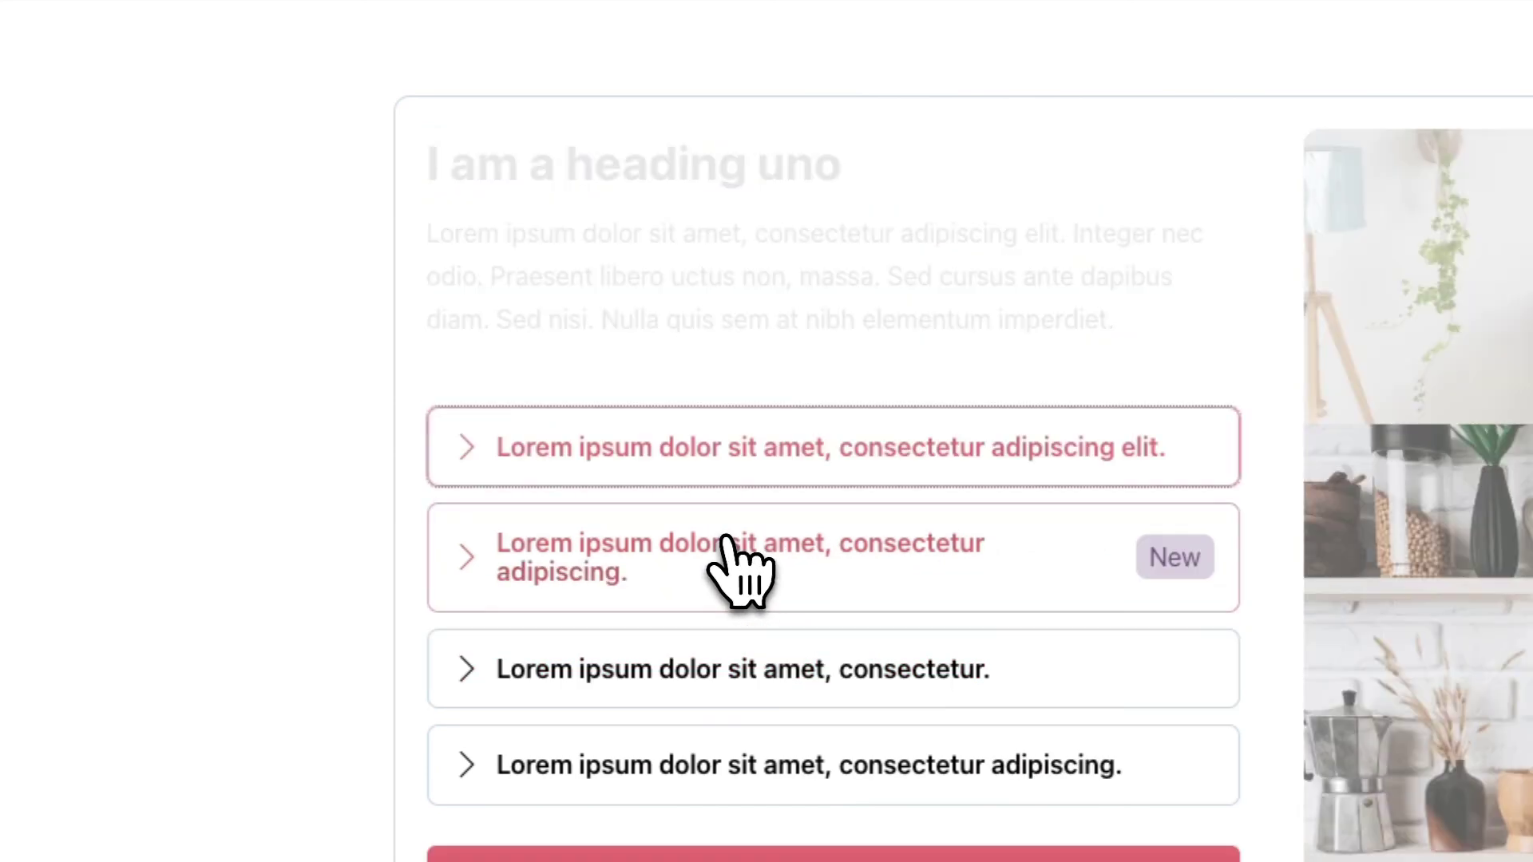
left_click(651, 766)
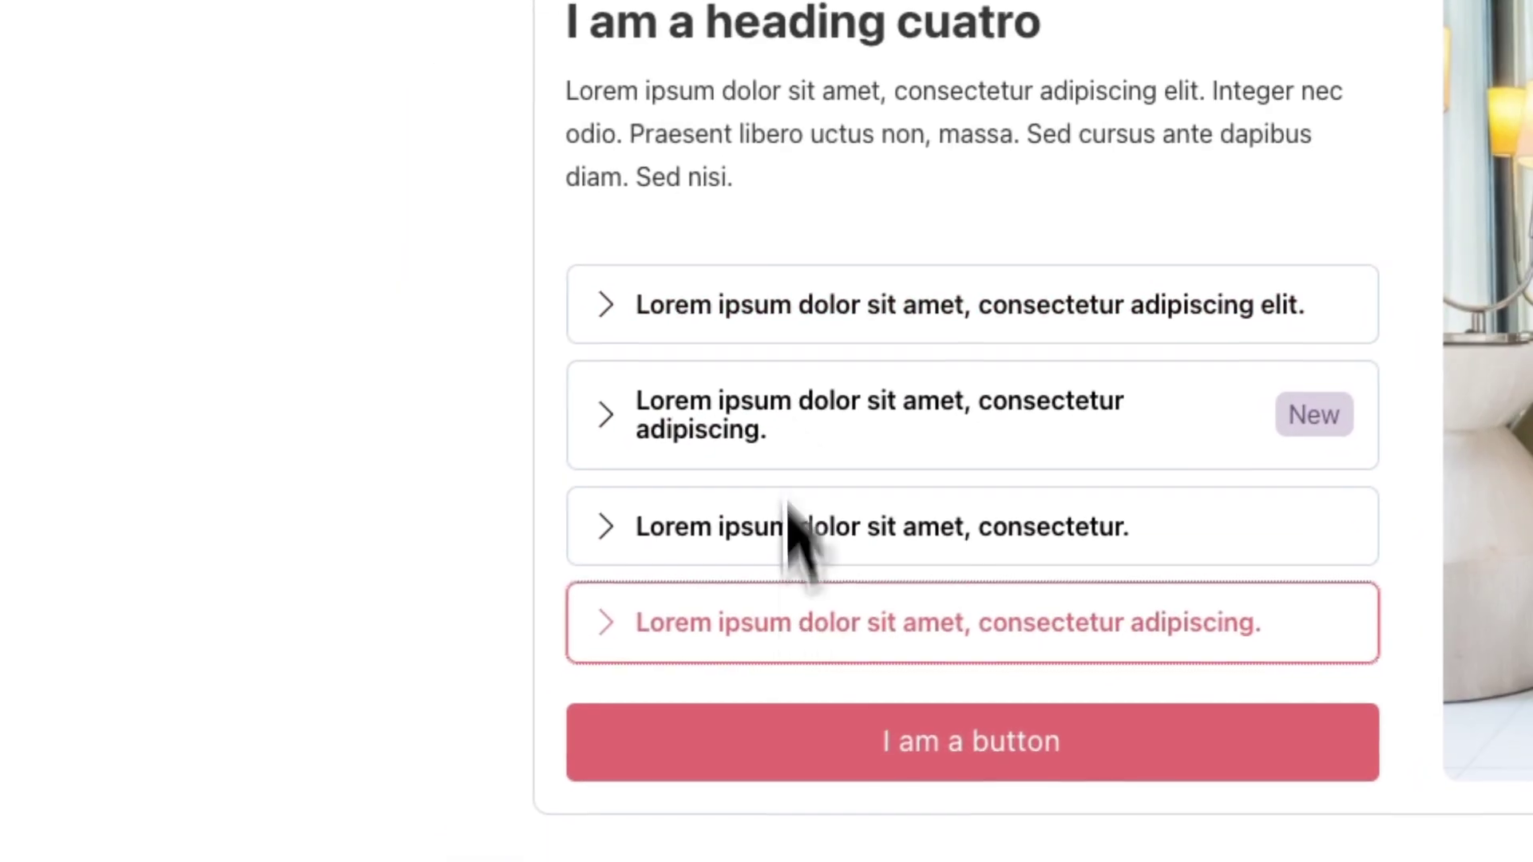
left_click(773, 536)
left_click(854, 447)
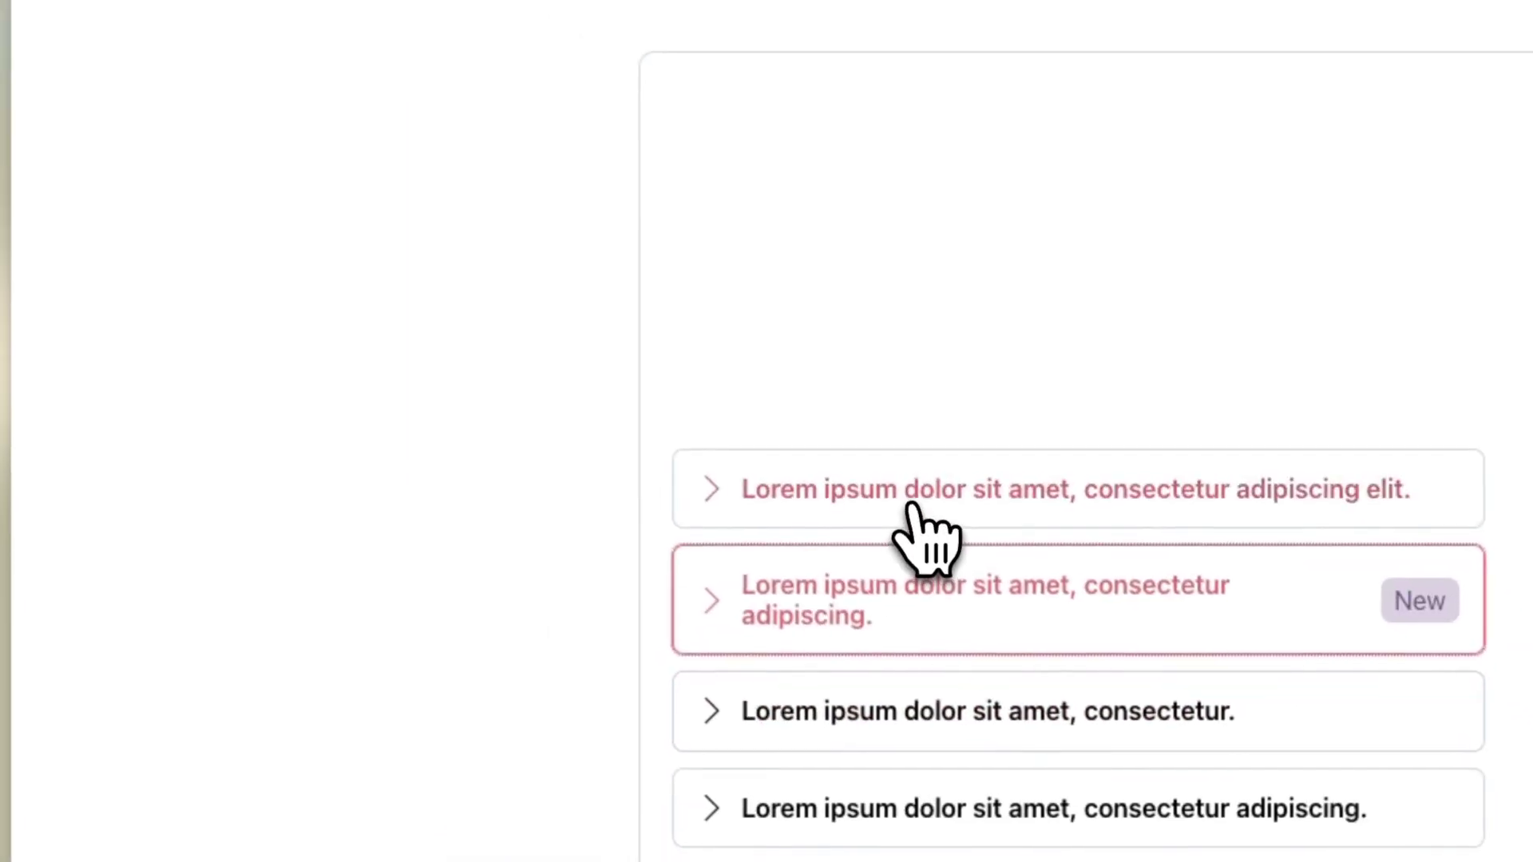
left_click_drag(823, 260, 594, 93)
left_click(865, 275)
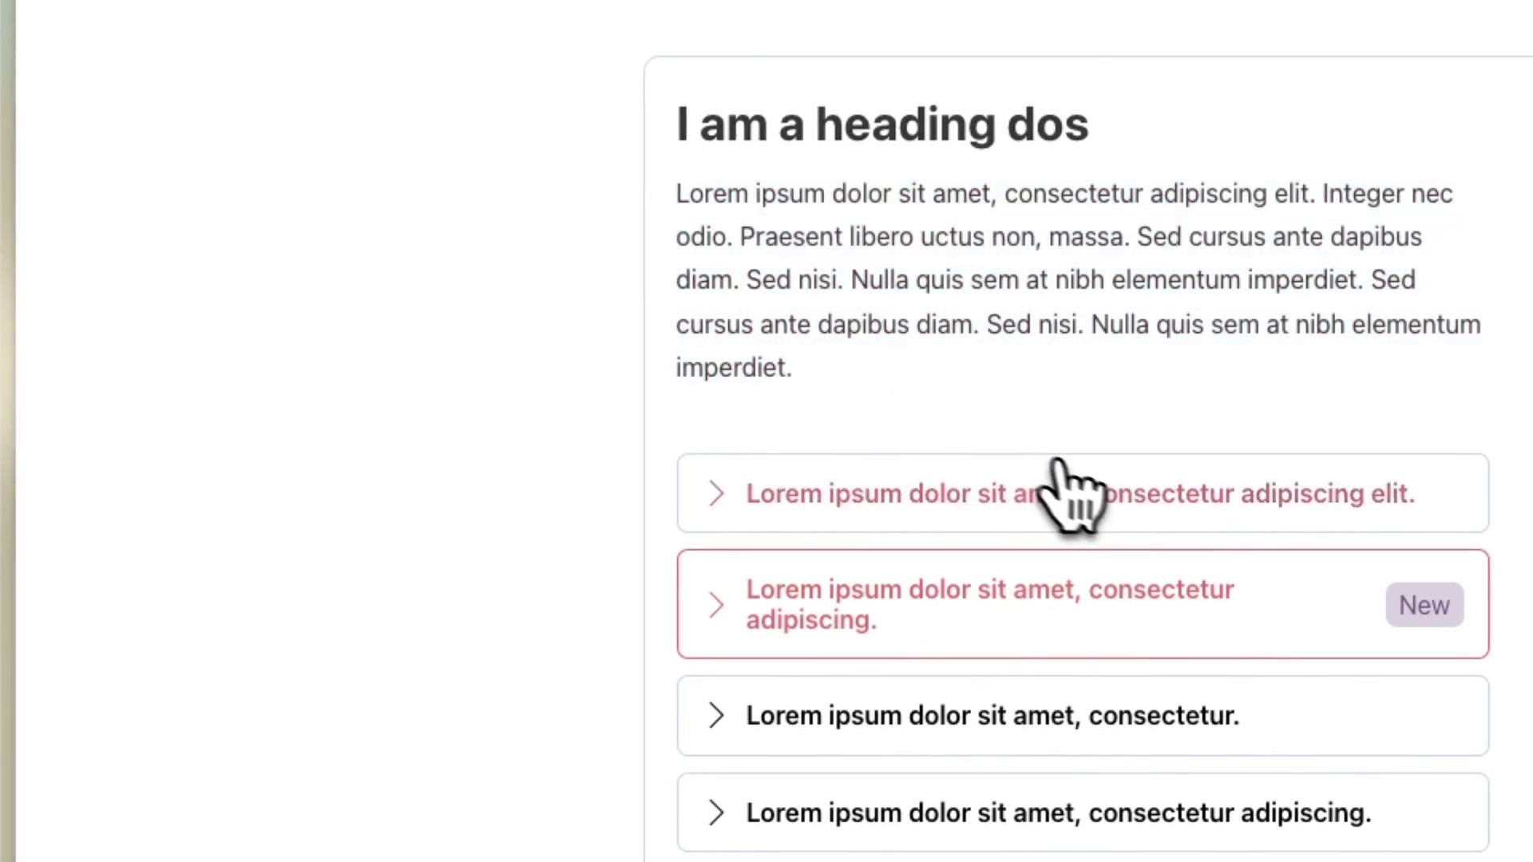
left_click(1047, 512)
left_click(1020, 654)
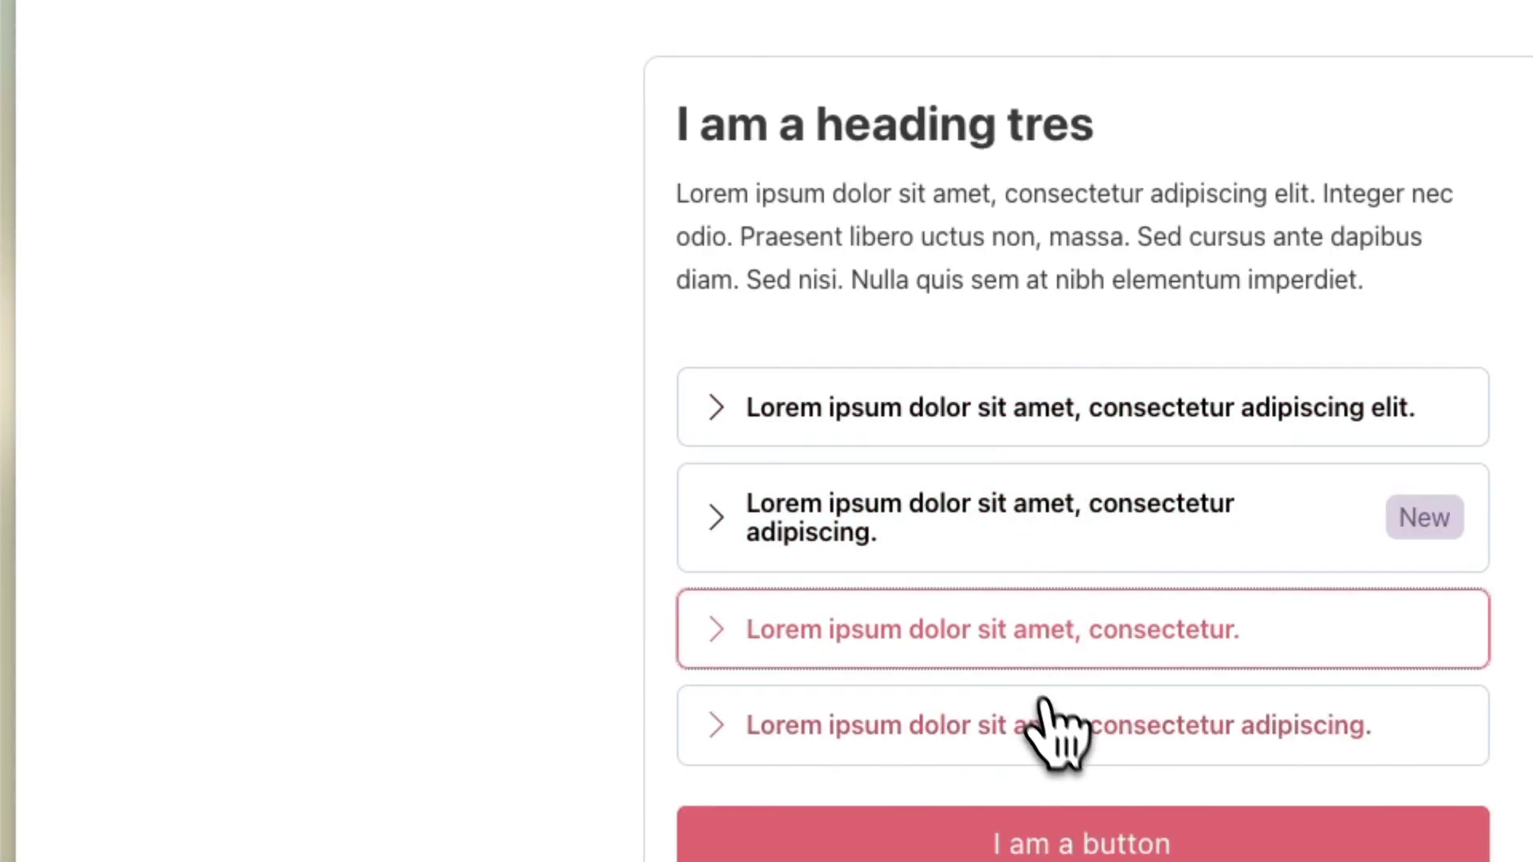
left_click(1079, 723)
left_click(1061, 557)
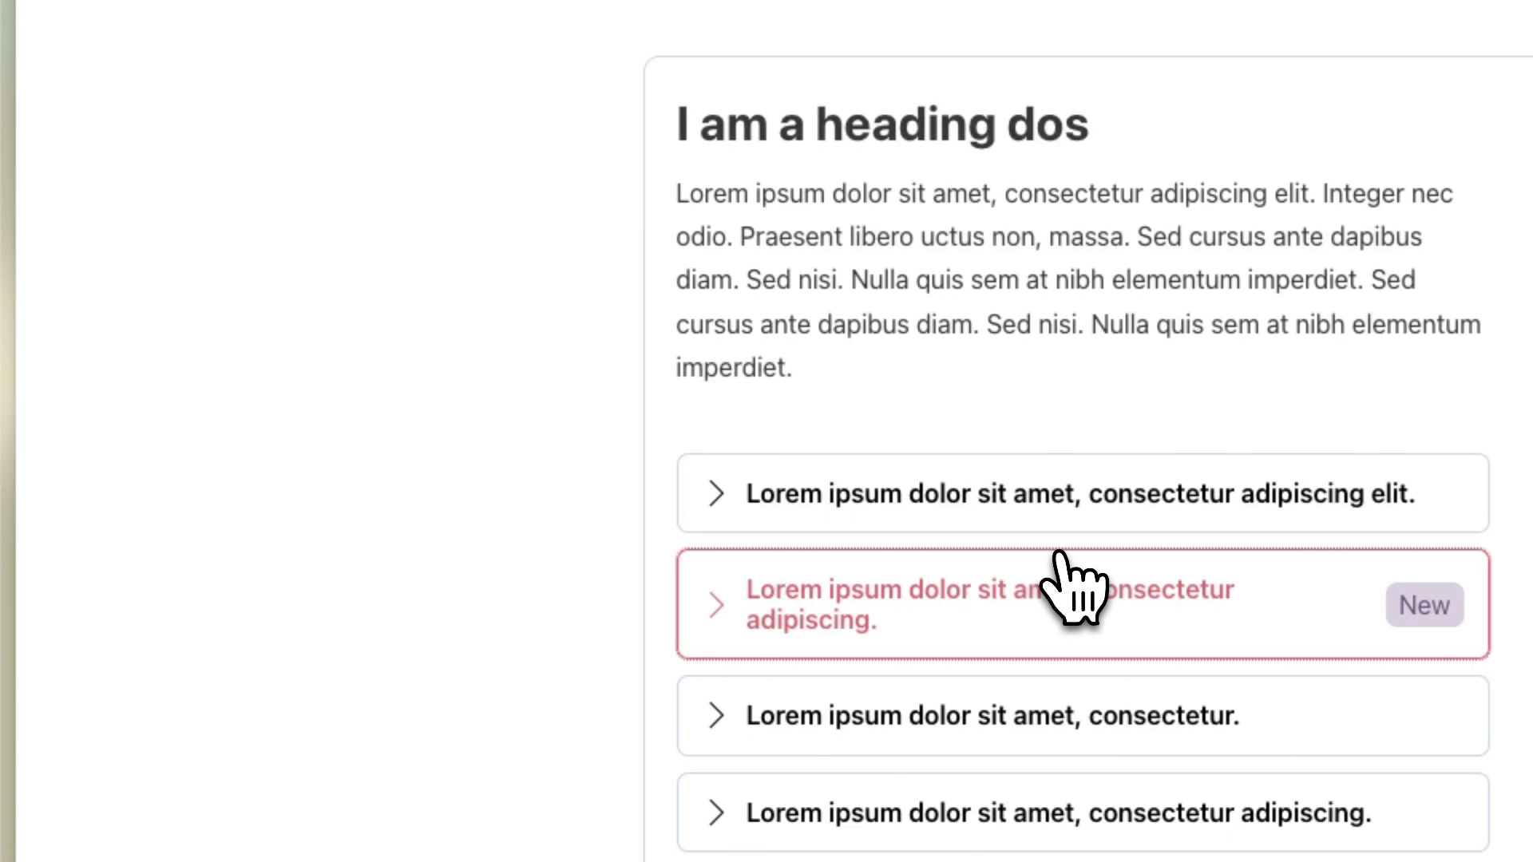
left_click(1006, 519)
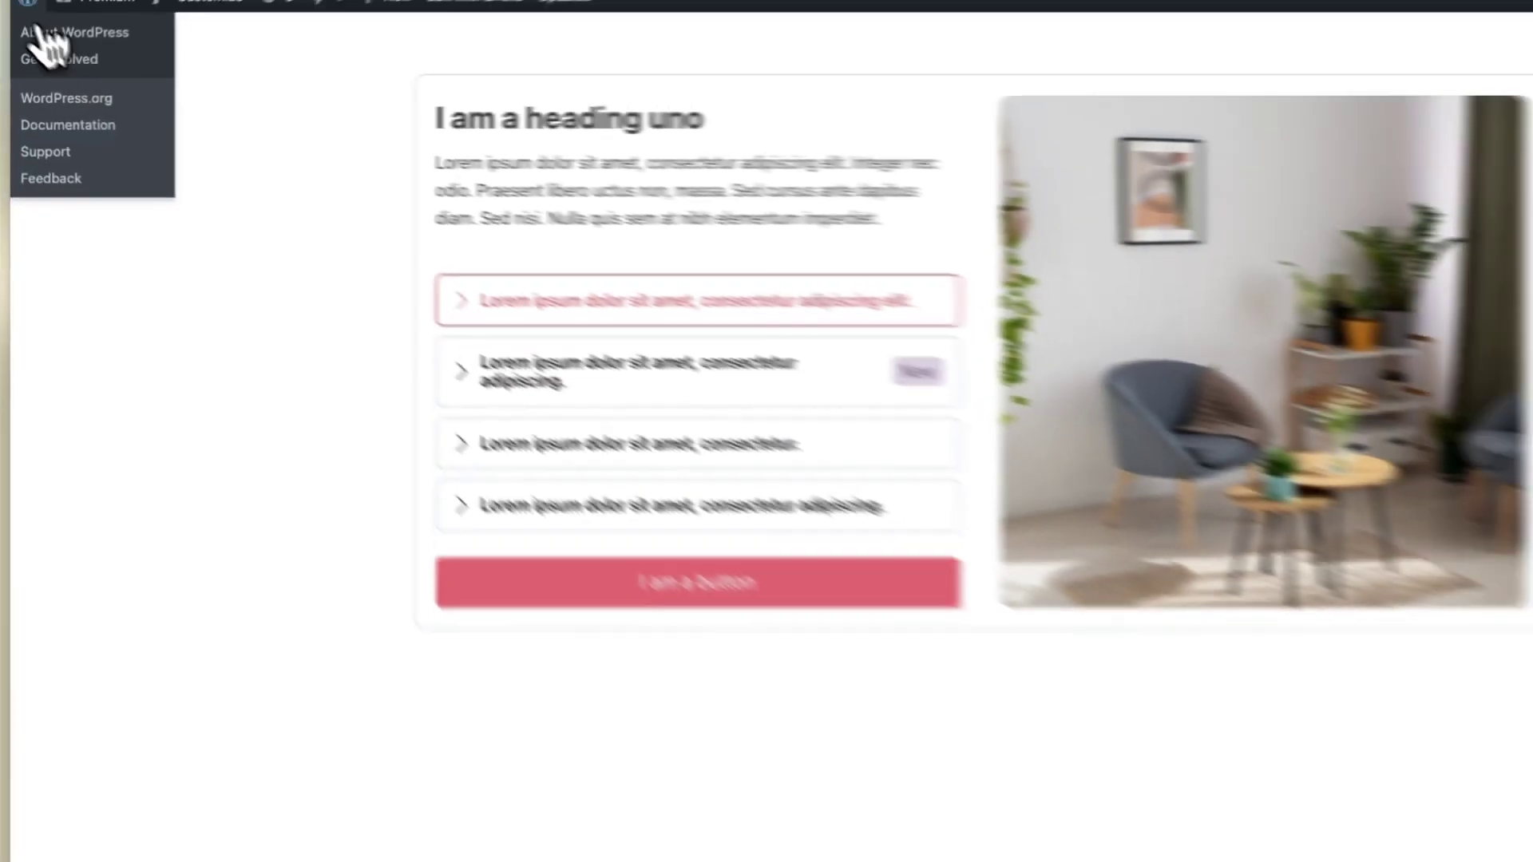
Switch back to the Bricks builder and collapse the last Title in Tab menu.
key("ctrl+Tab")
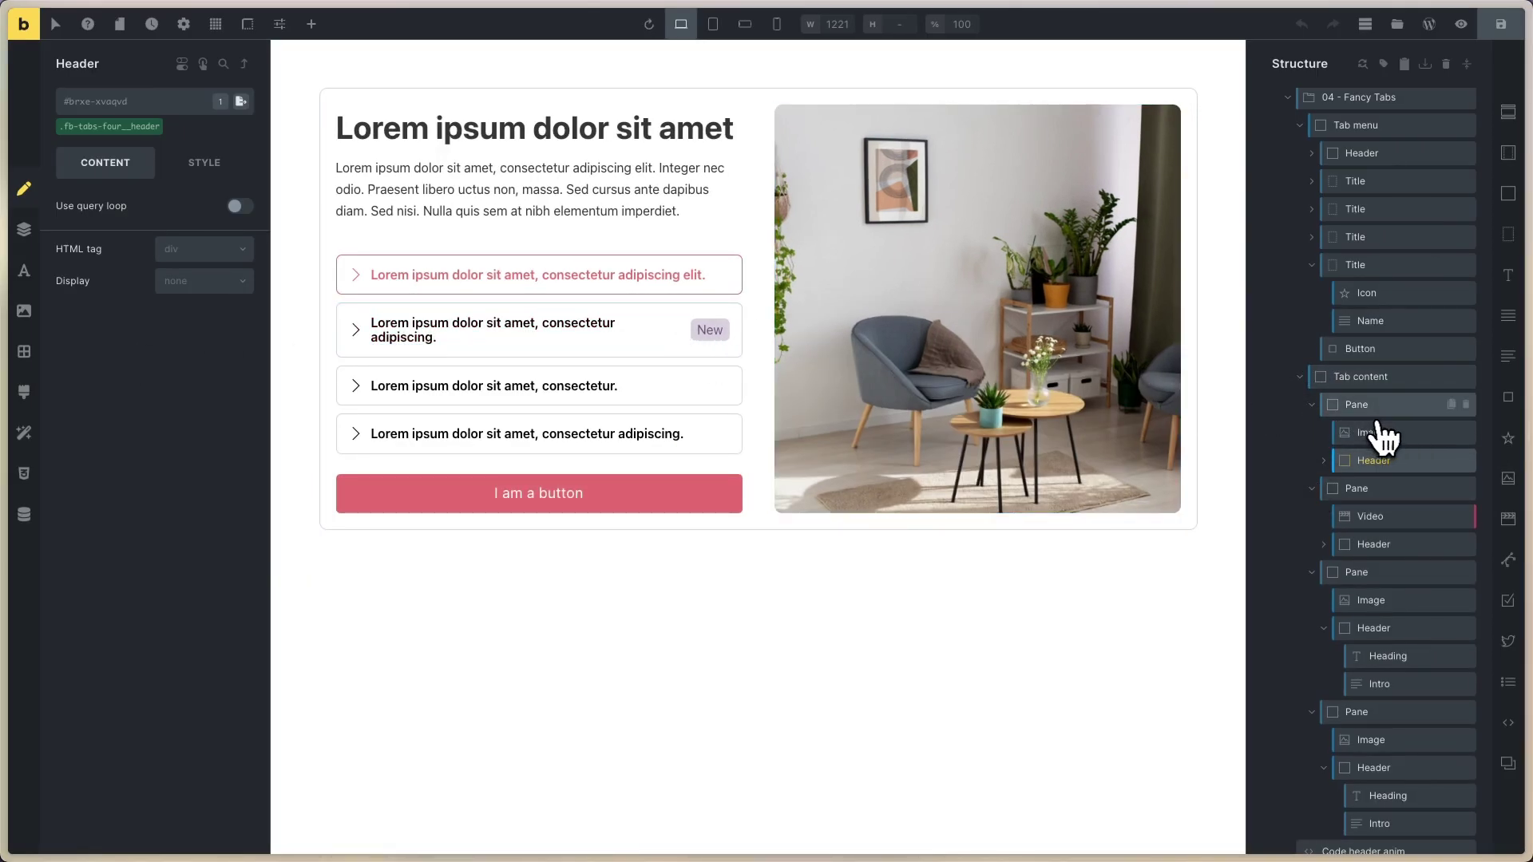
scroll(1378, 435, "up", 1)
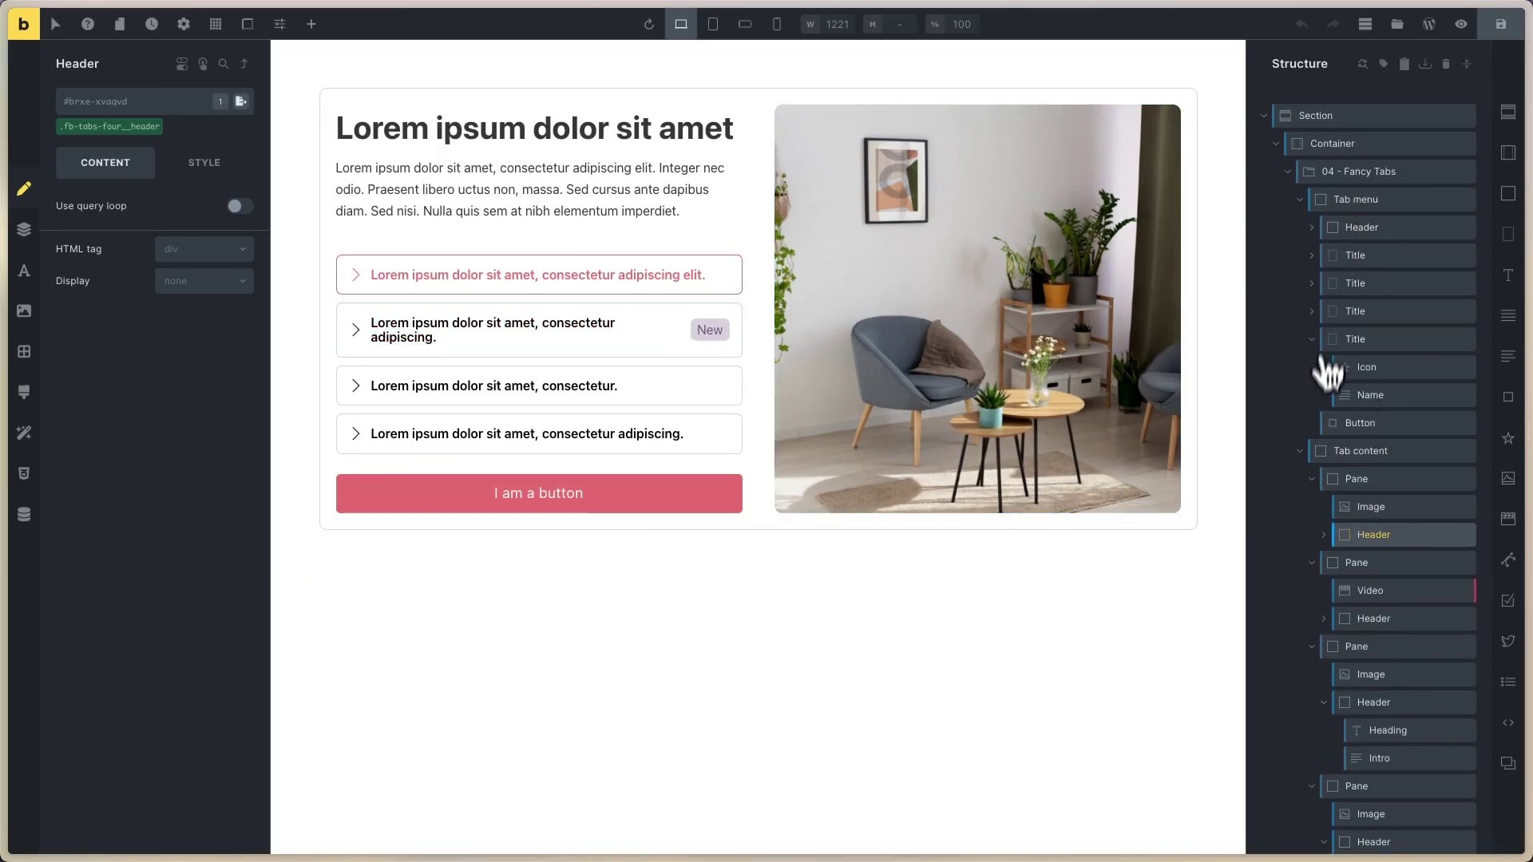
left_click_drag(1314, 344, 1365, 220)
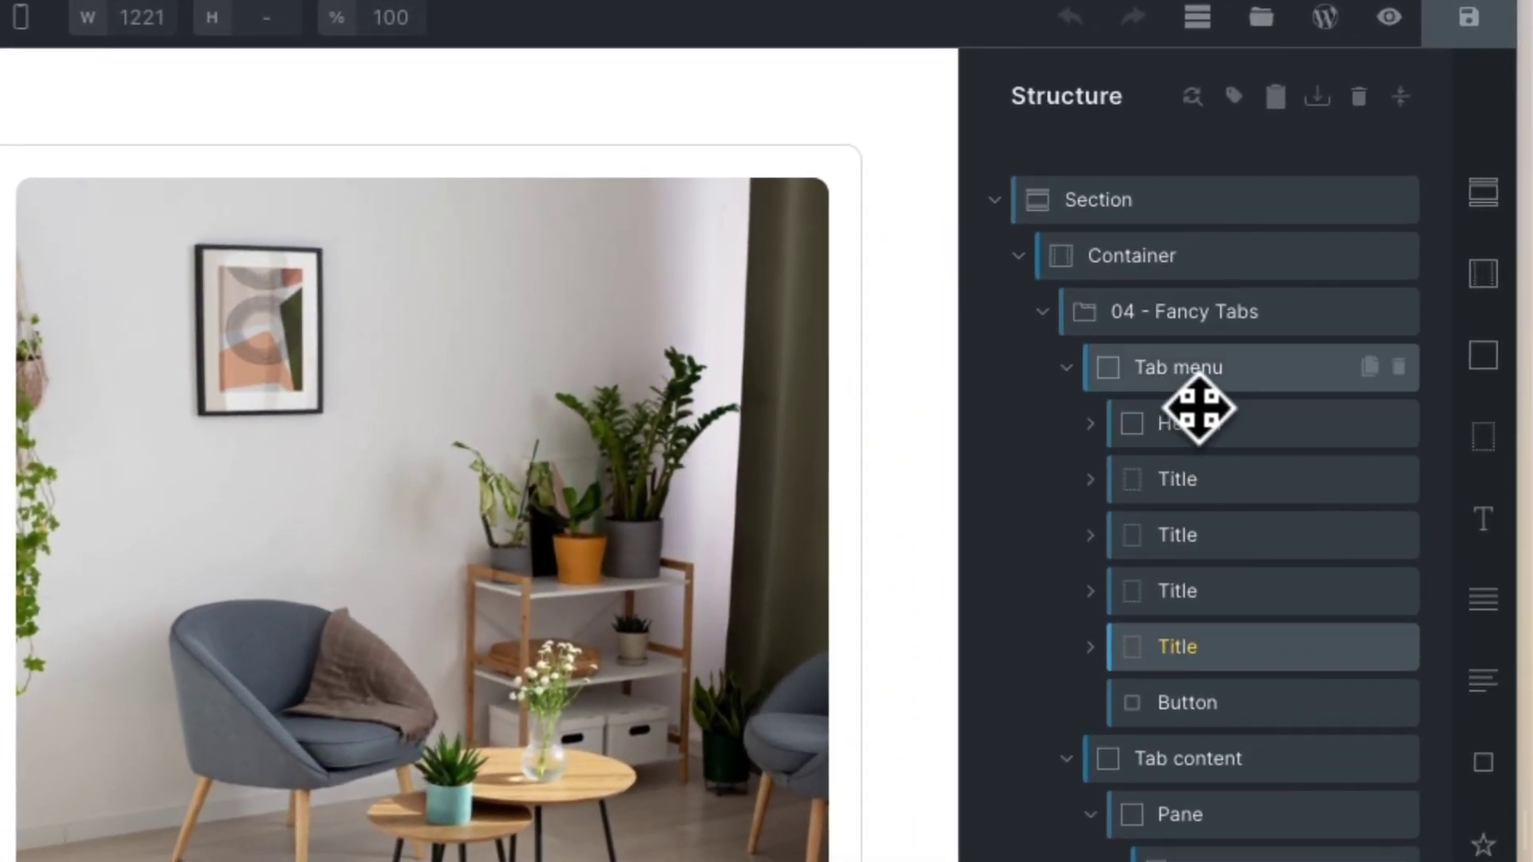
Select the 04 - Fancy Tabs element and open the Title settings of its .fb-tabs-four class.
left_click(1170, 323)
scroll(1180, 315, "down", 1)
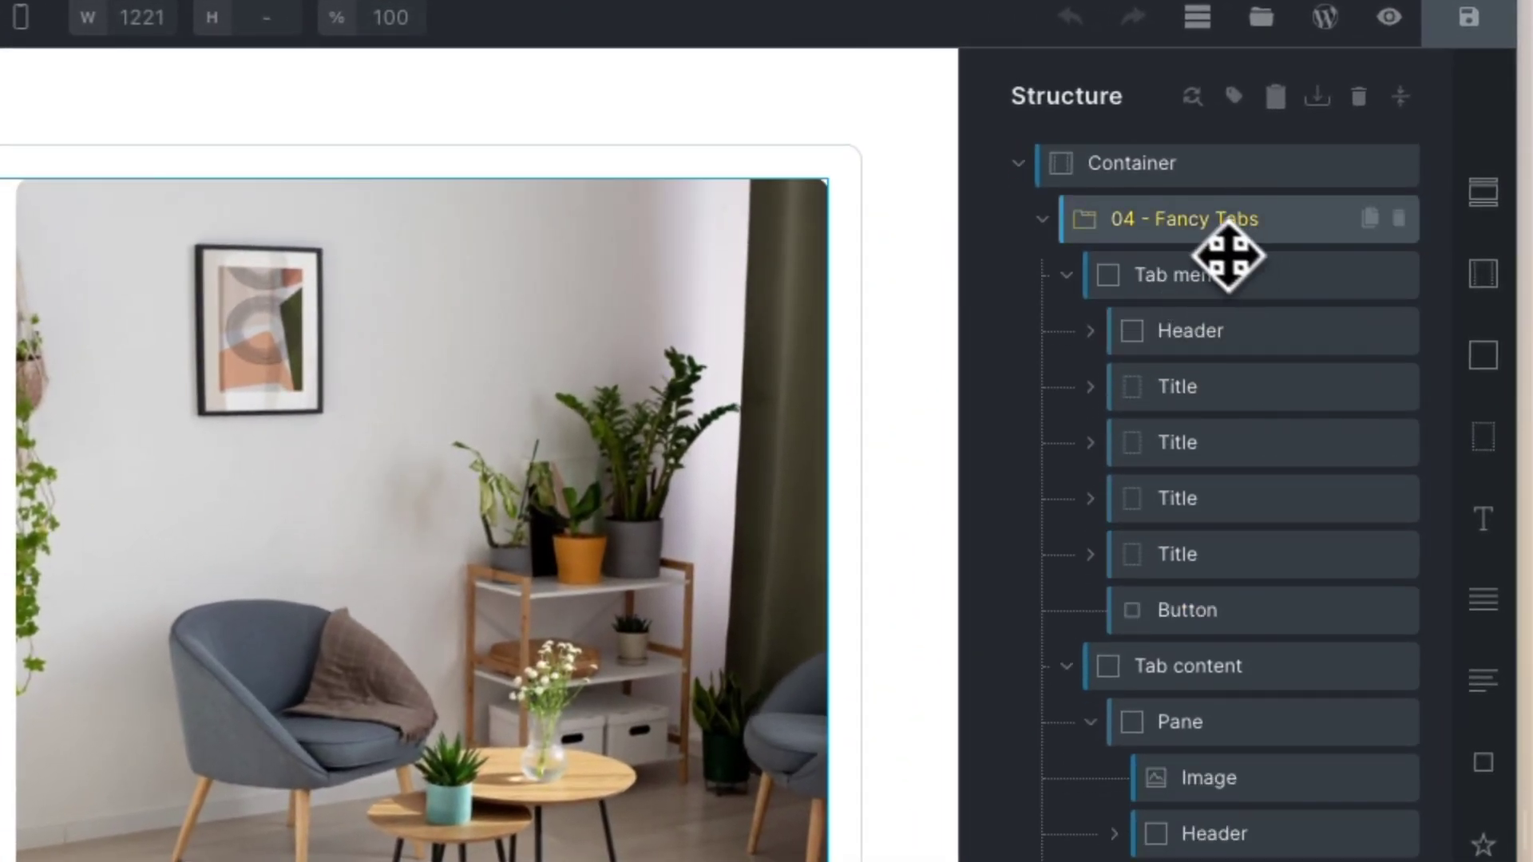
scroll(1176, 229, "up", 1)
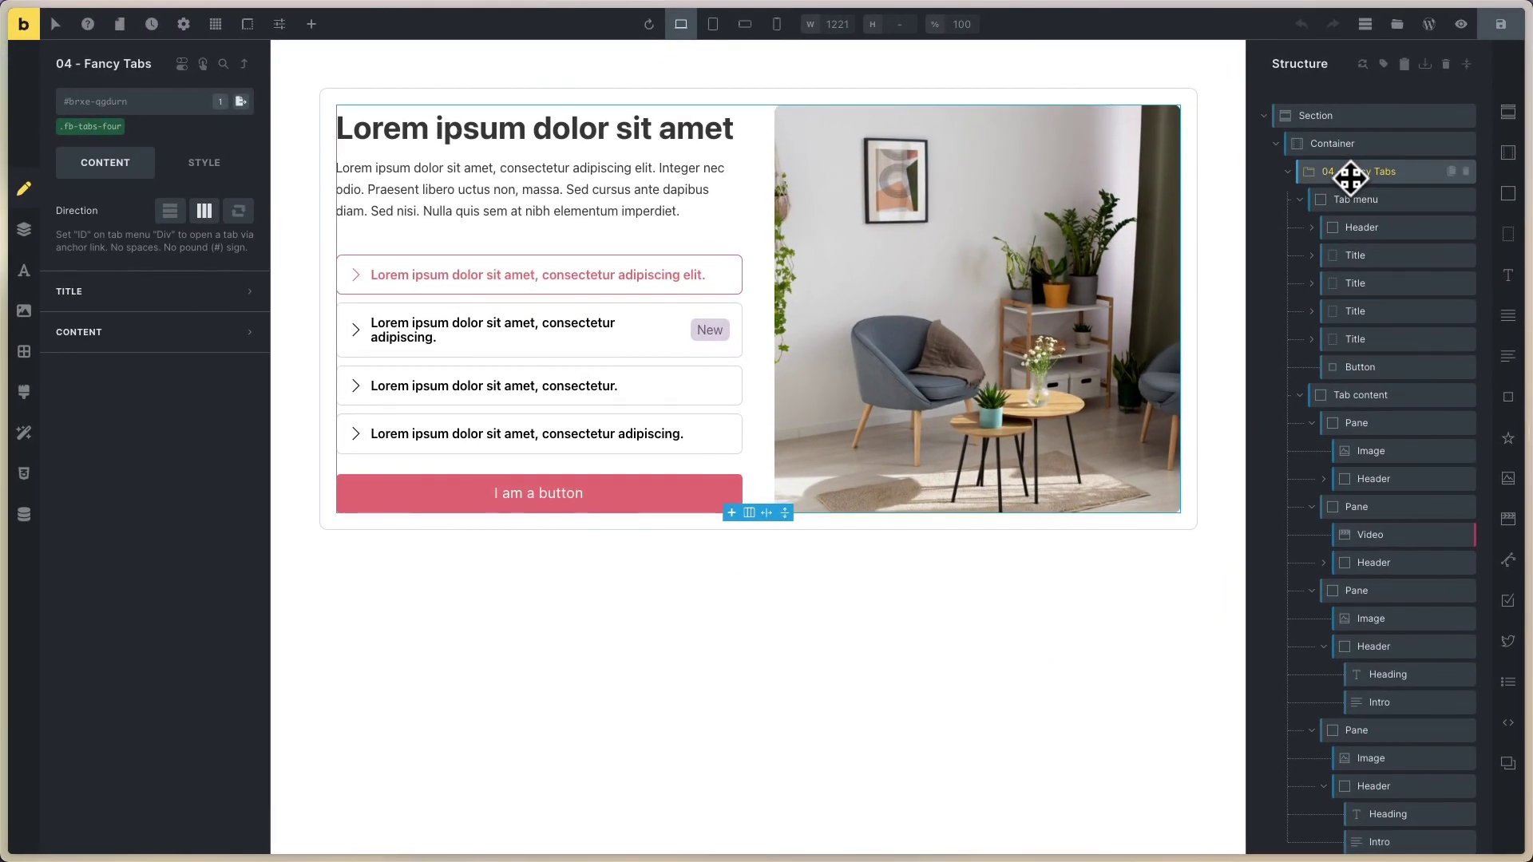
left_click(90, 126)
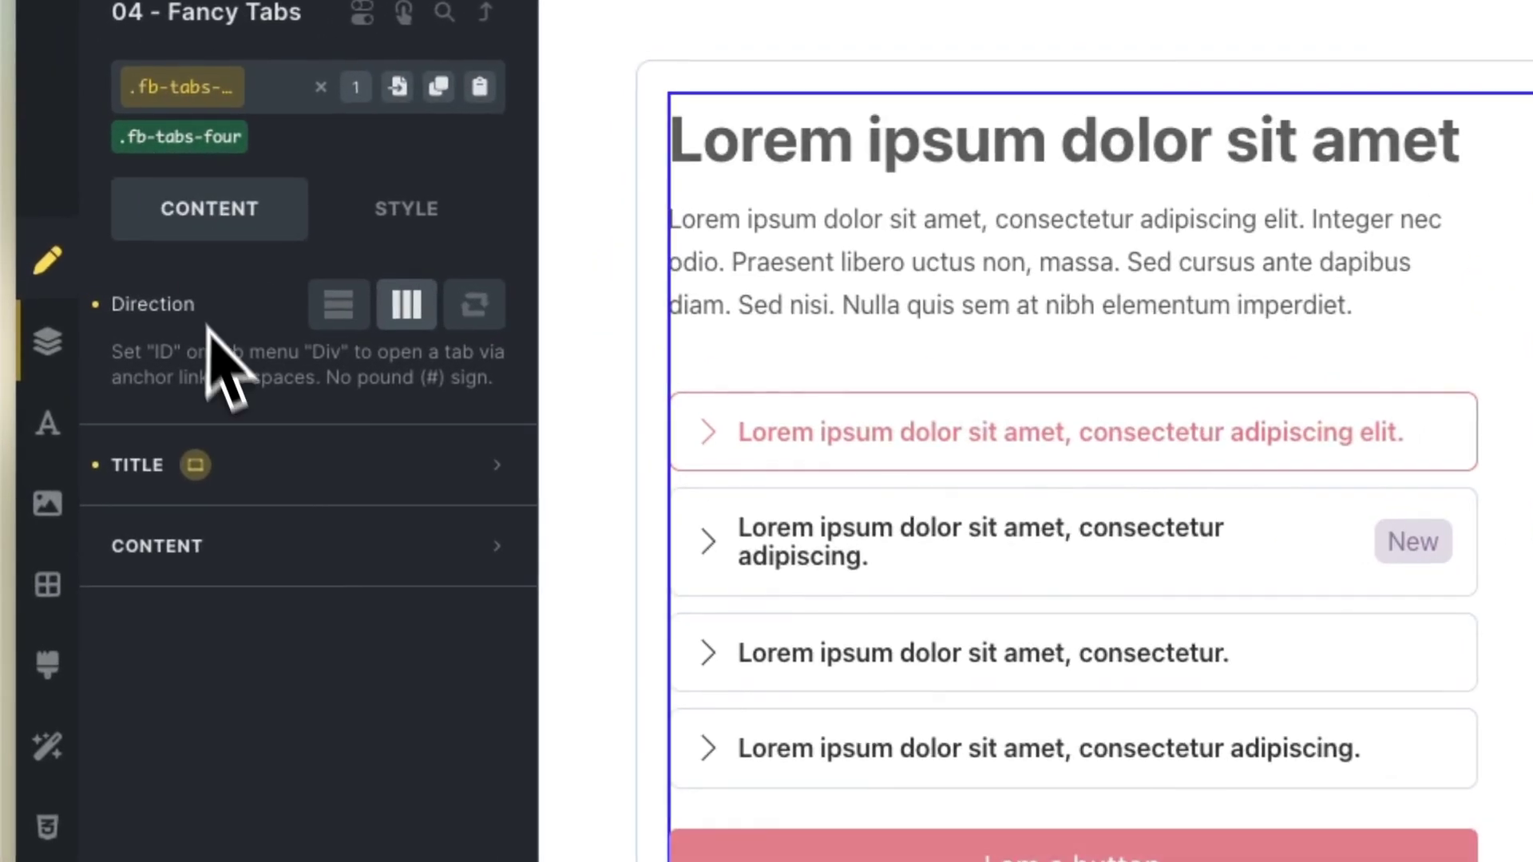
left_click(138, 289)
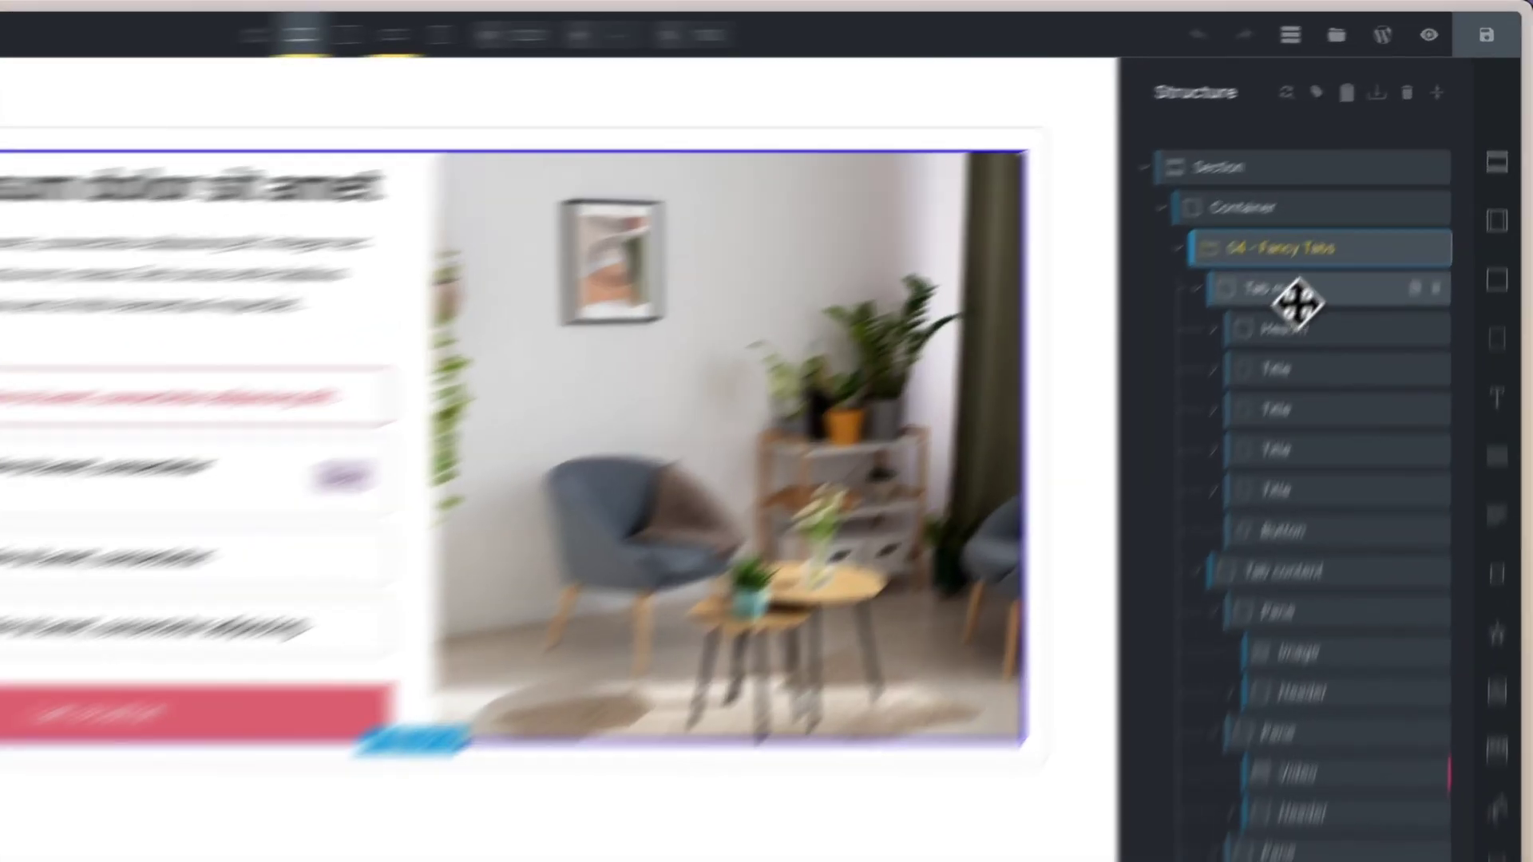
View the Tab menu and its Button, and open the style settings of the Tab menu's Header.
left_click(1385, 200)
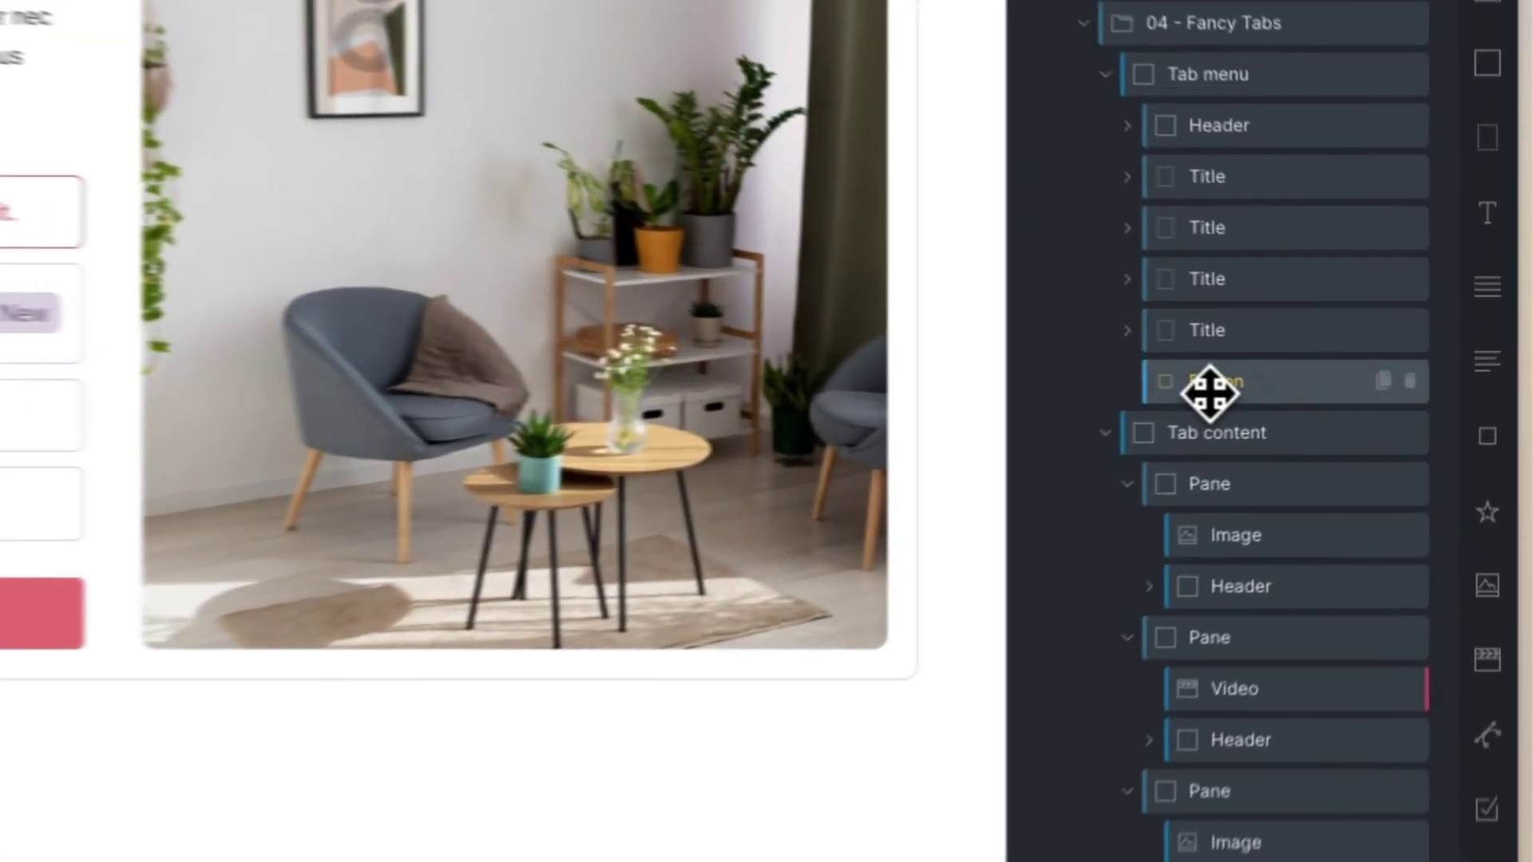
left_click(1360, 366)
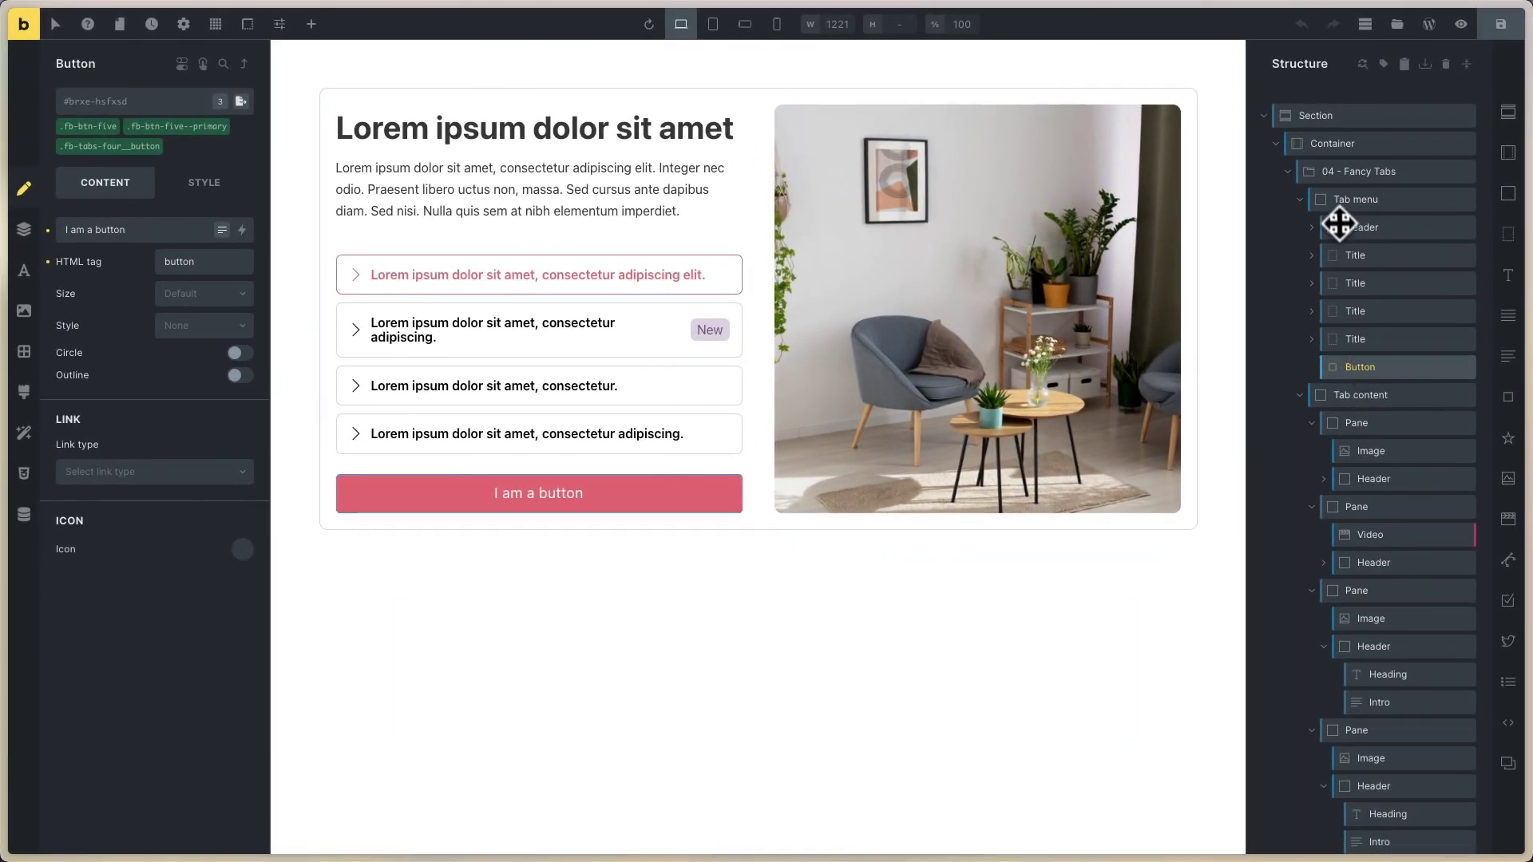
left_click(1378, 225)
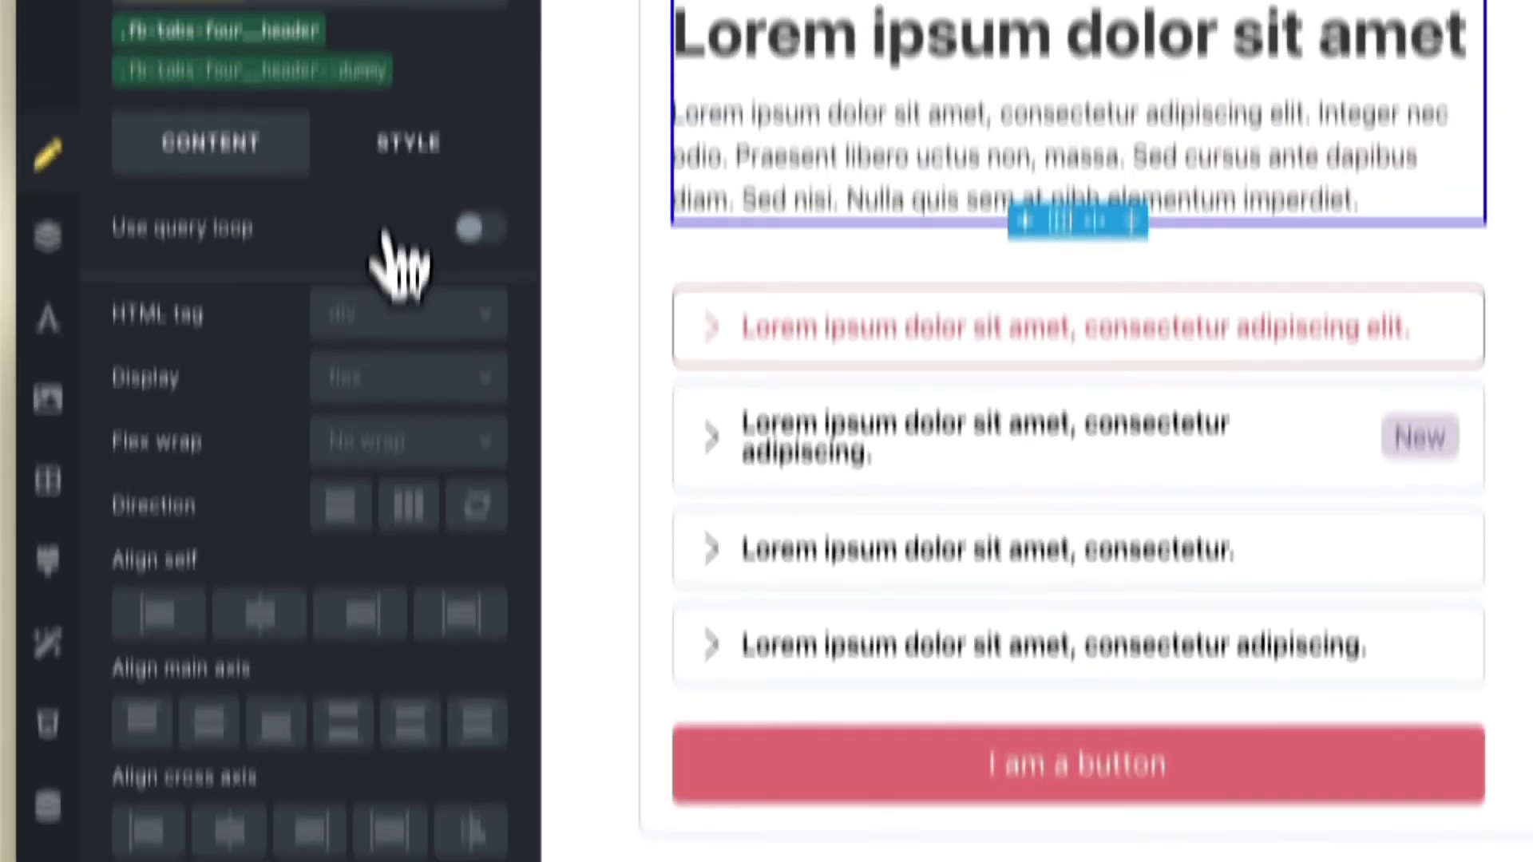
left_click(383, 287)
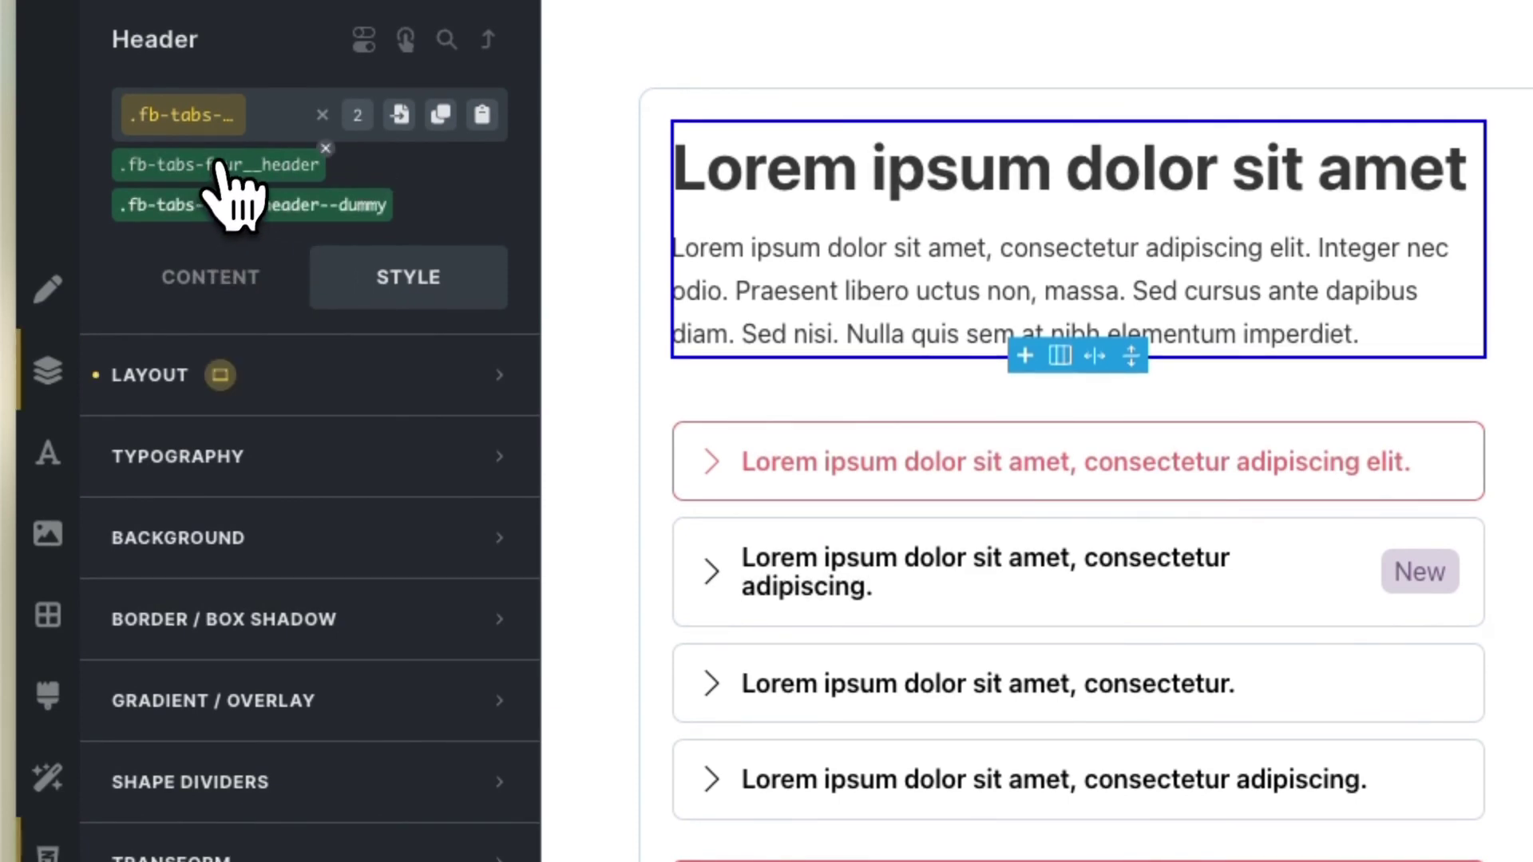
View the Header's layout margin and the CSS settings of its .fb-tabs-four__header--dummy class, and collapse both groups.
left_click(439, 383)
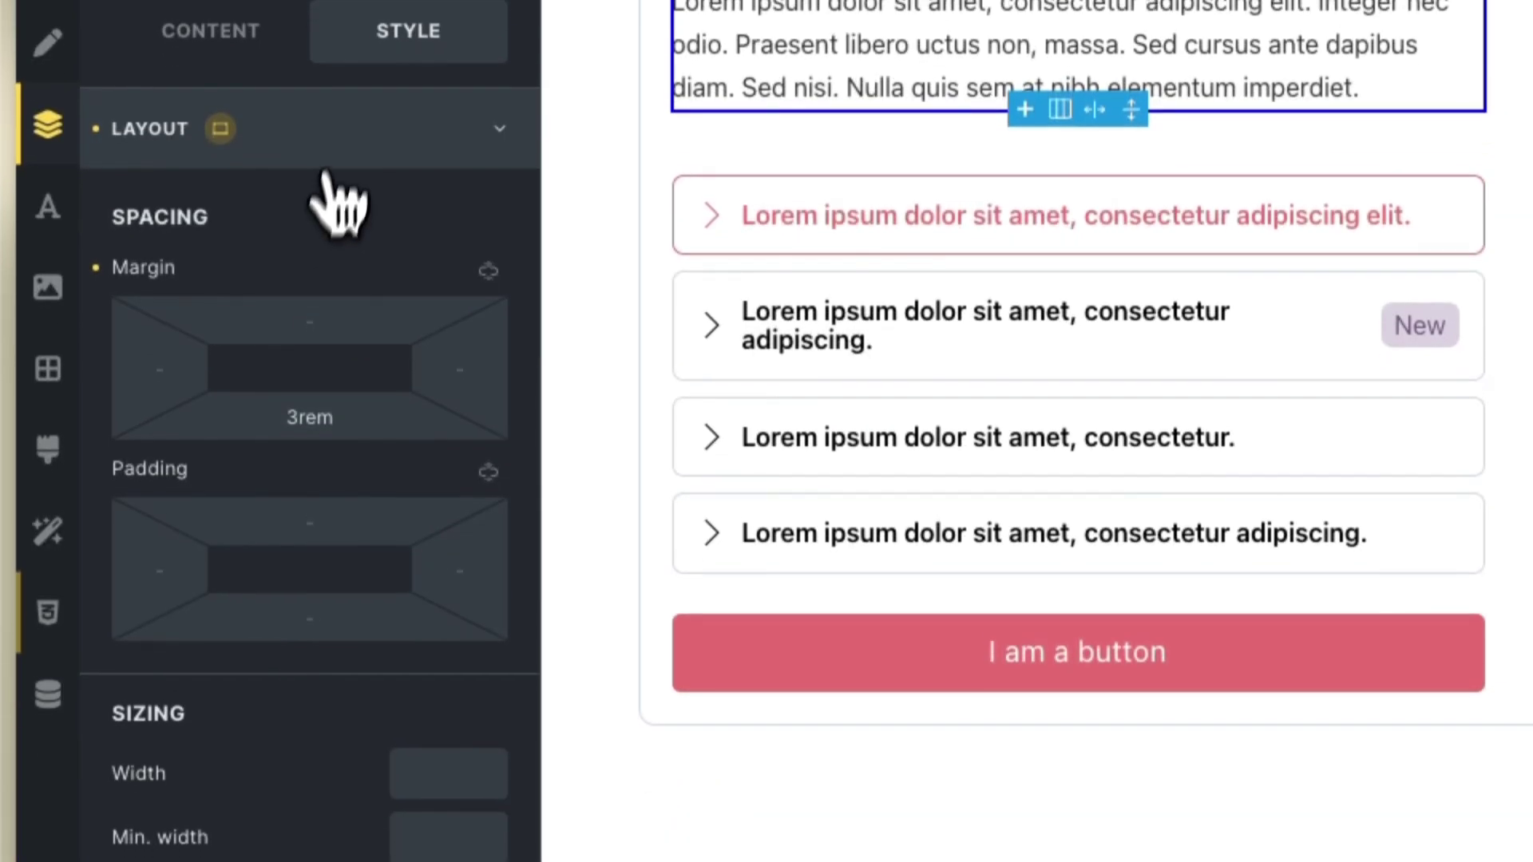
left_click(343, 376)
left_click(344, 146)
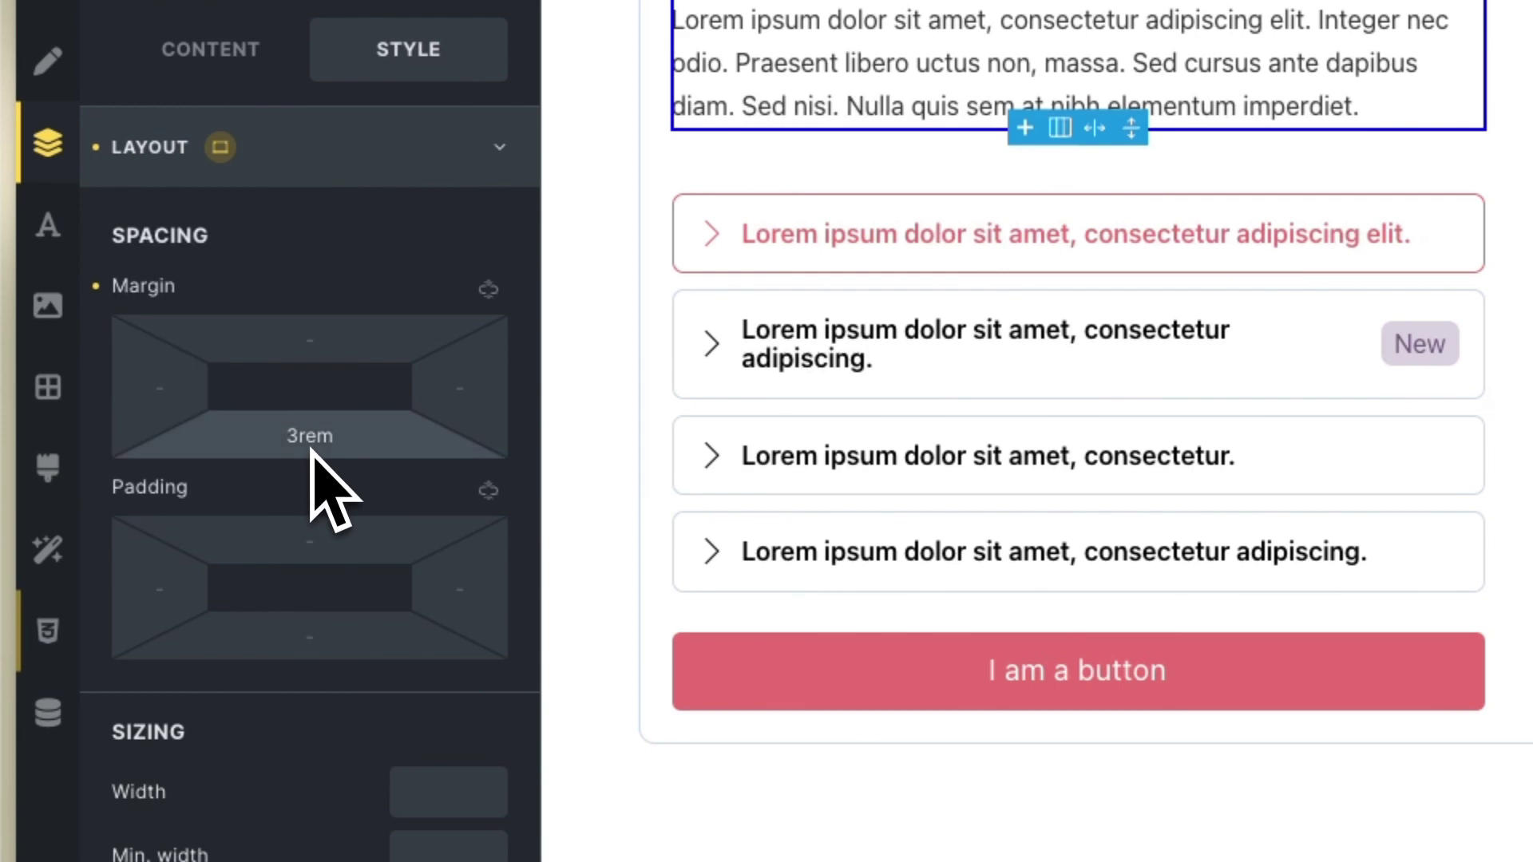
left_click(369, 172)
left_click(343, 716)
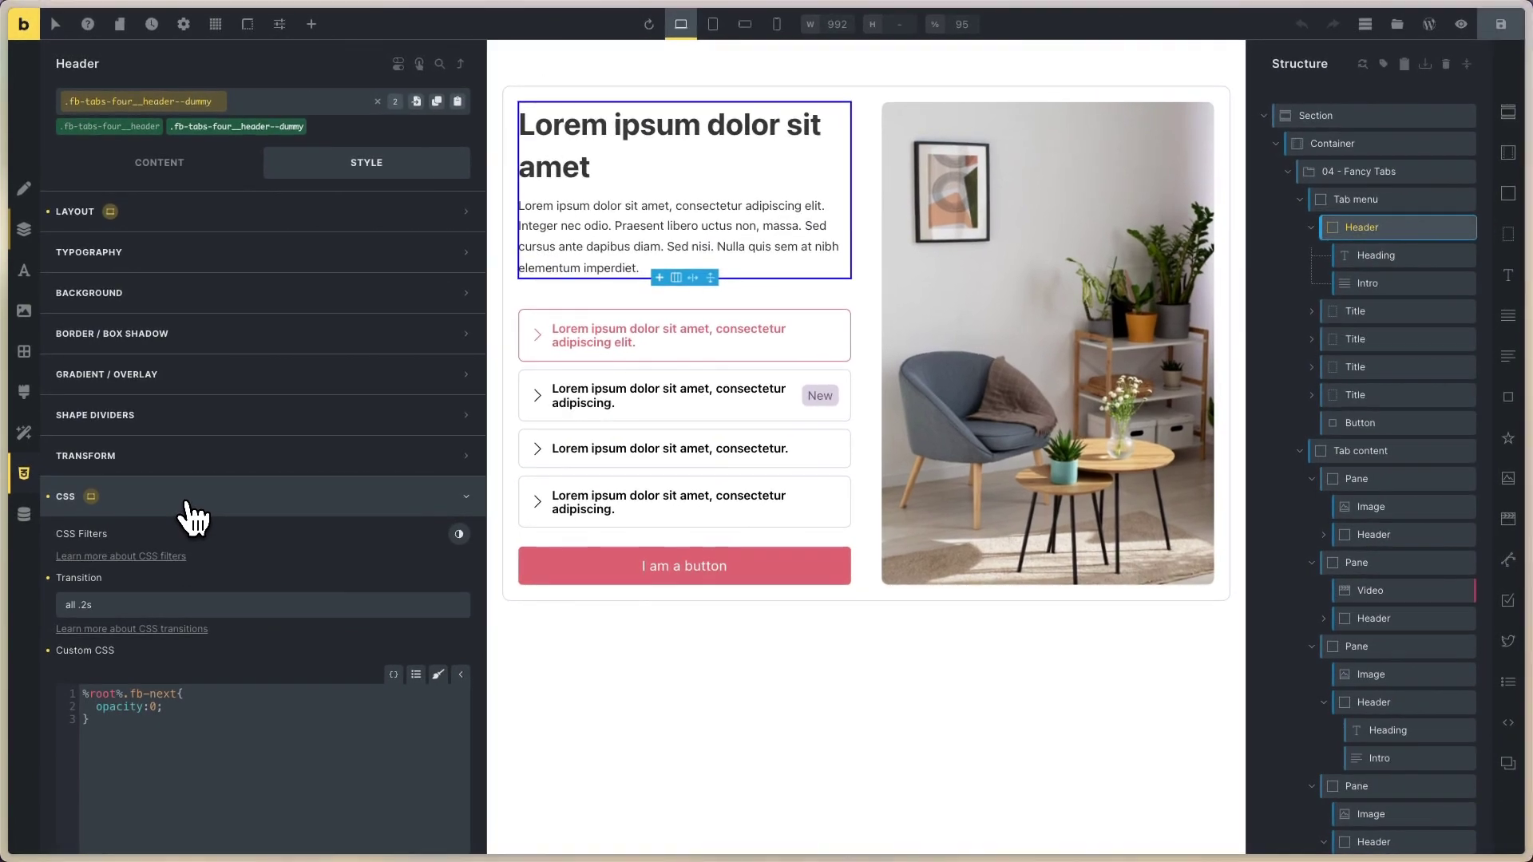
left_click(191, 518)
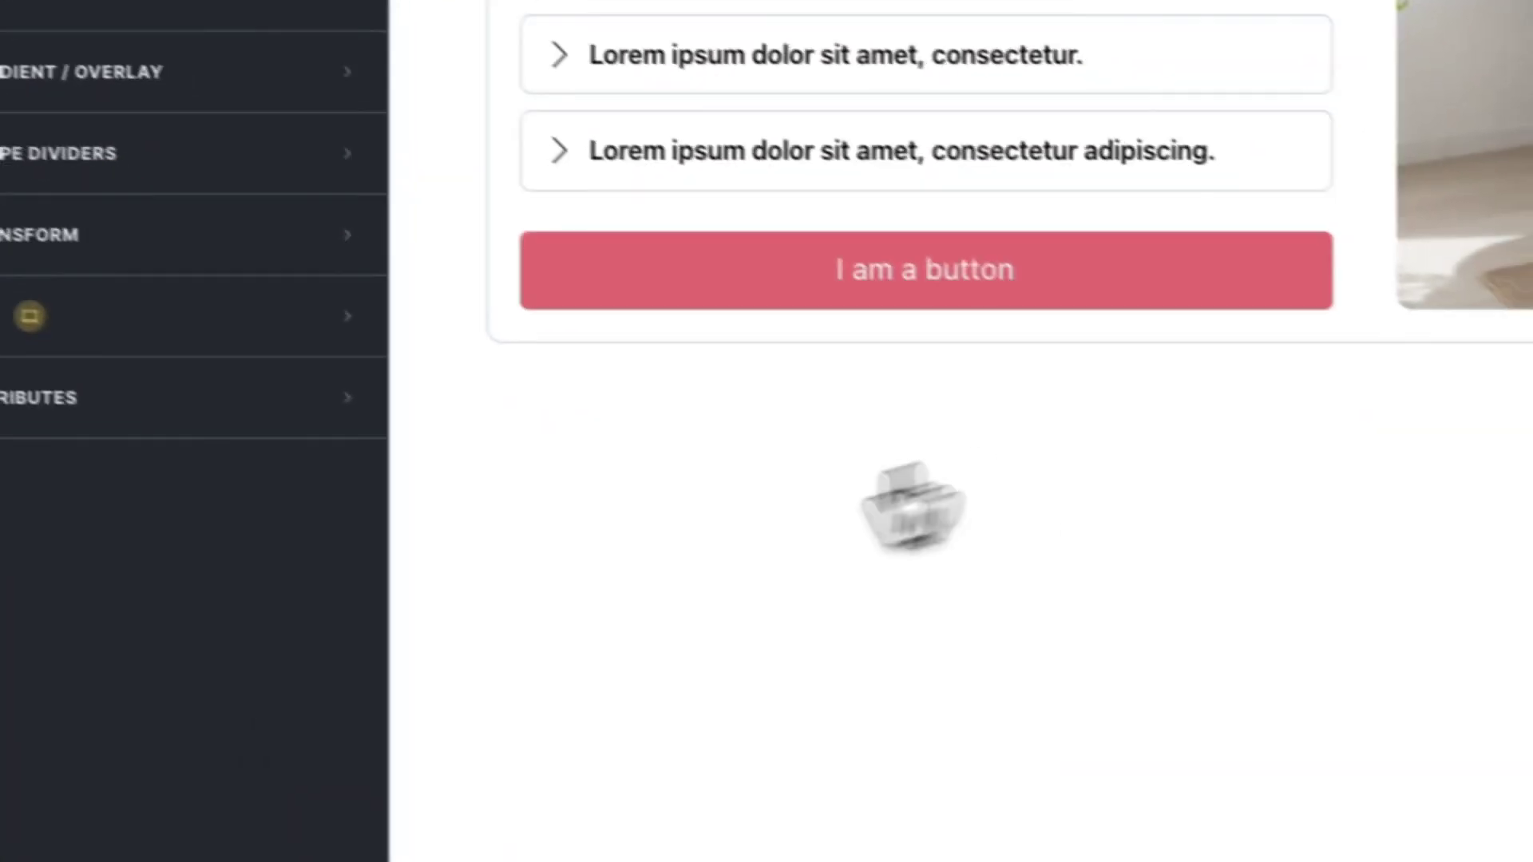
Switch to the live page and open the second and third tabs to examine how the heading and intro transition.
key("ctrl+Tab")
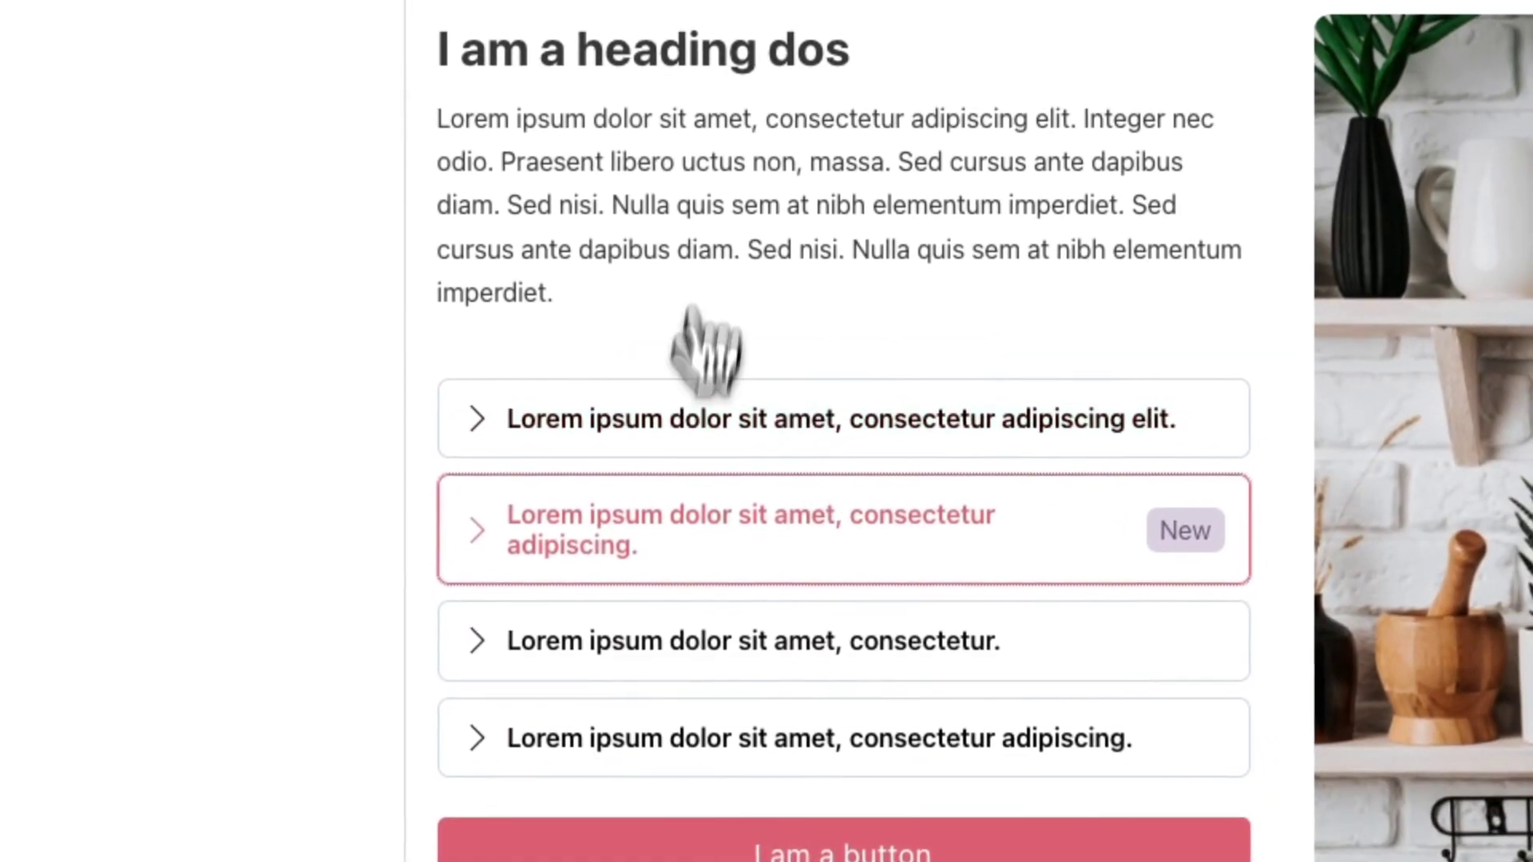
left_click(696, 664)
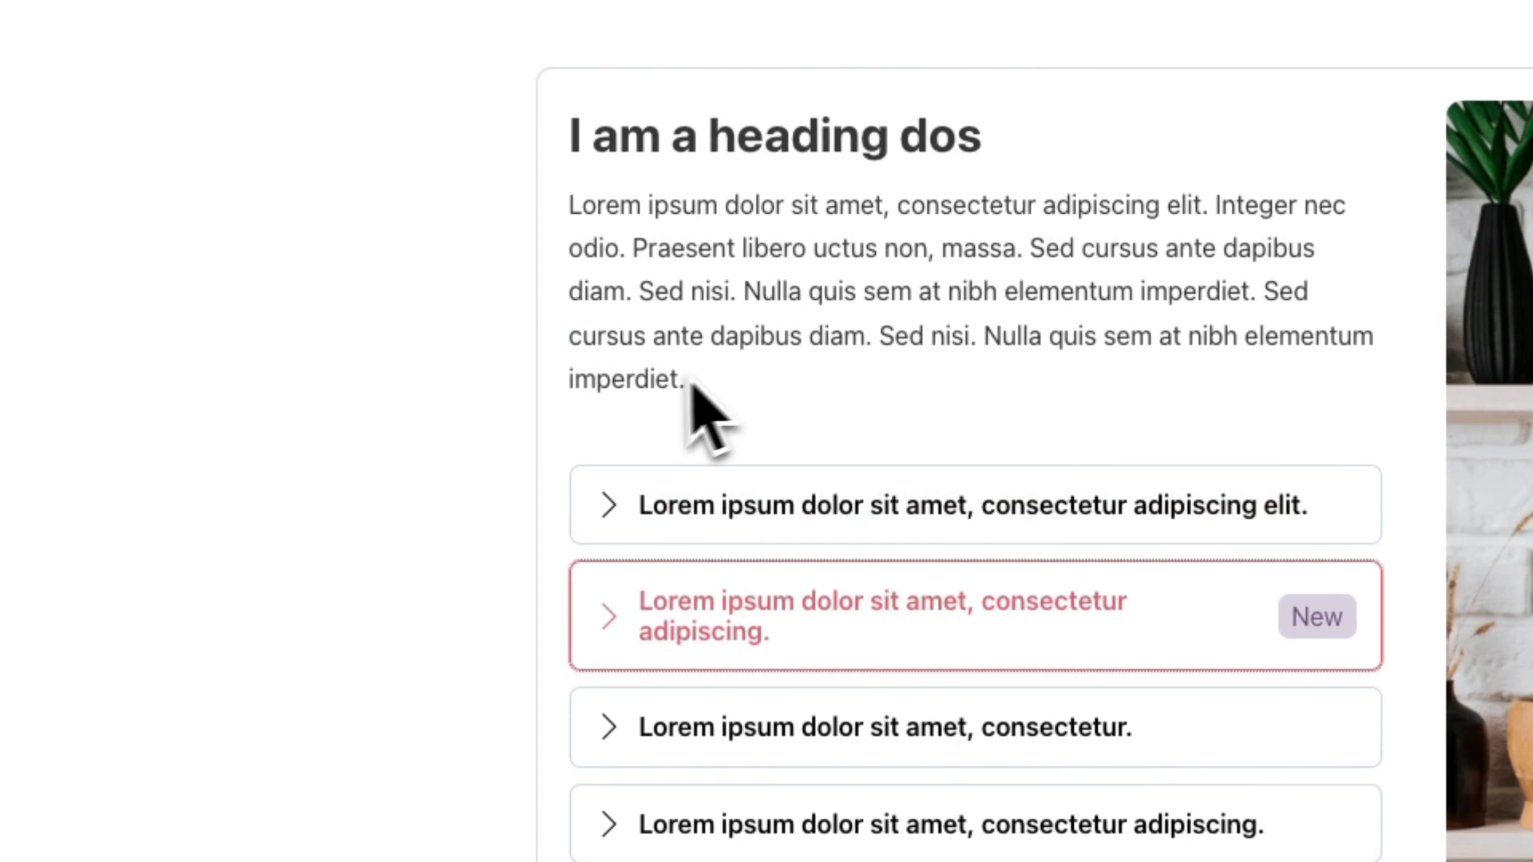
left_click(834, 531)
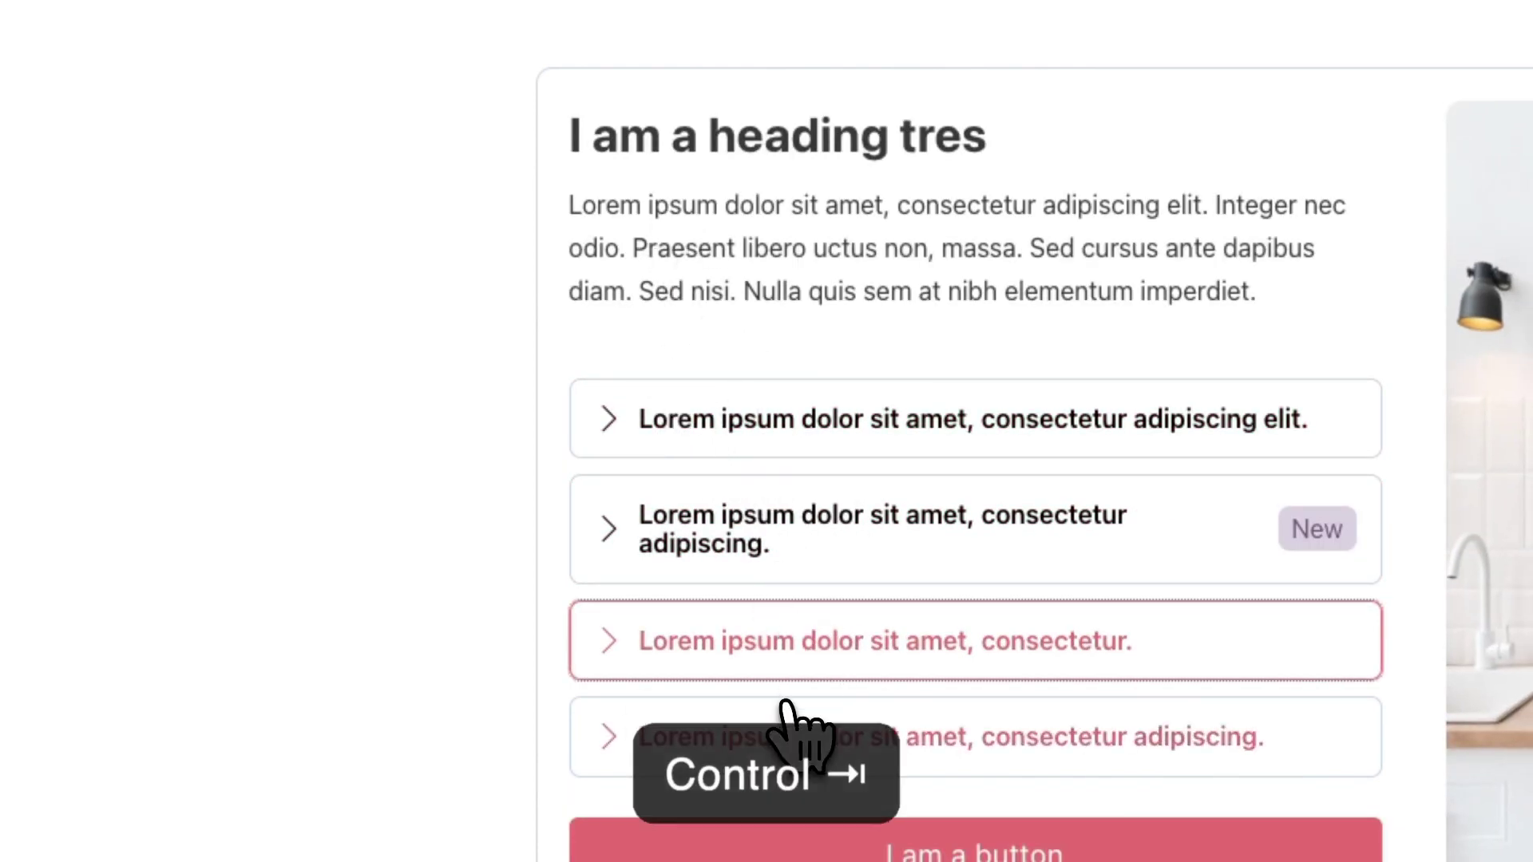
Switch back to the Bricks builder and reopen the Header's CSS settings to review its transition and custom CSS.
key("ctrl+Tab")
left_click(392, 533)
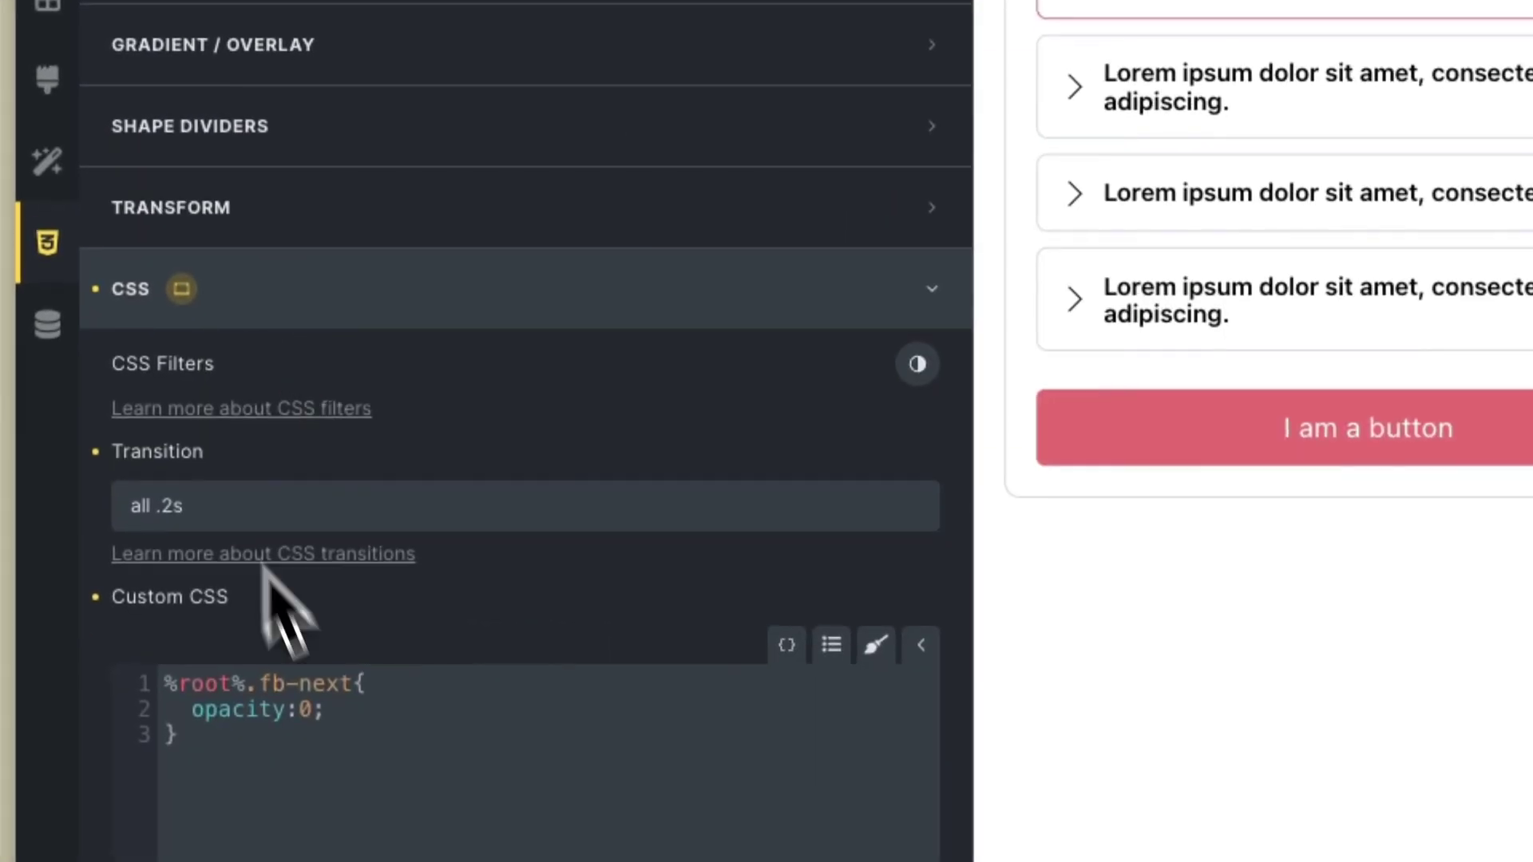
left_click(465, 283)
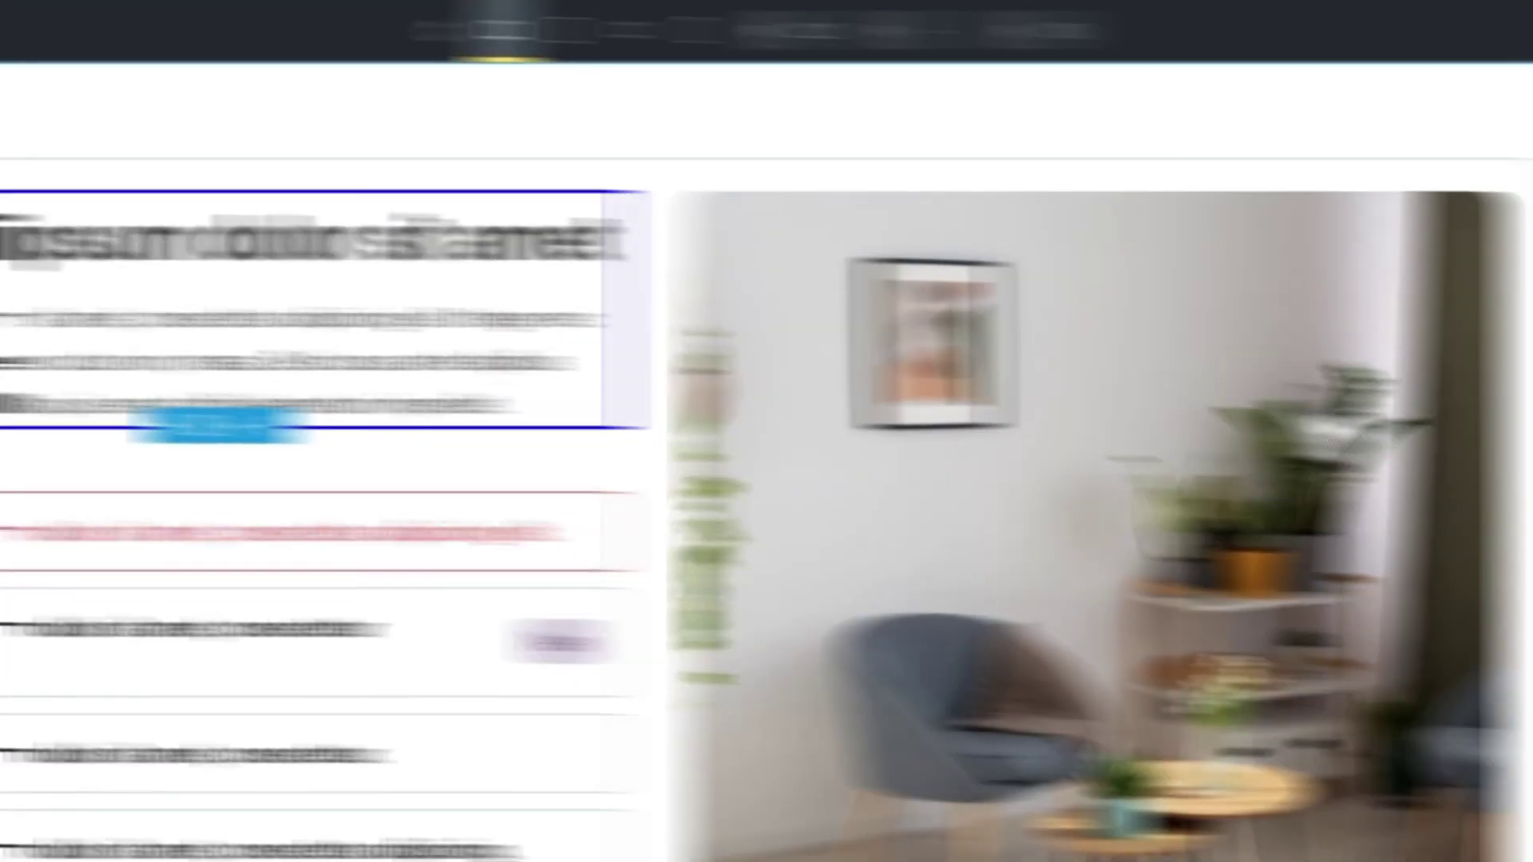
View the content settings of the Heading and Intro in the Tab menu, collapse their parent Header and select it.
left_click(1396, 476)
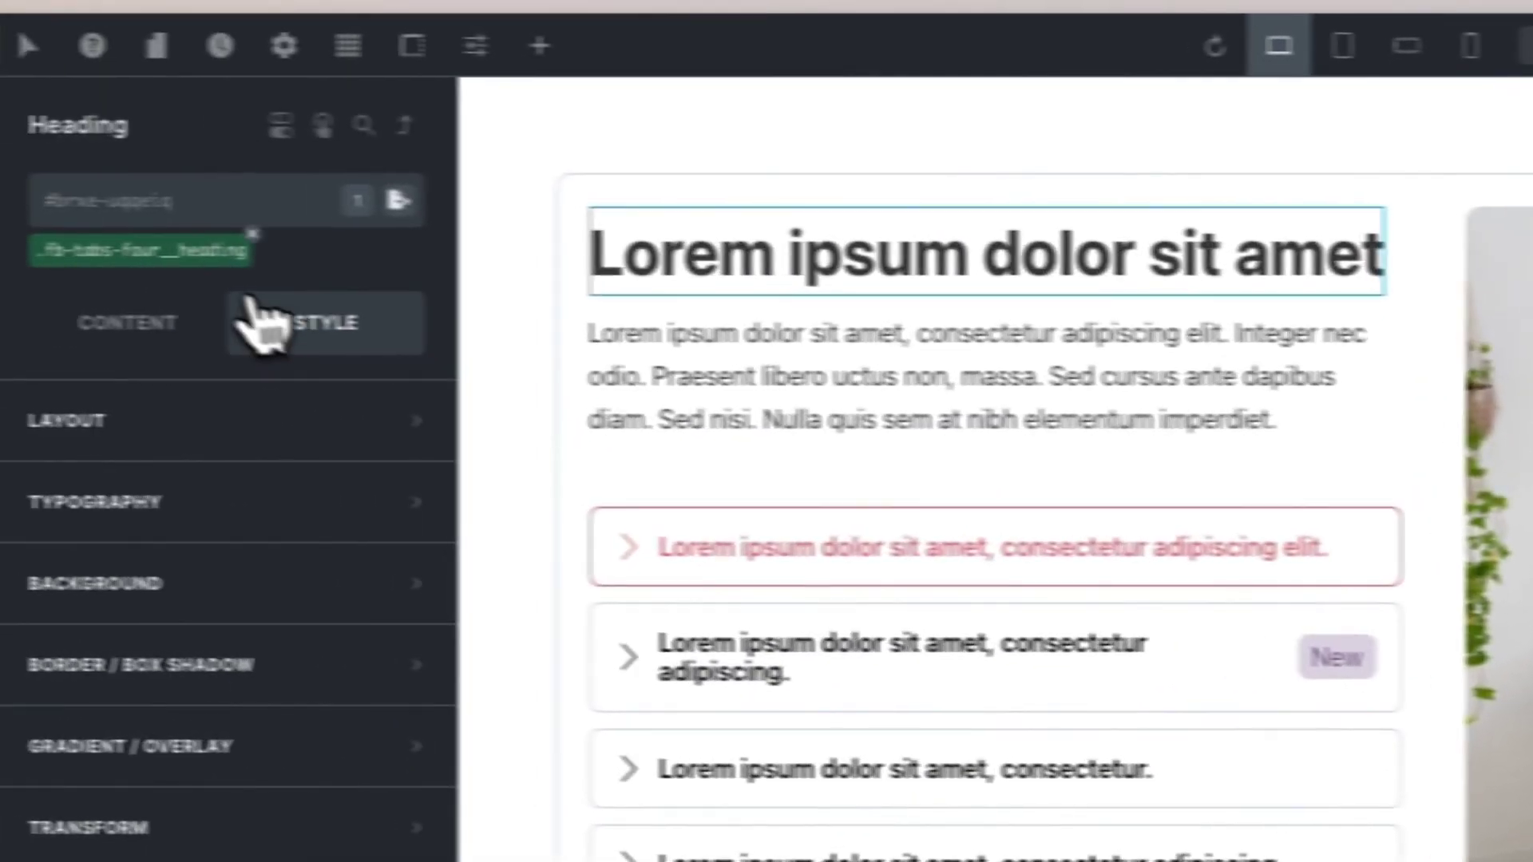
left_click(151, 319)
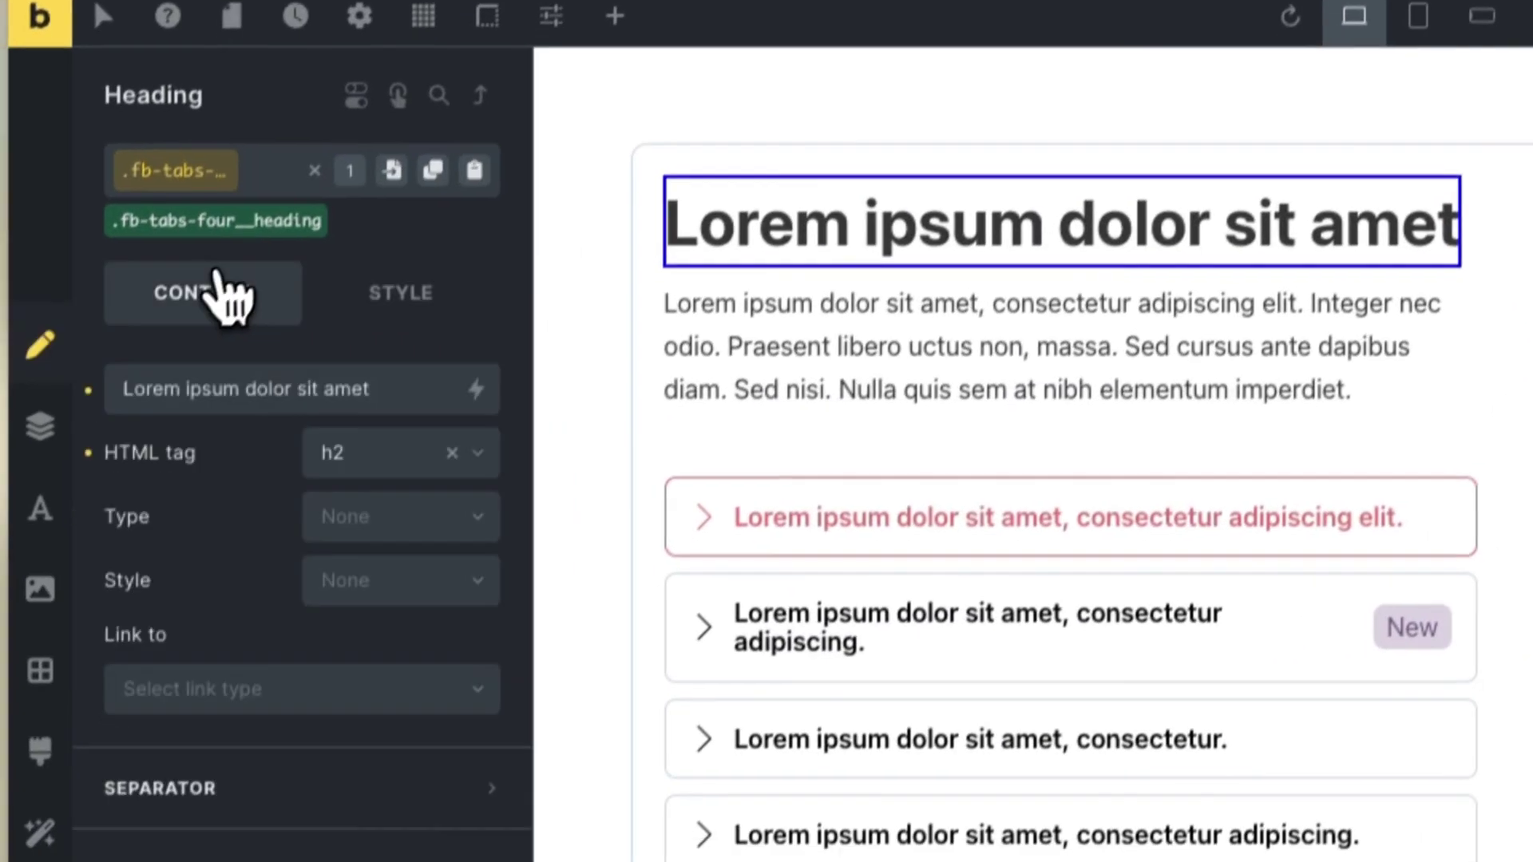
left_click(315, 335)
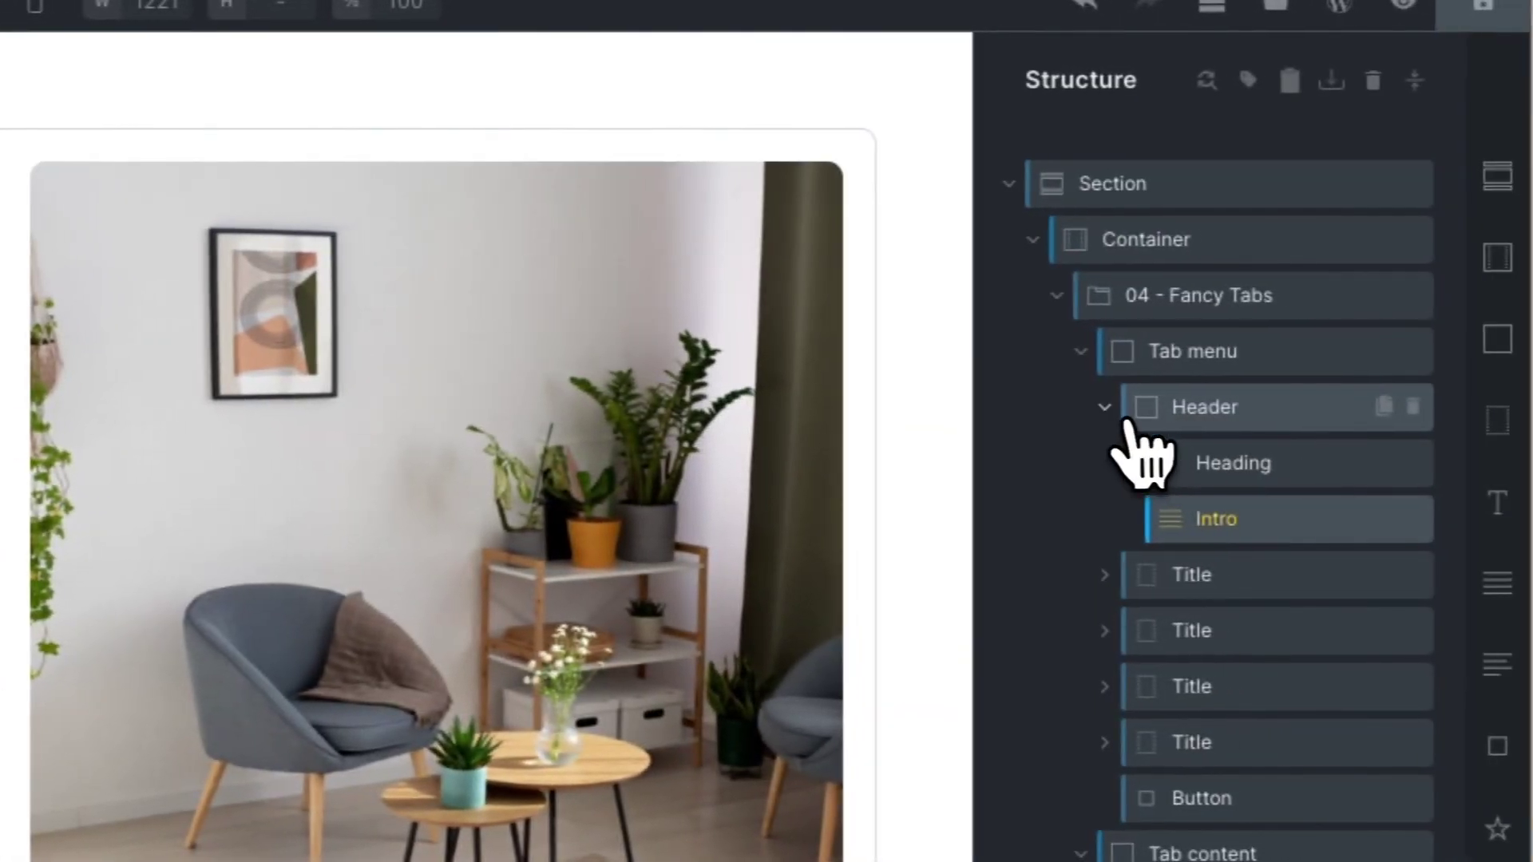
left_click(1090, 408)
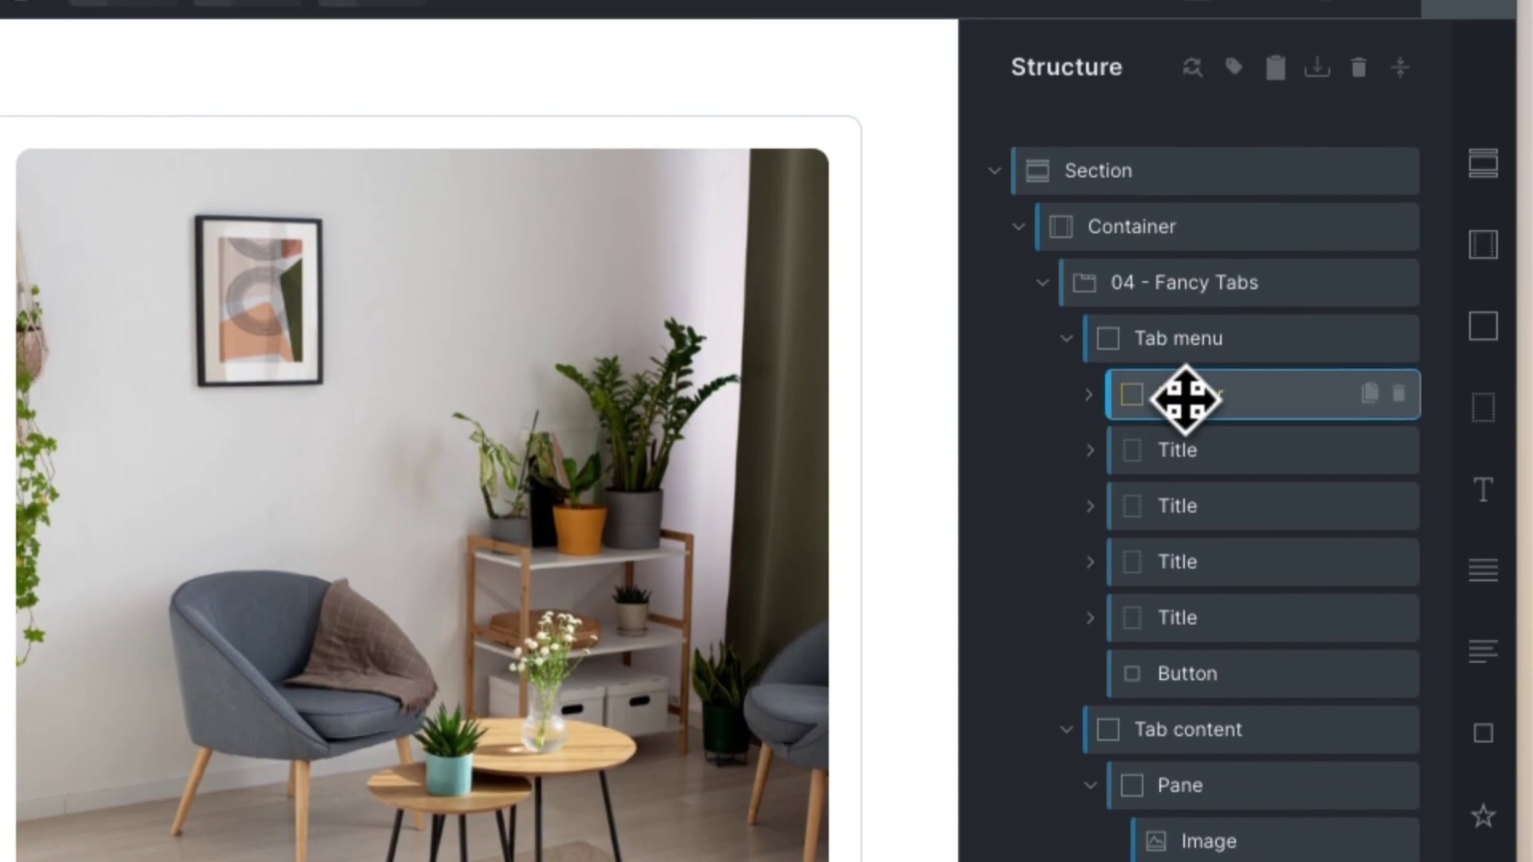
left_click(1184, 396)
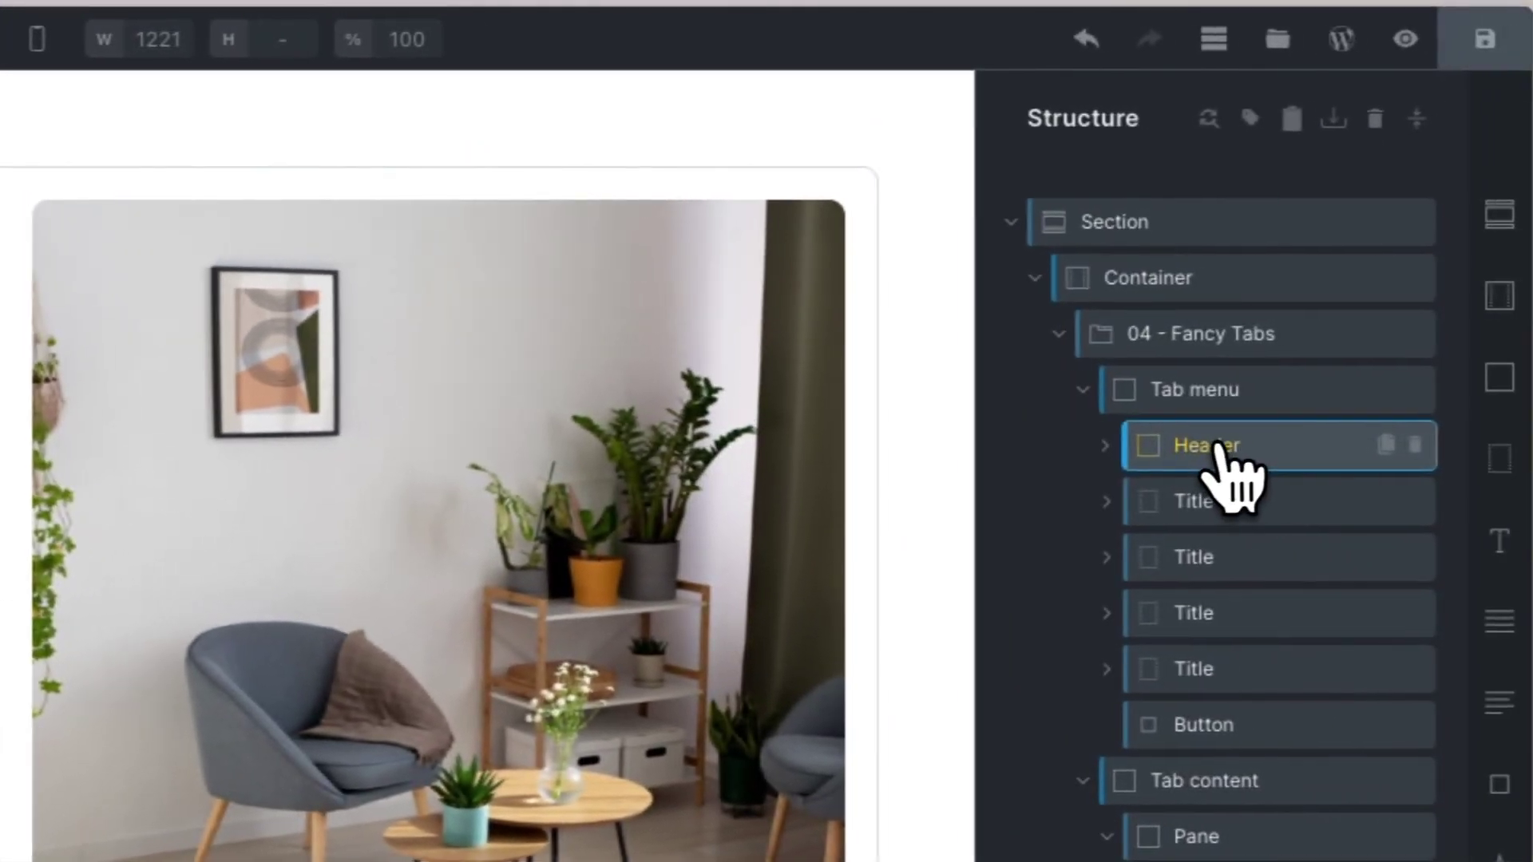
Clear the text of the Heading and Intro in the Tab menu's Header and save the template.
left_click(1105, 464)
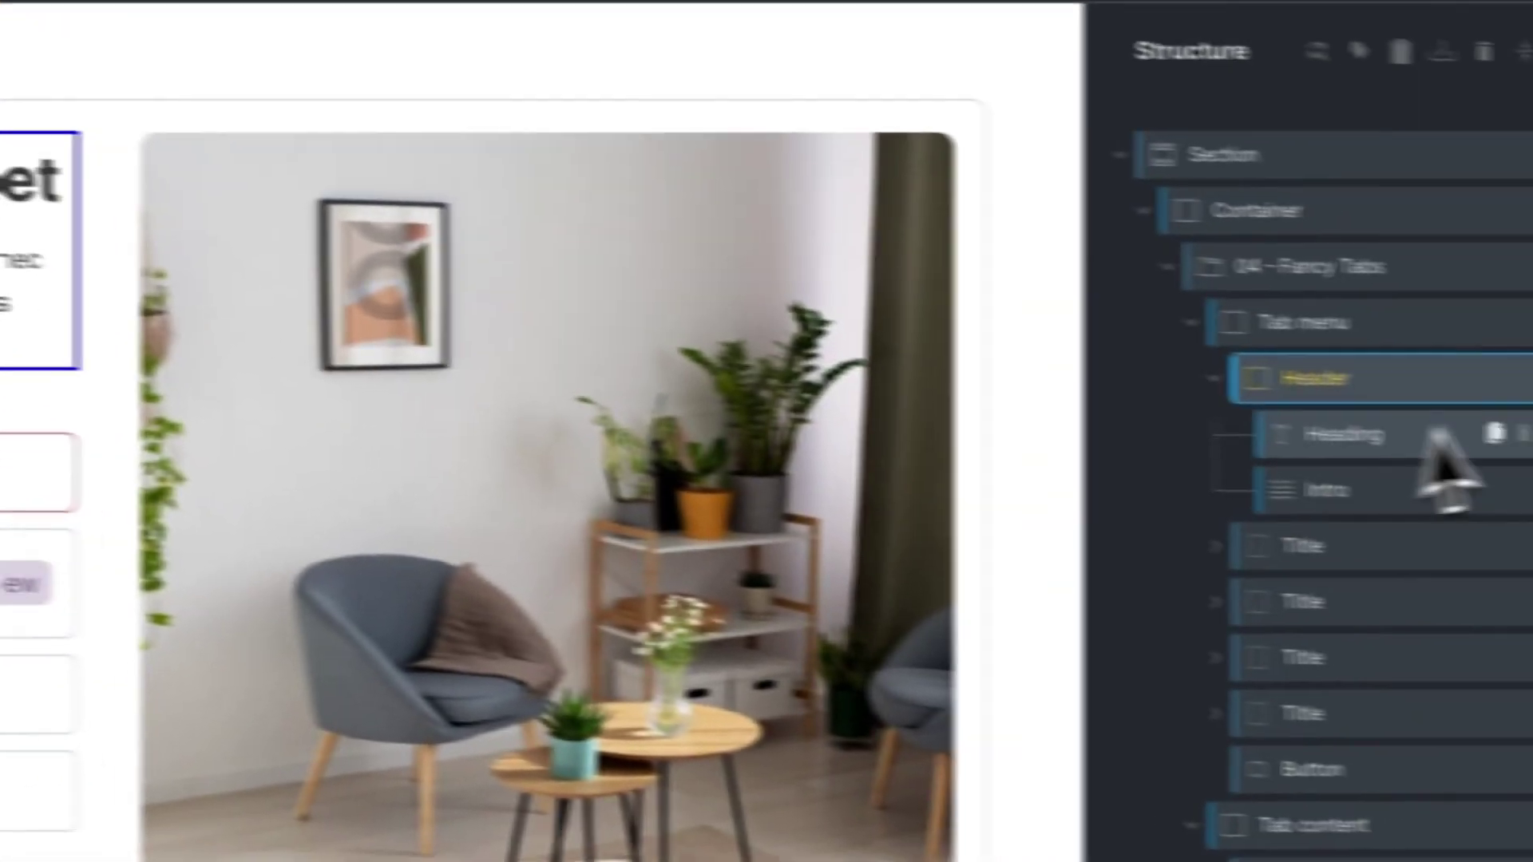
left_click(1437, 463)
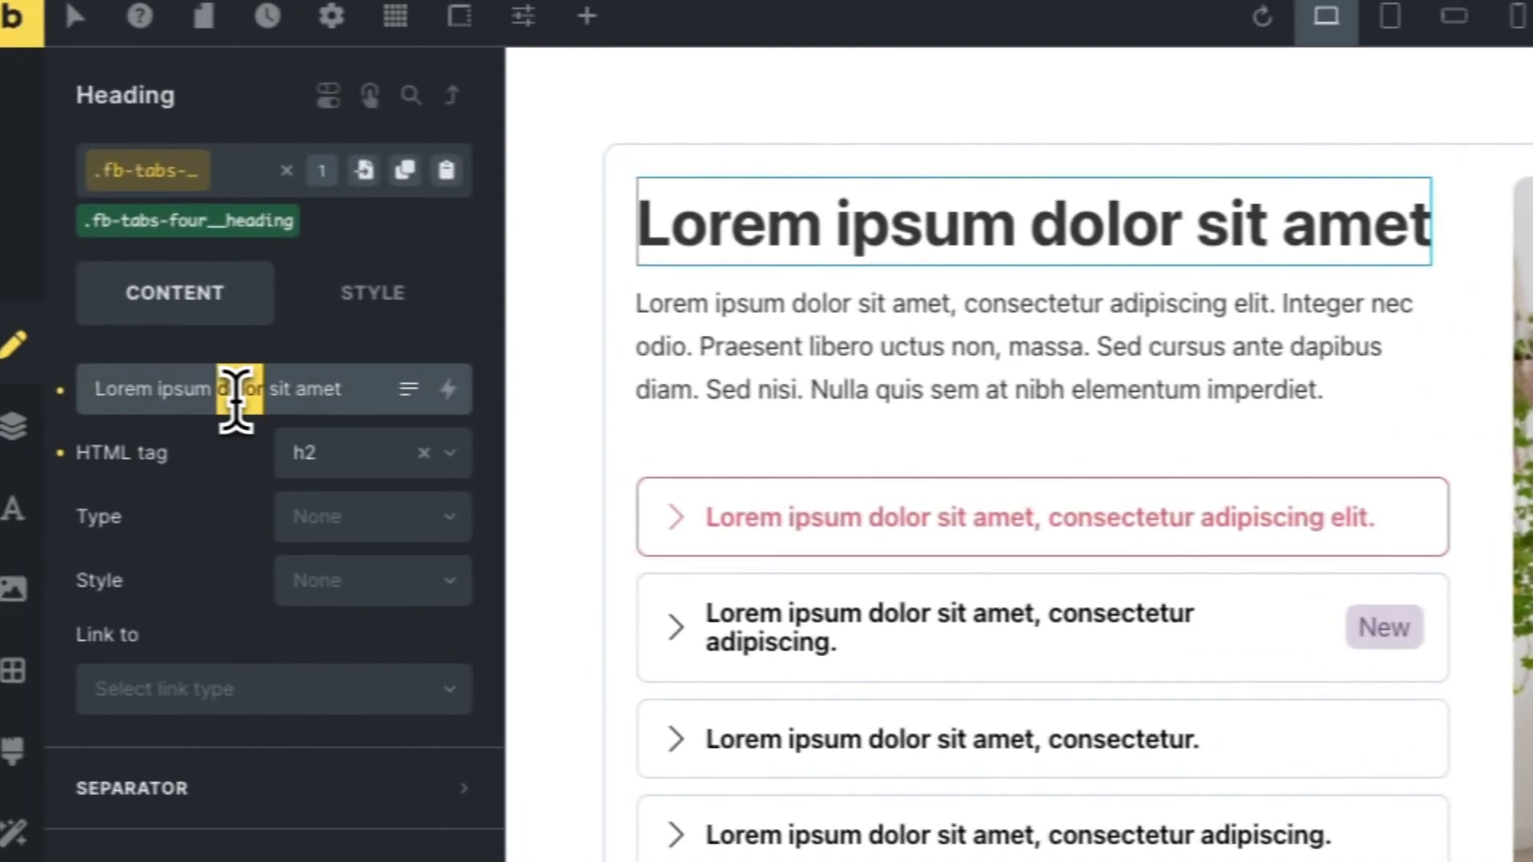
triple_click(236, 389)
key("BackSpace")
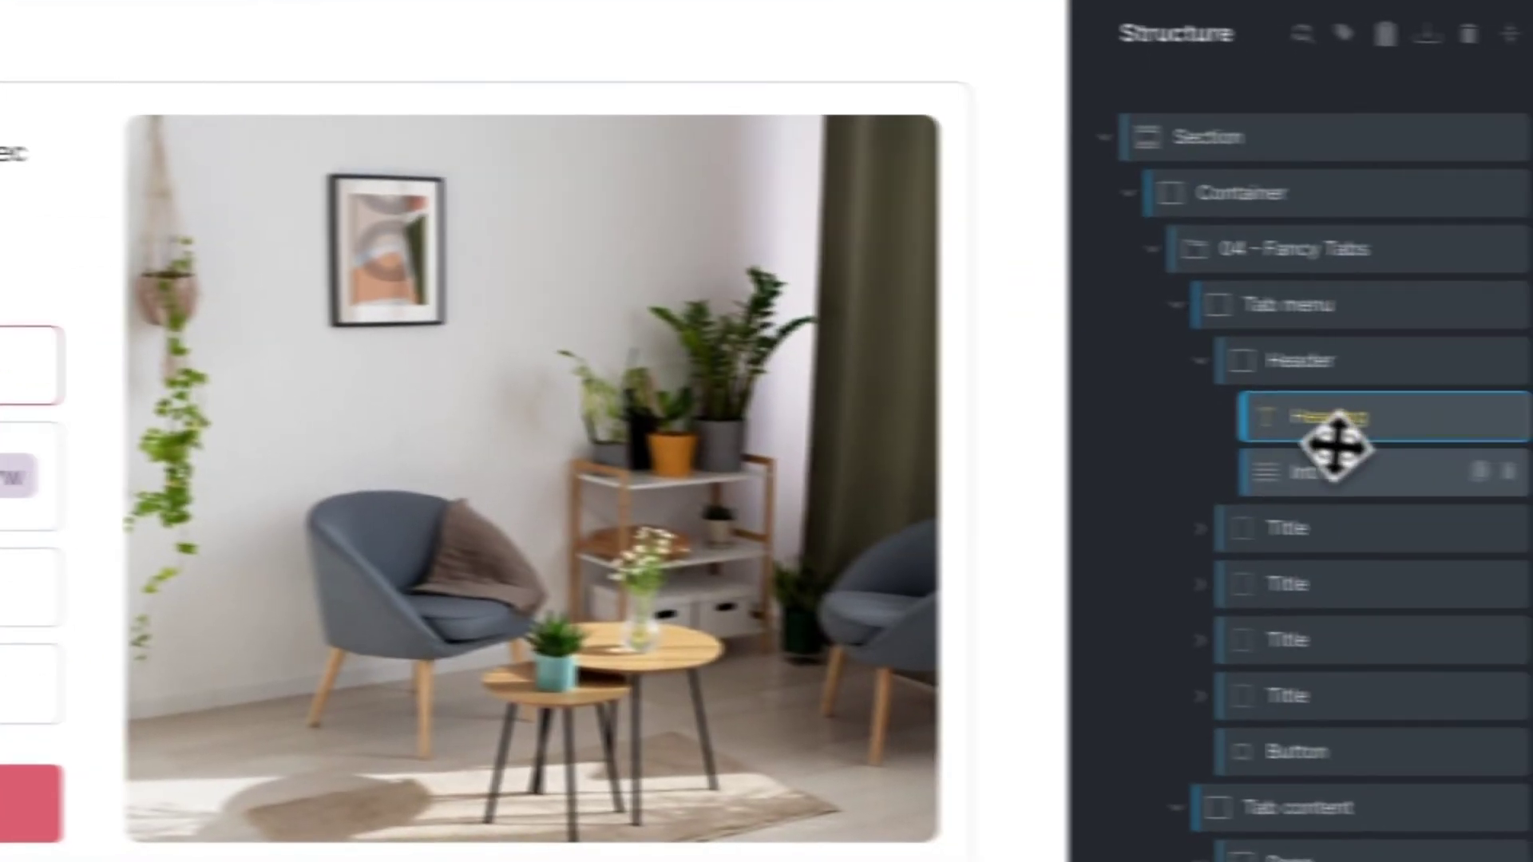
left_click(1337, 471)
triple_click(182, 248)
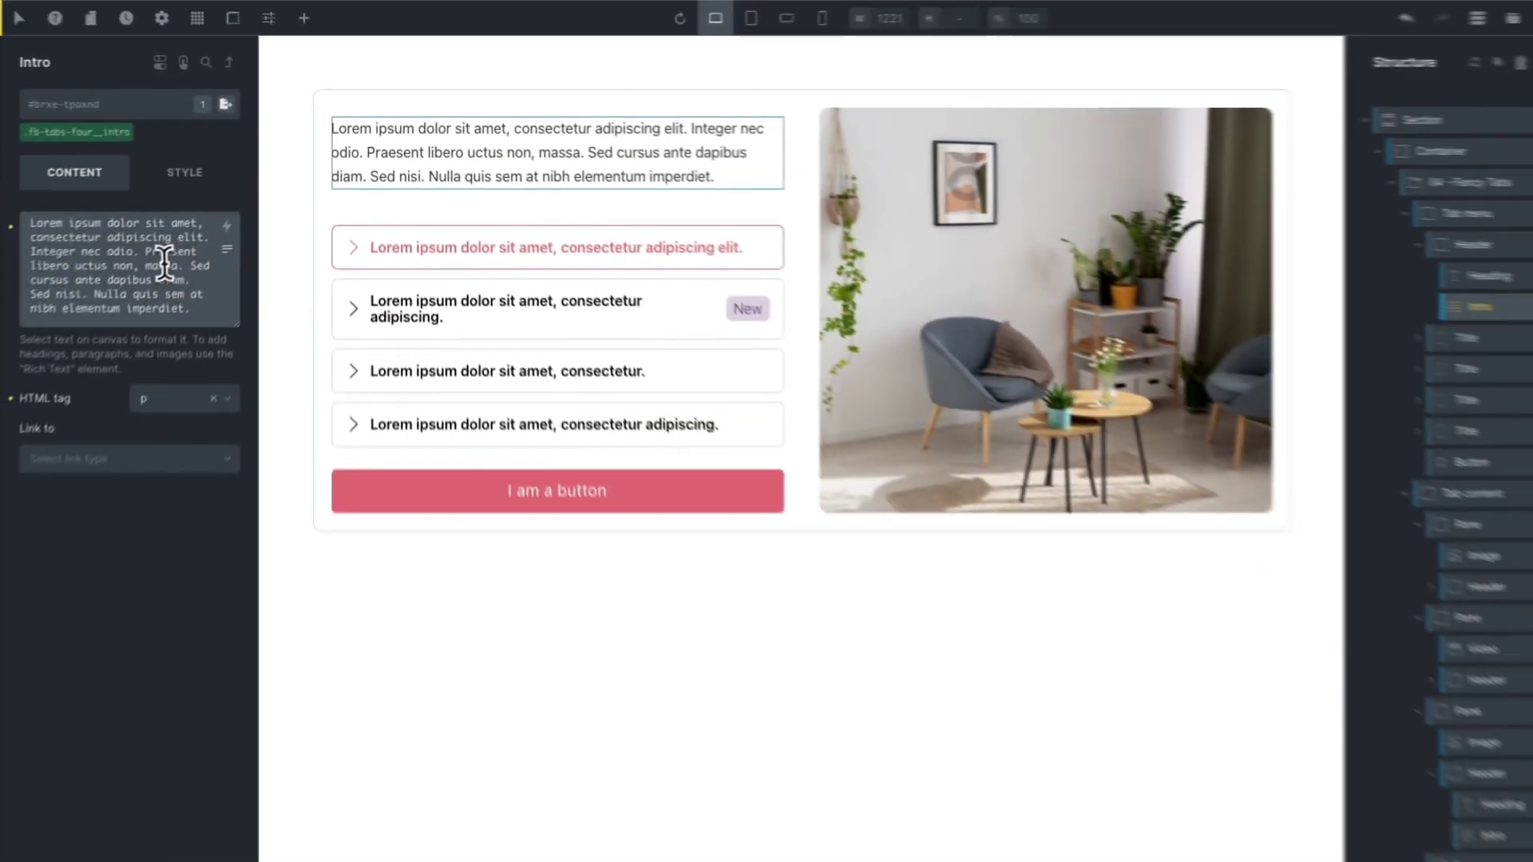
key("BackSpace")
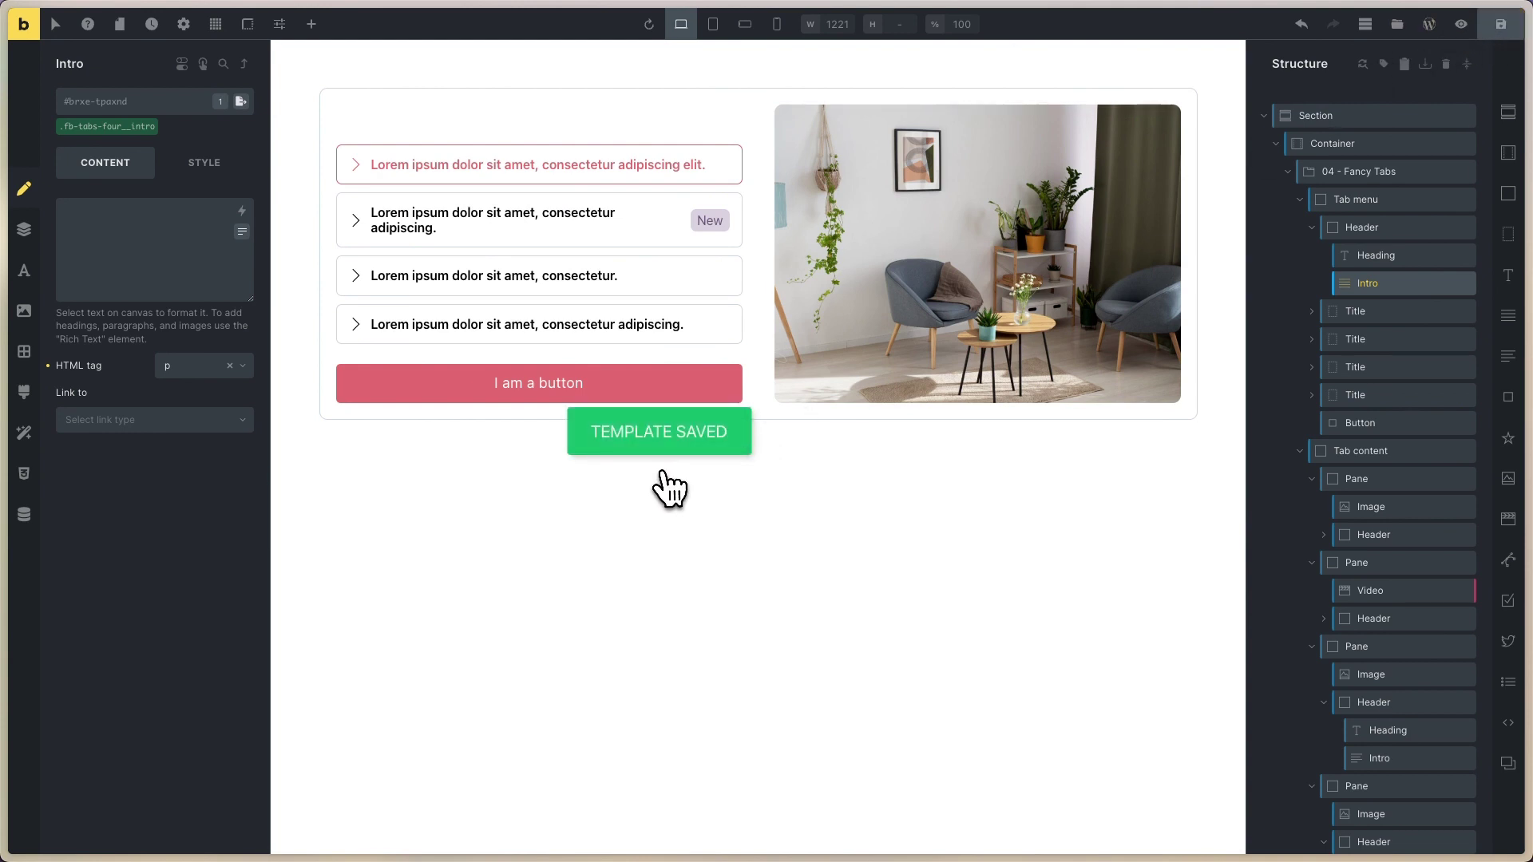
Switch to the live page and open the second and first tabs to check their heading and intro text.
key("ctrl+Tab")
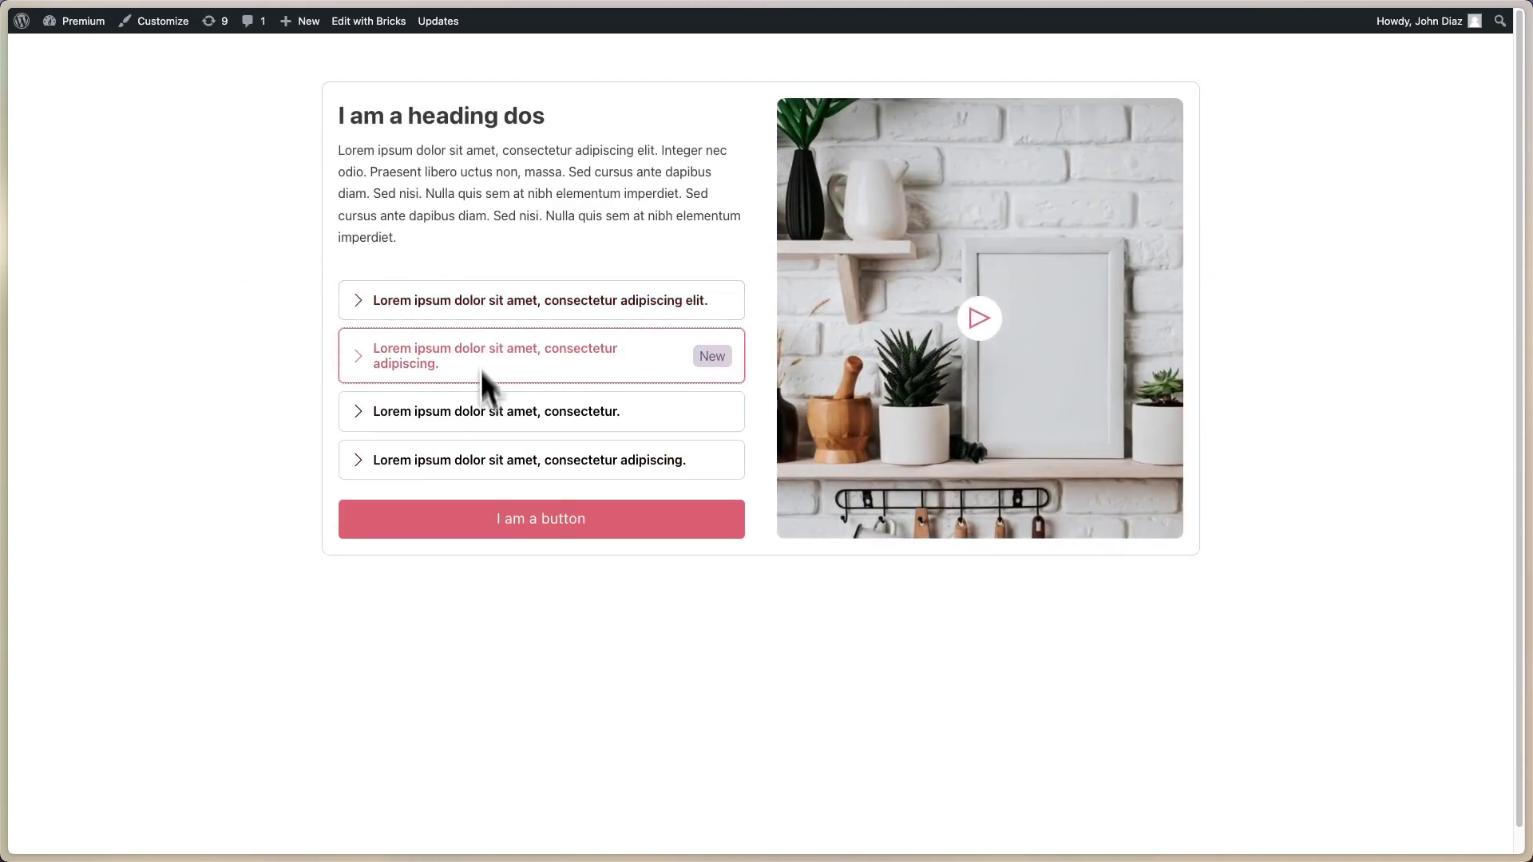
mouse_move(484, 431)
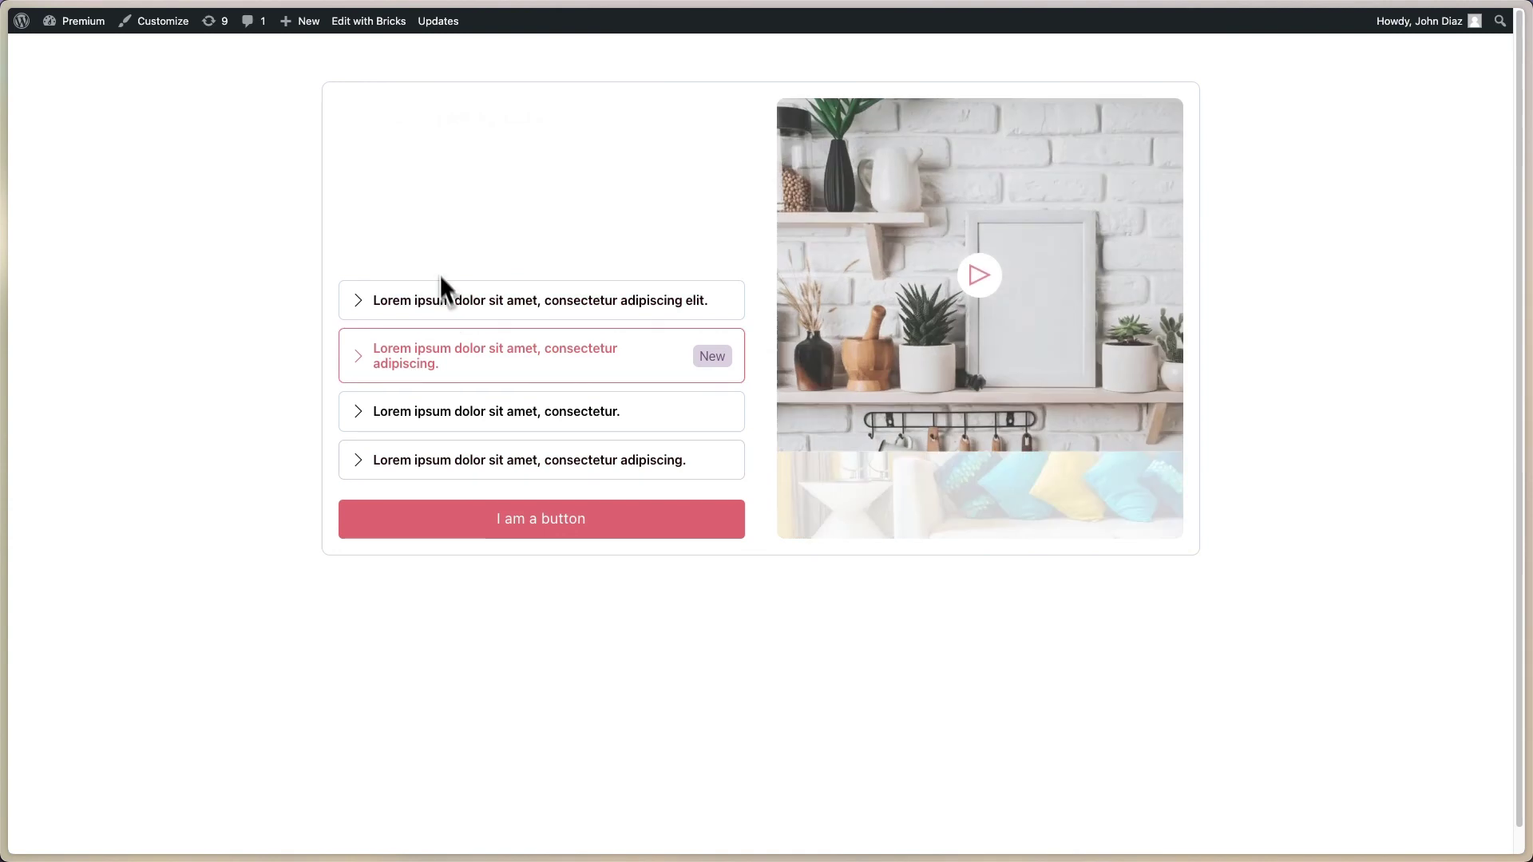
mouse_move(452, 257)
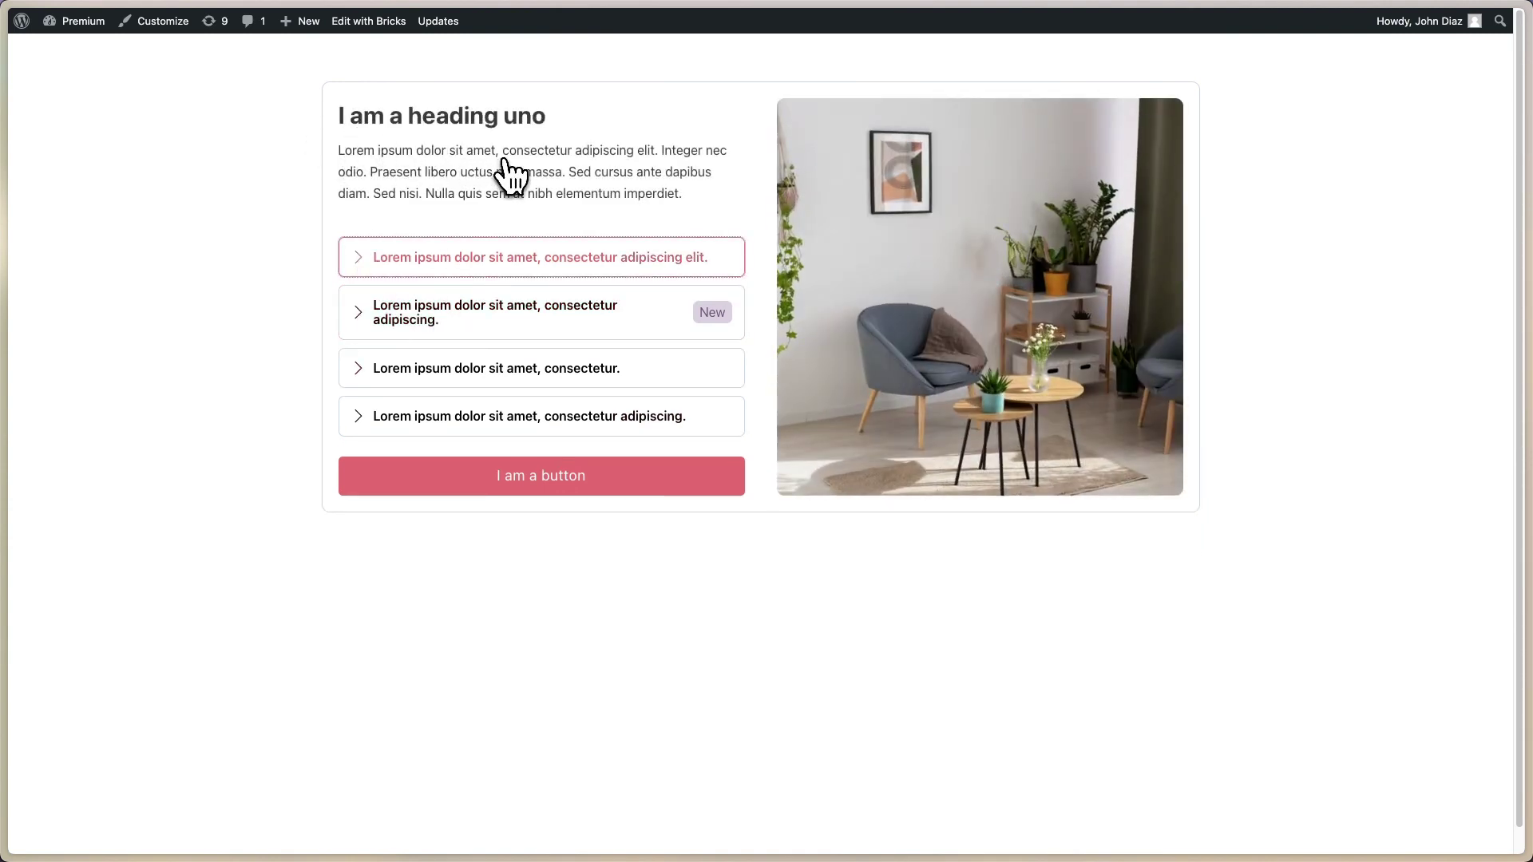
Return to the Bricks builder, expand the Headers in the first two Tab content panes and inspect the Heading text inside.
key("ctrl+Tab")
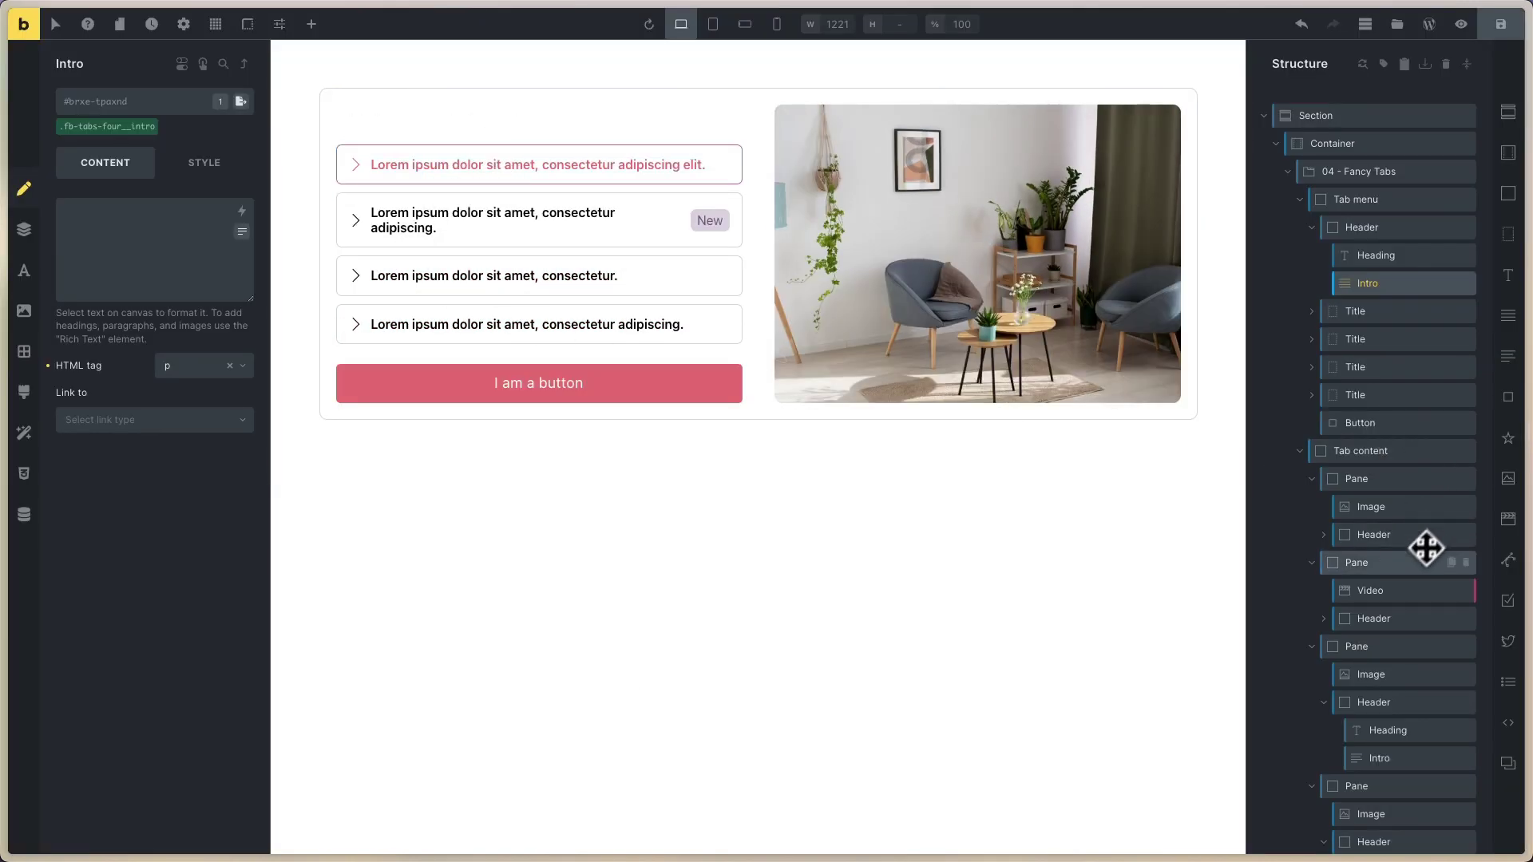
left_click(1369, 532)
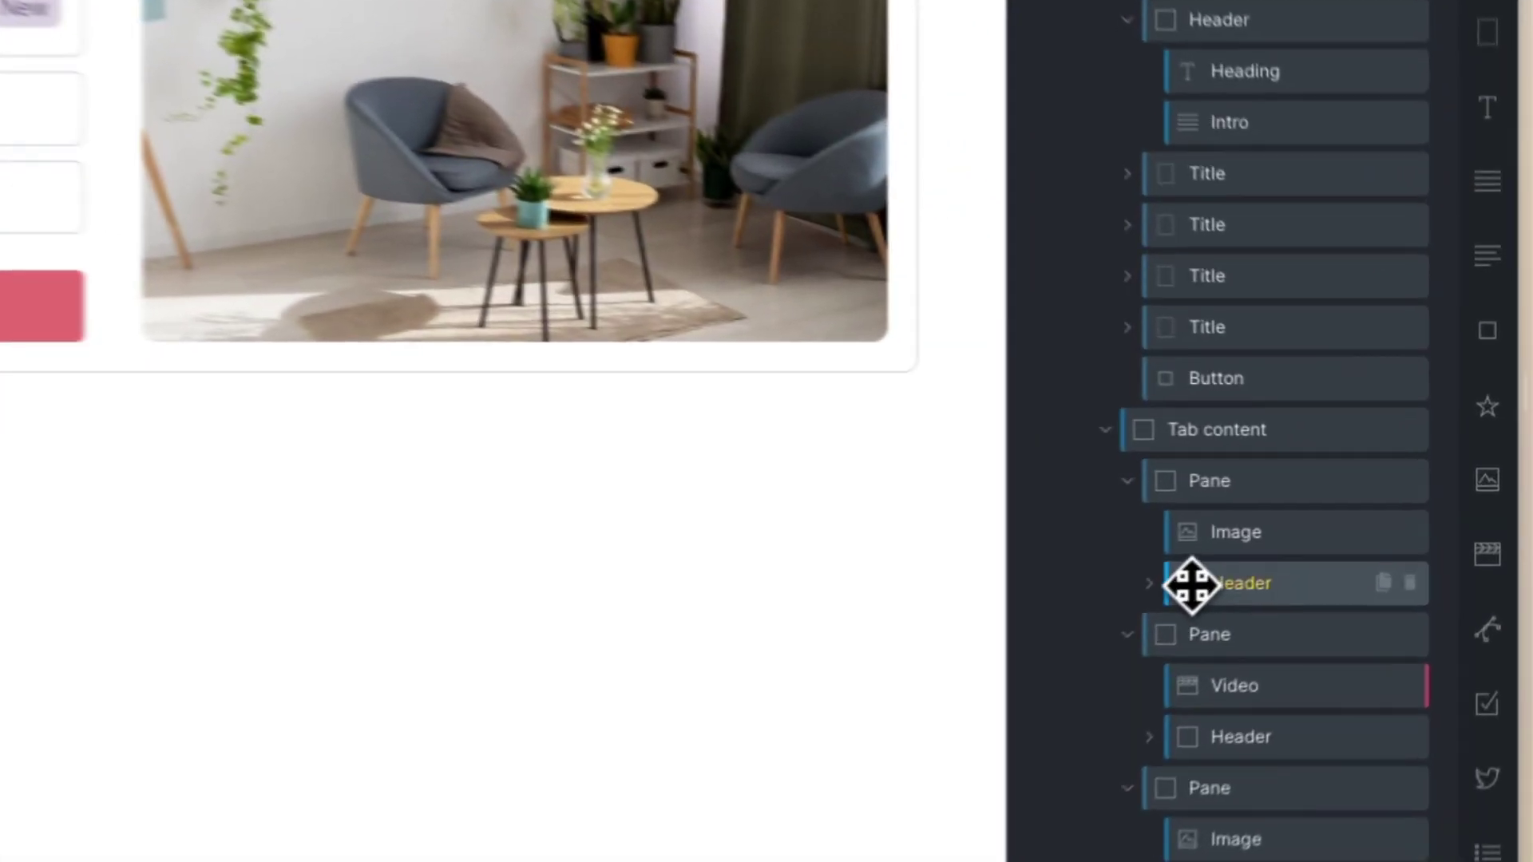
left_click(1323, 534)
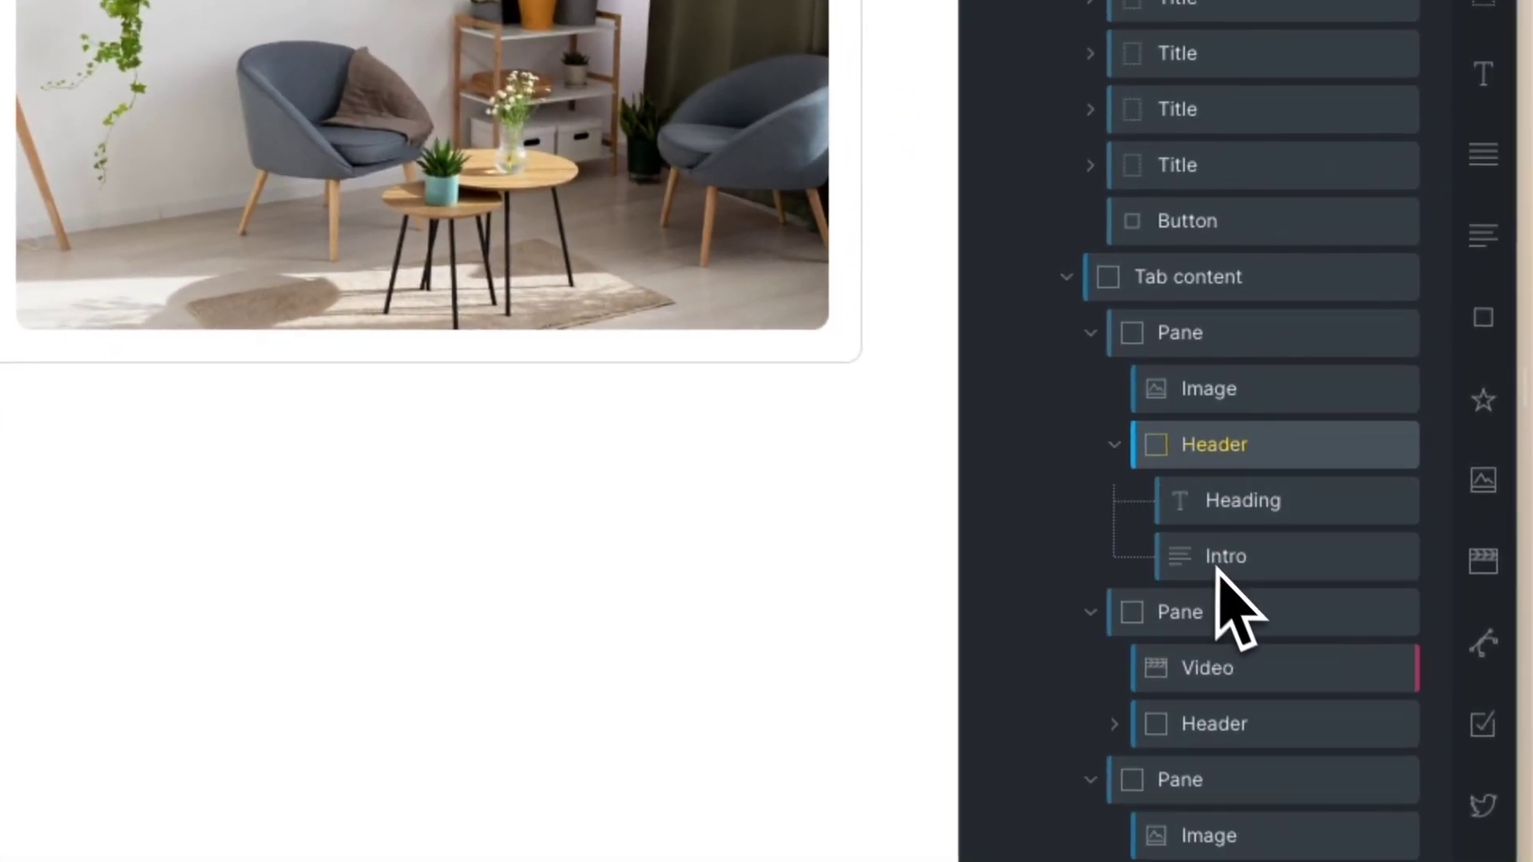
scroll(1141, 694, "down", 4)
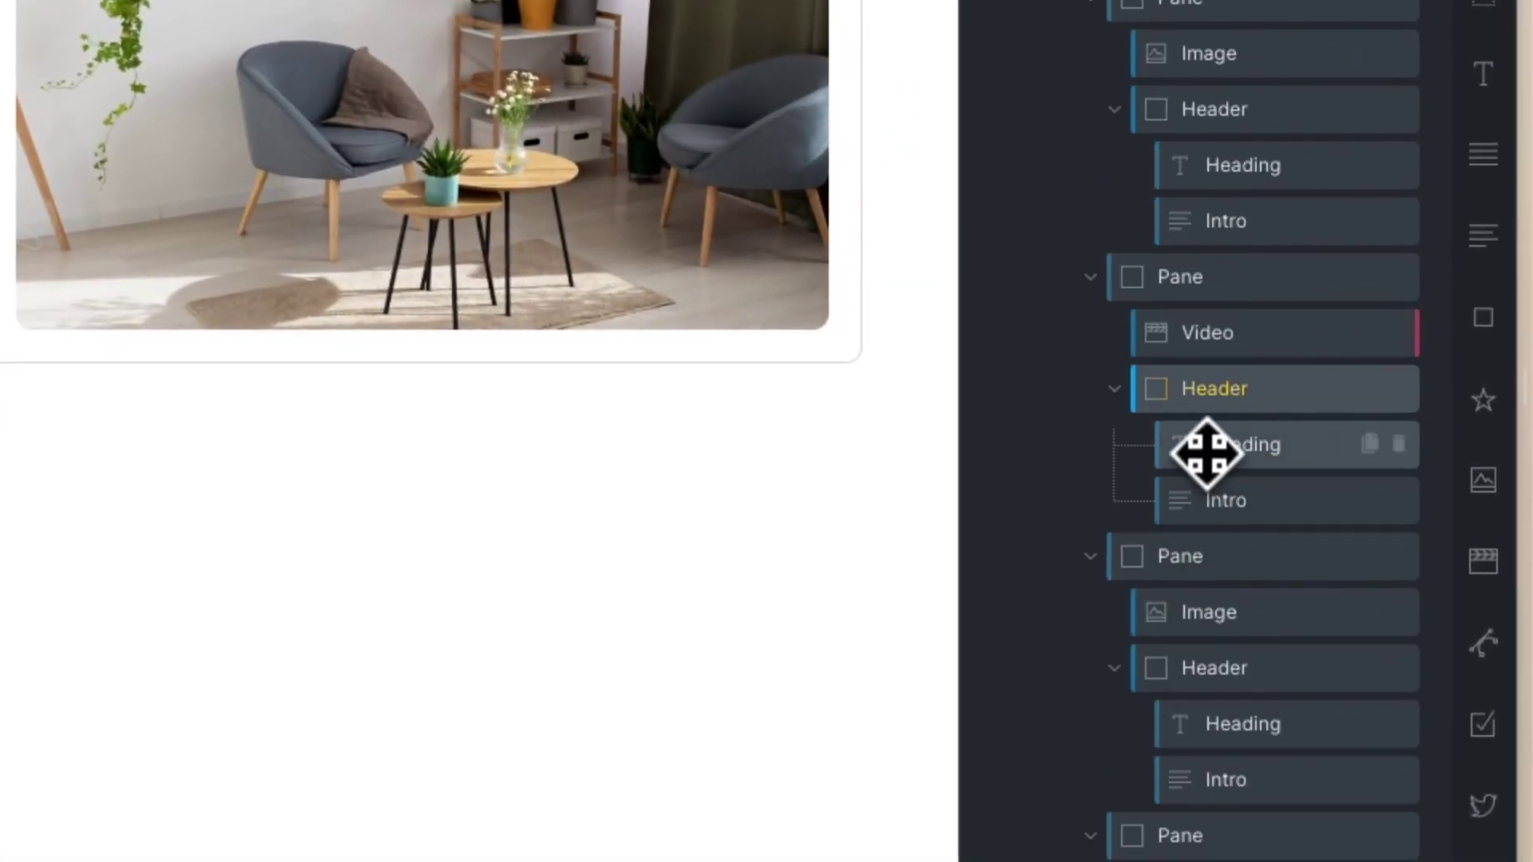
scroll(1209, 383, "up", 2)
left_click(1214, 328)
scroll(1215, 384, "up", 5)
double_click(235, 418)
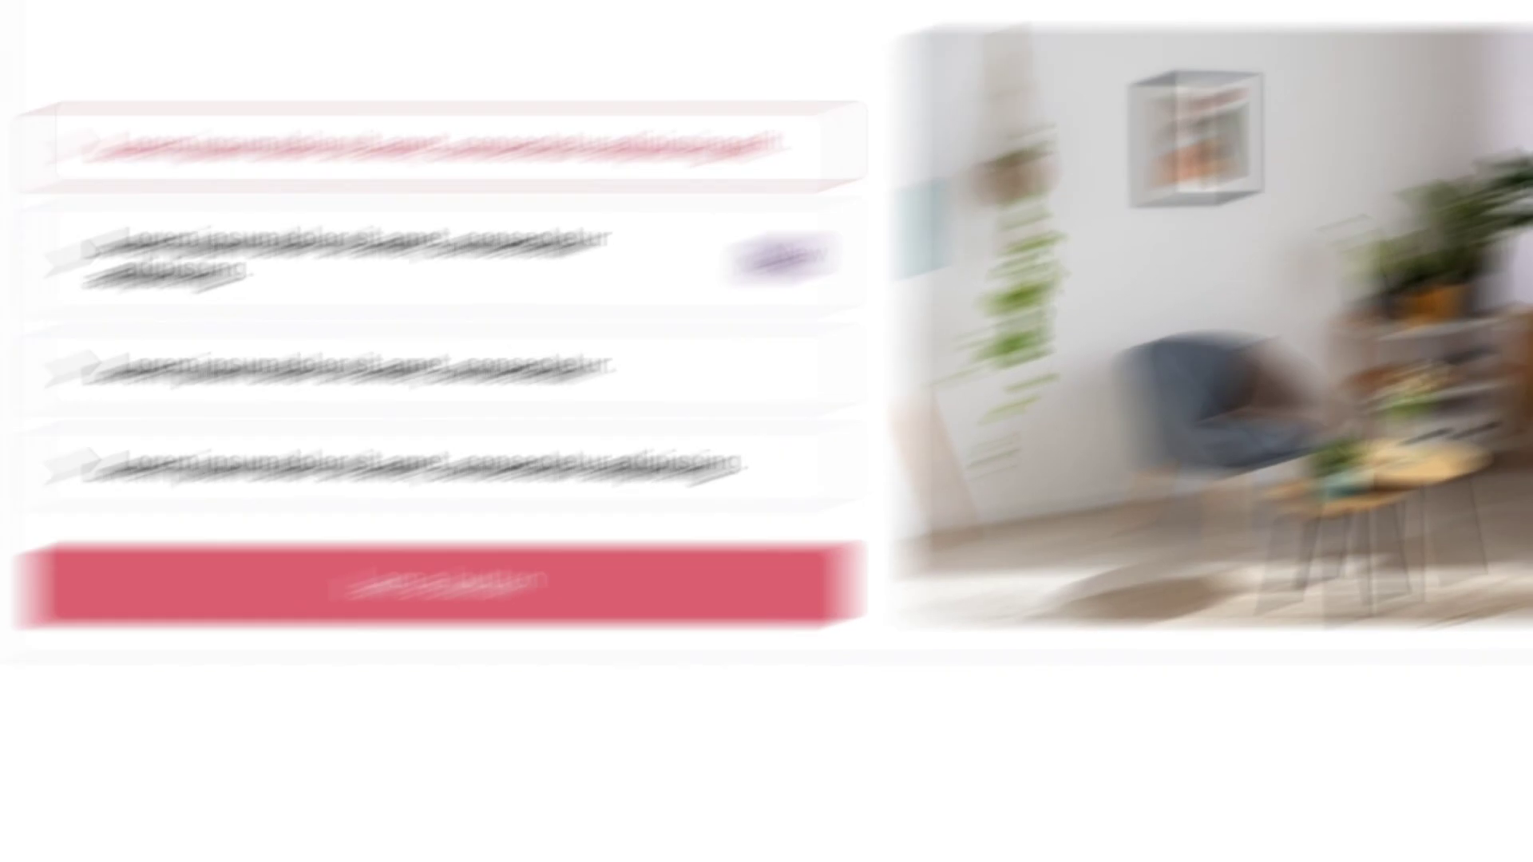
Switch to the live page and highlight the first tab's heading text.
key("ctrl+Tab")
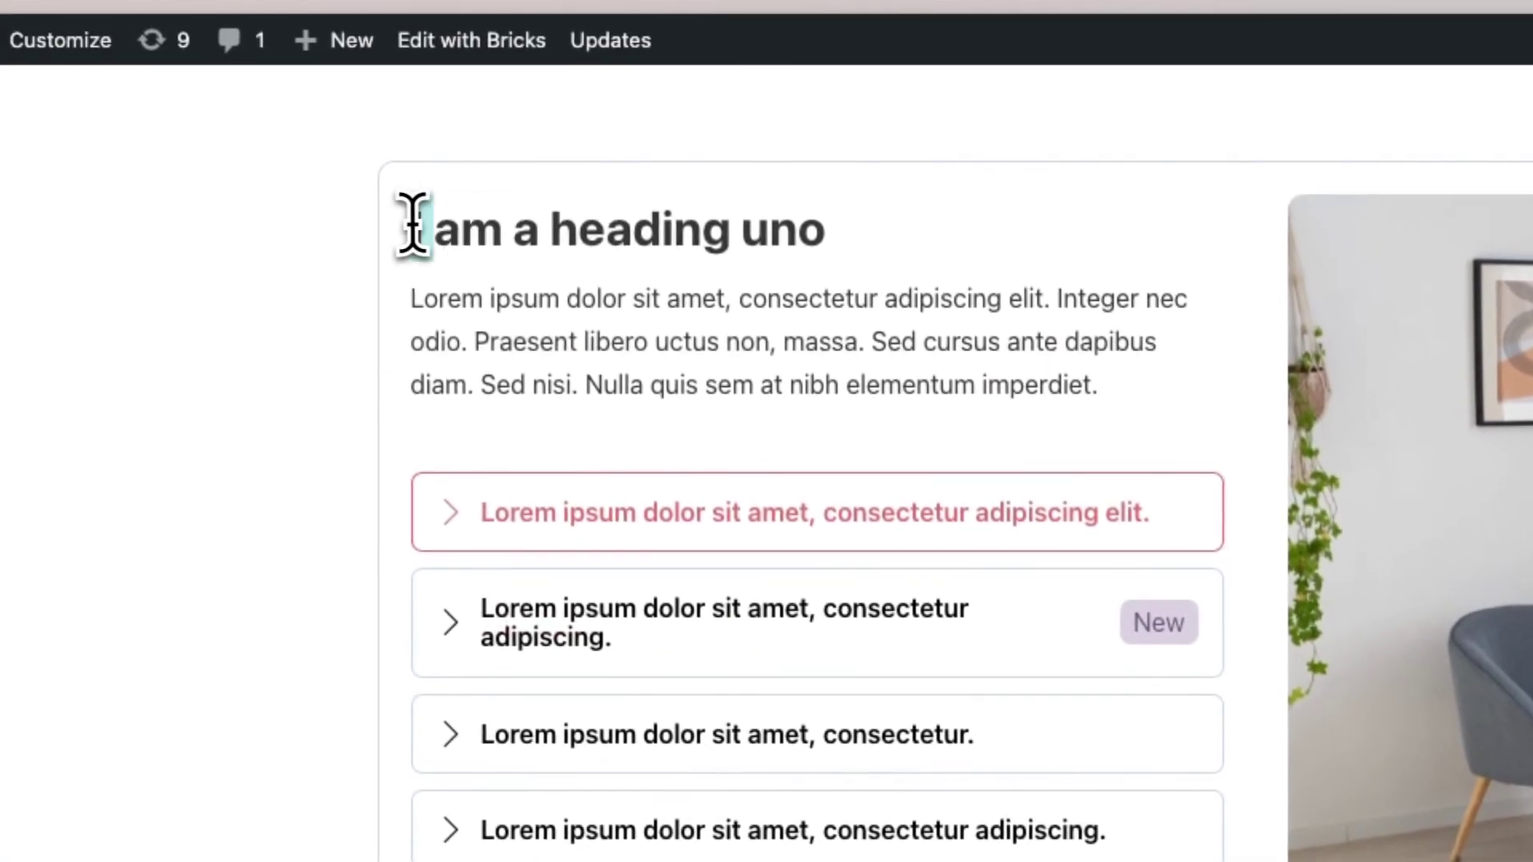
left_click_drag(412, 227, 659, 236)
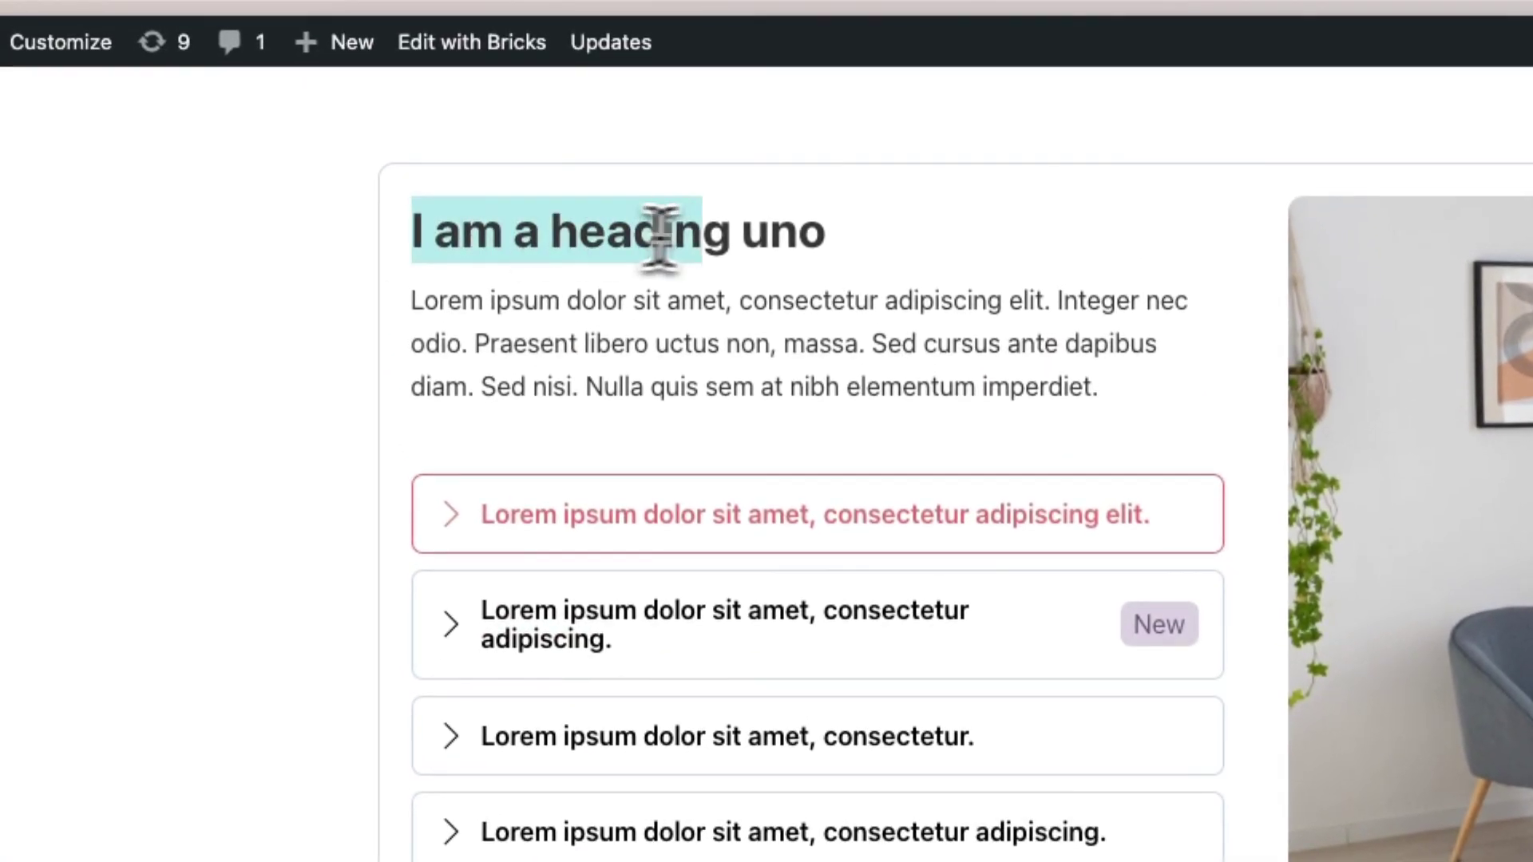
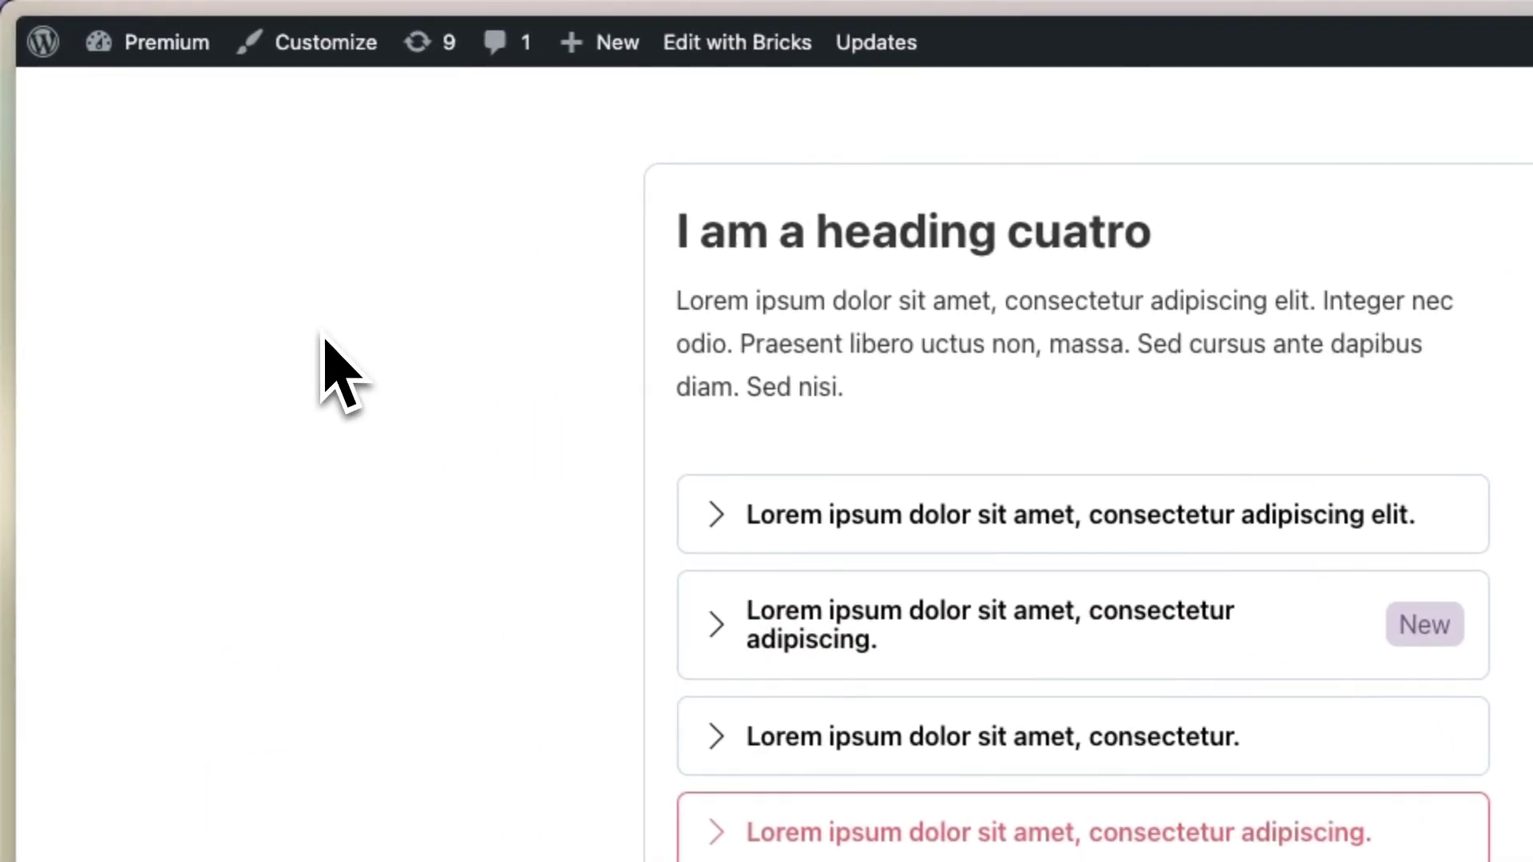
Switch back to the Bricks builder, collapse the four Tab content panes and expand the third one to view its elements.
key("ctrl+Tab")
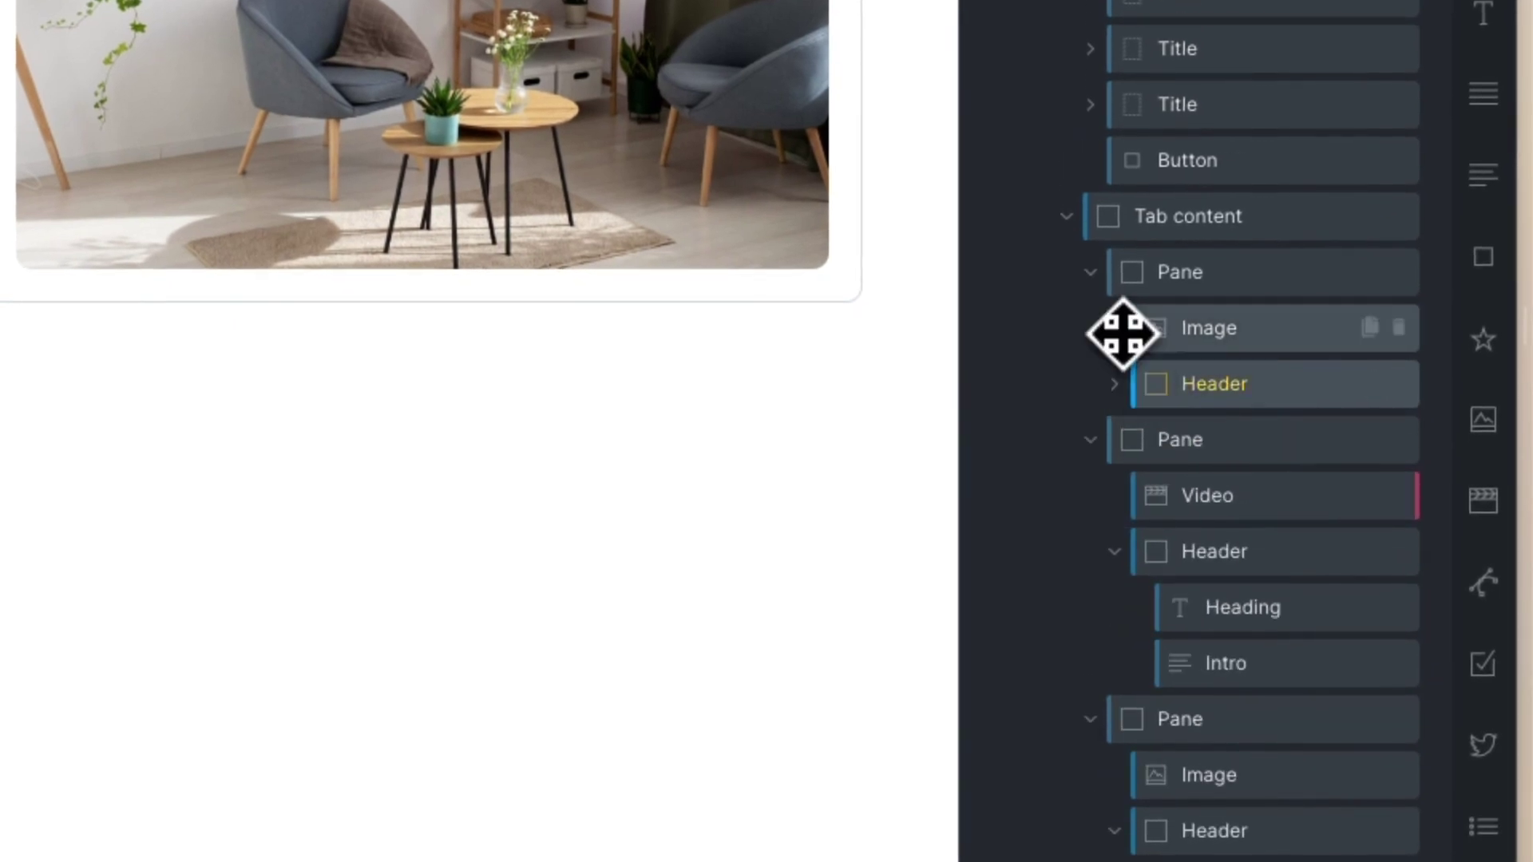
left_click(1122, 334)
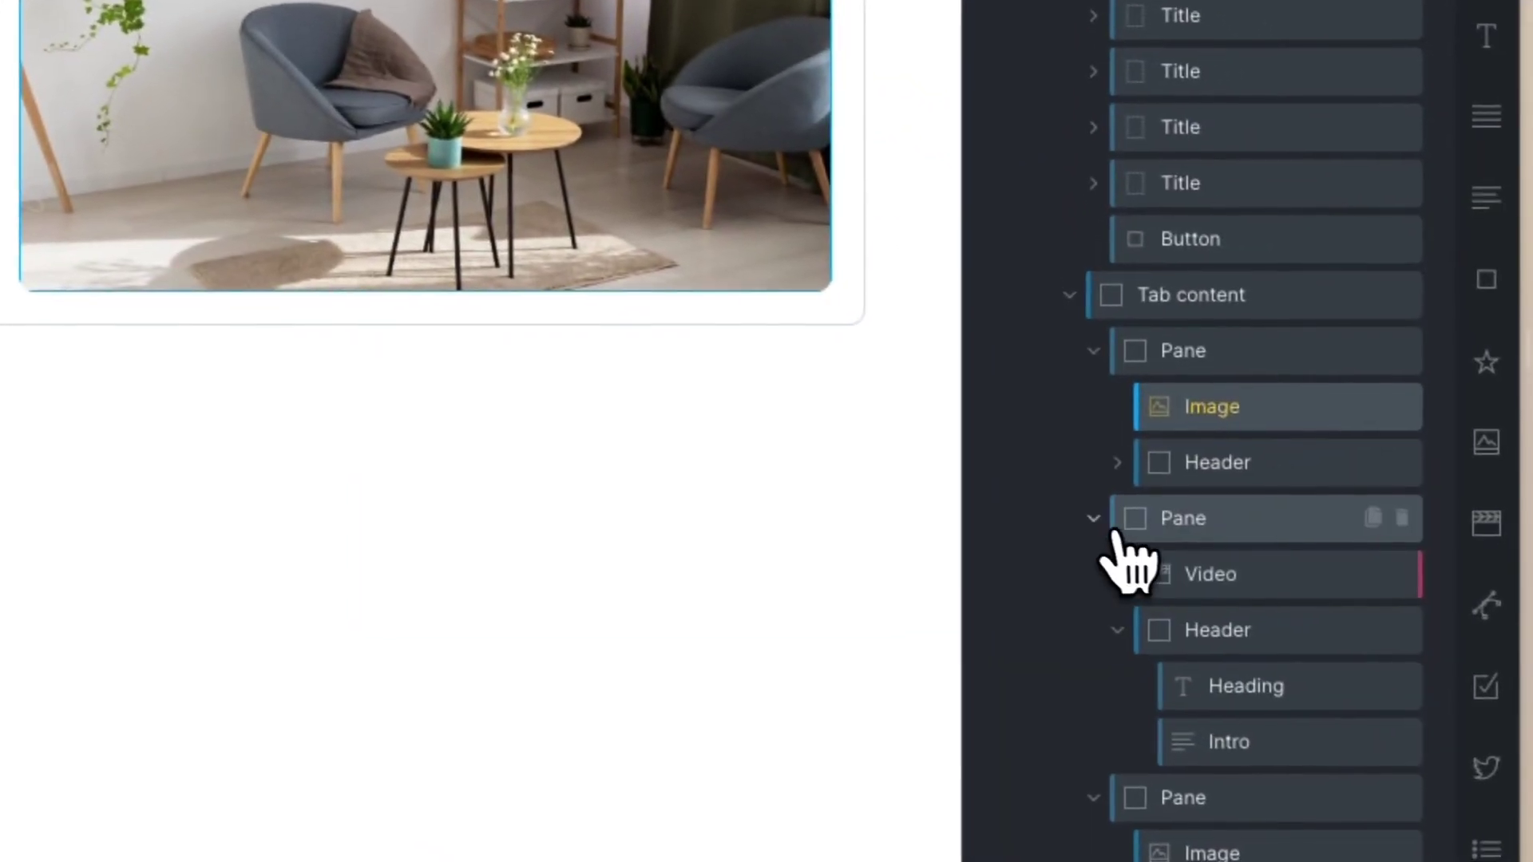
left_click(1493, 555)
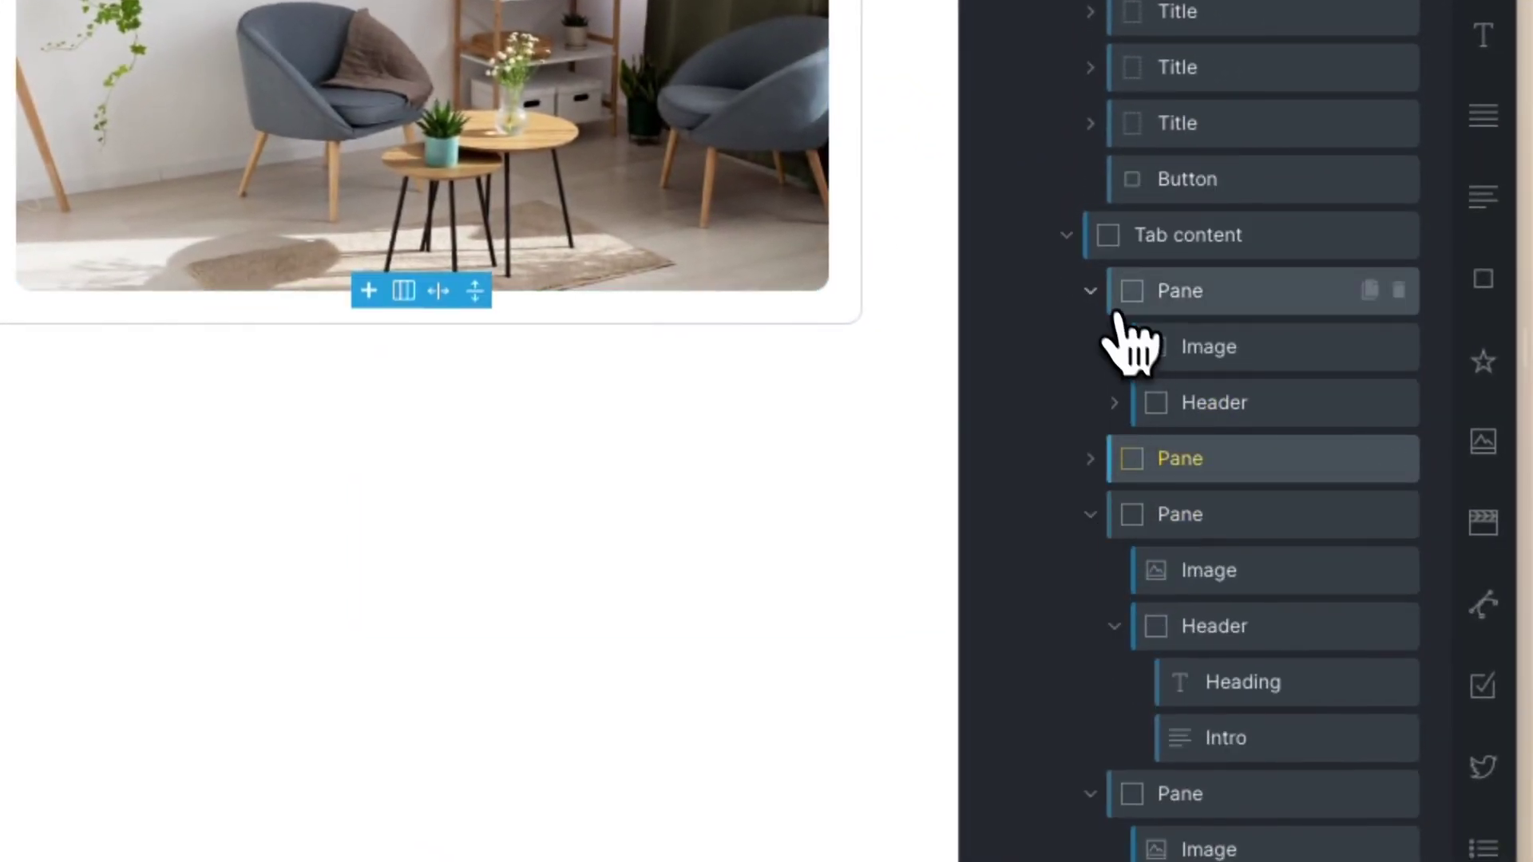
left_click(1090, 519)
left_click_drag(1092, 630, 1271, 318)
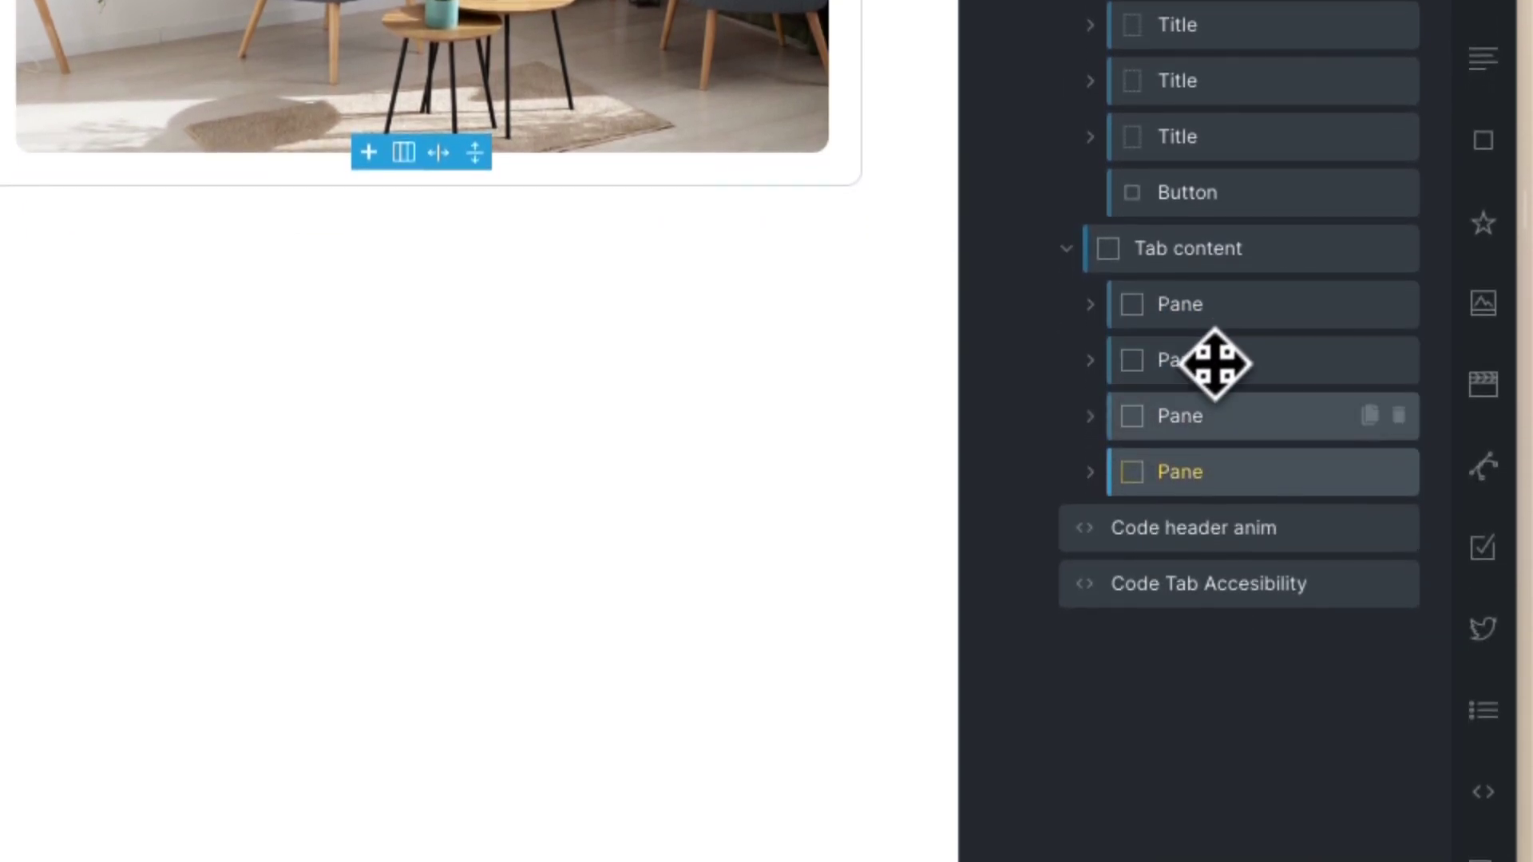
left_click(1090, 416)
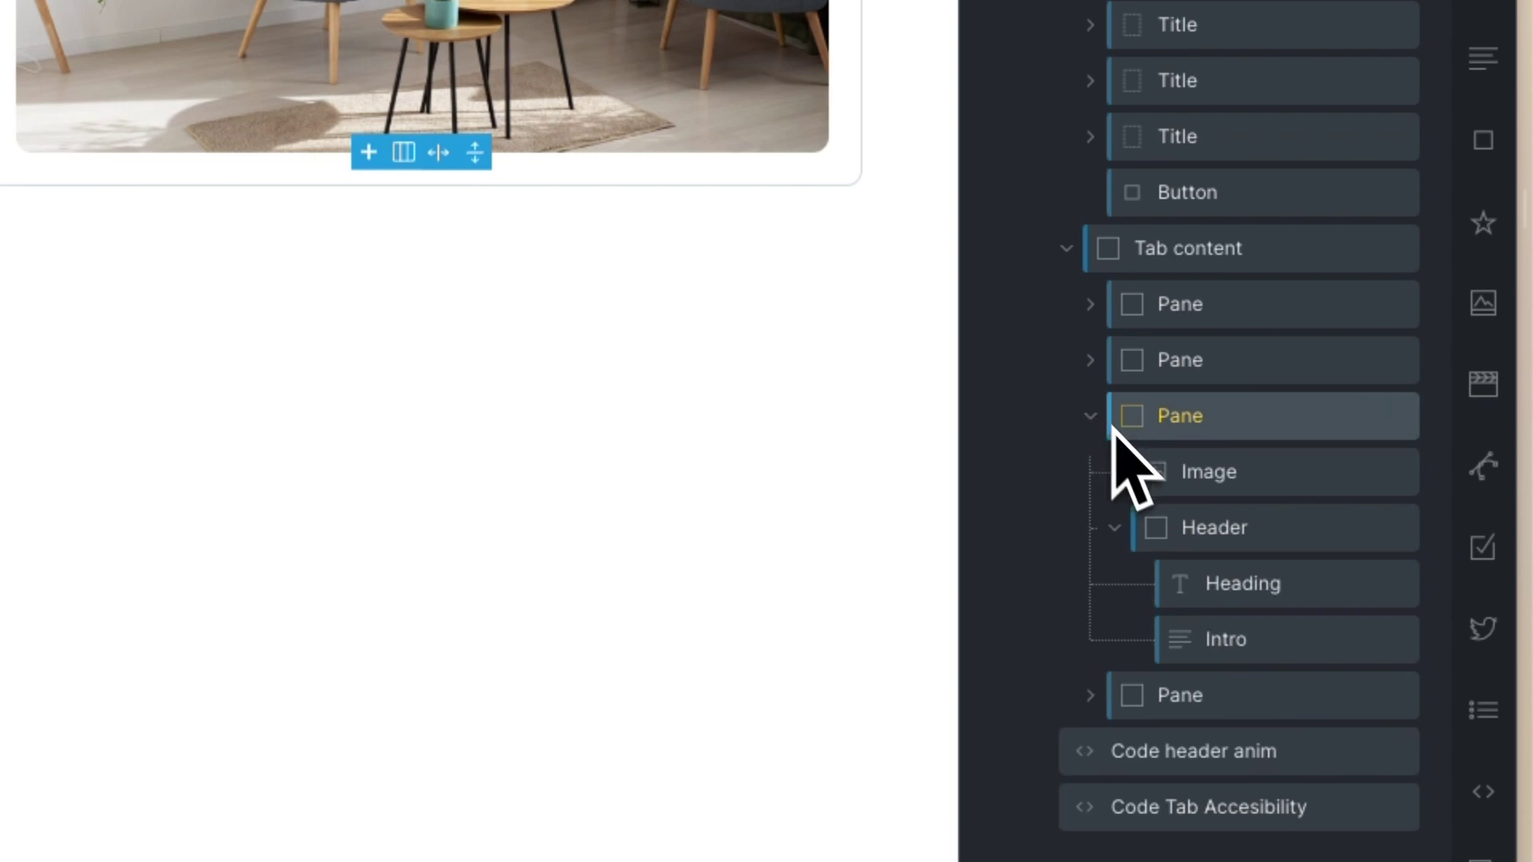
Expand the fourth and second Tab content panes and inspect the Video element in the second pane.
left_click(1092, 696)
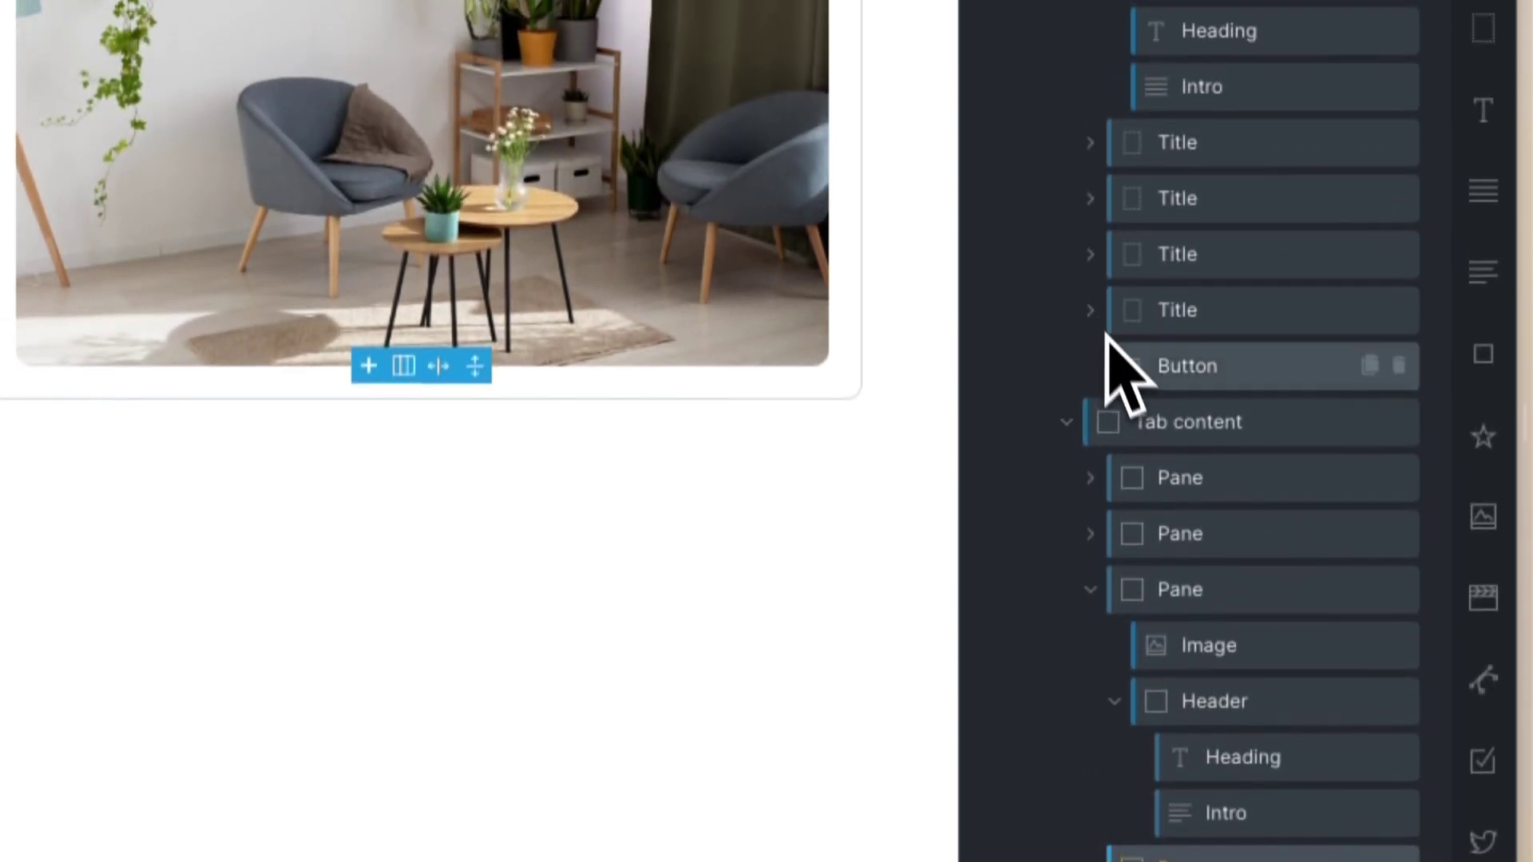
scroll(1094, 400, "up", 1)
scroll(1118, 415, "down", 1)
left_click(1091, 547)
scroll(1102, 559, "down", 2)
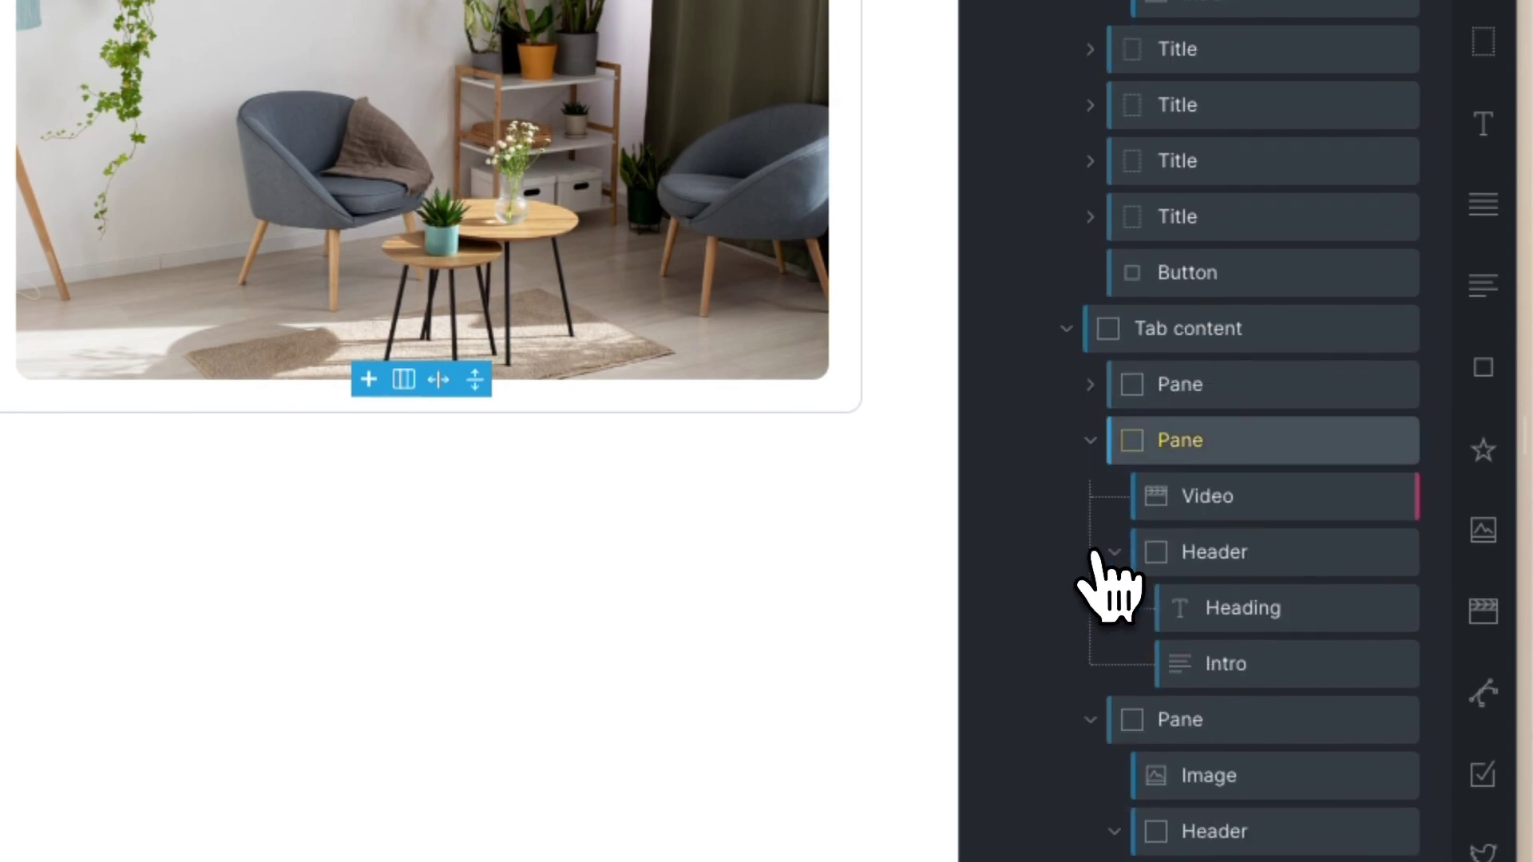
left_click(1199, 443)
scroll(1199, 445, "up", 1)
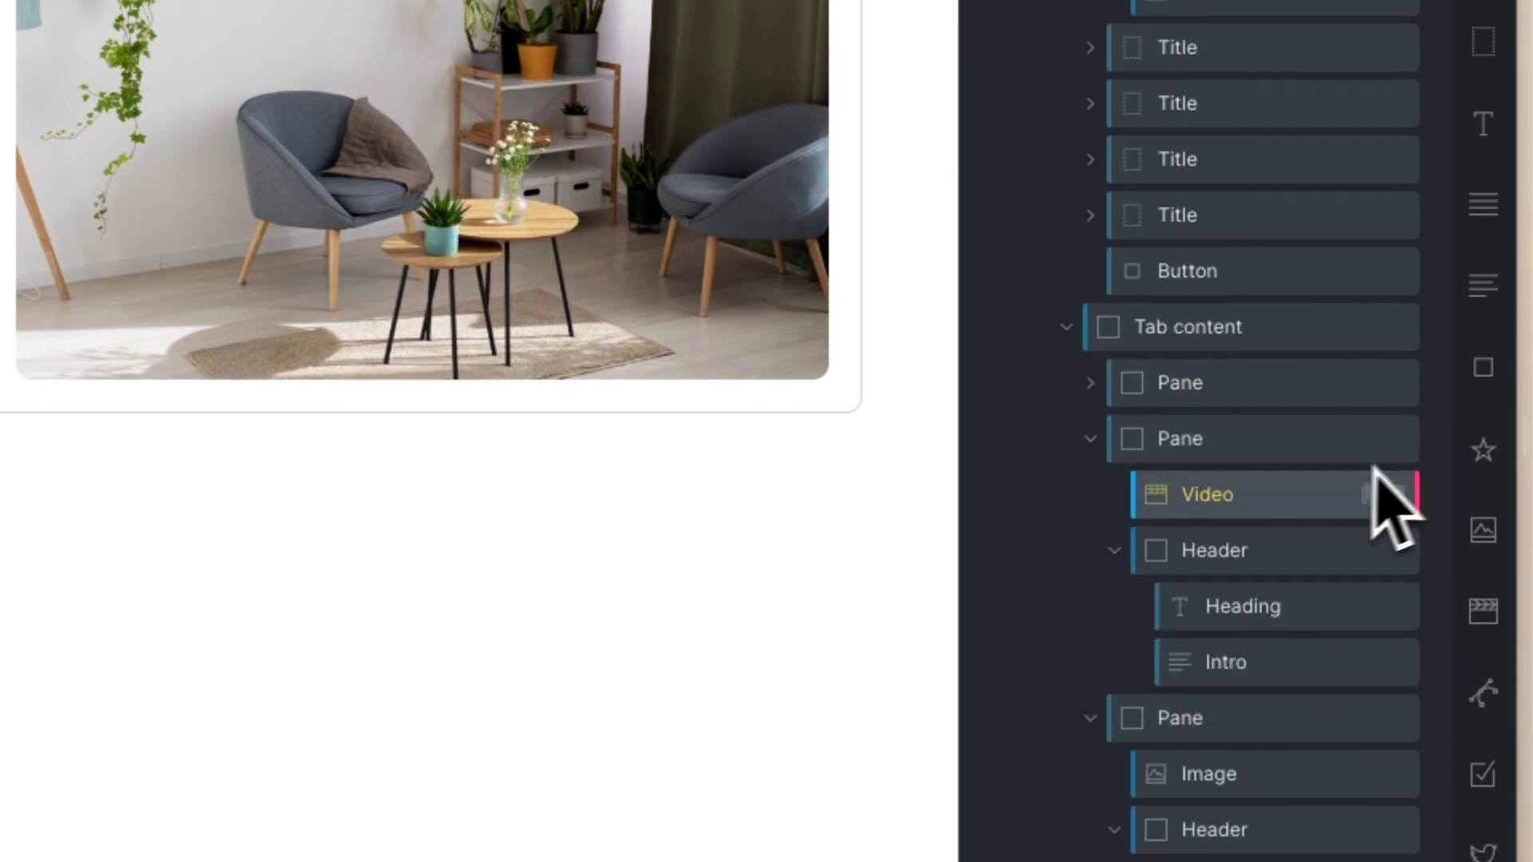
Collapse the open panes, expand the first pane, and compare its Header with the Header in the Tab menu.
left_click(1090, 438)
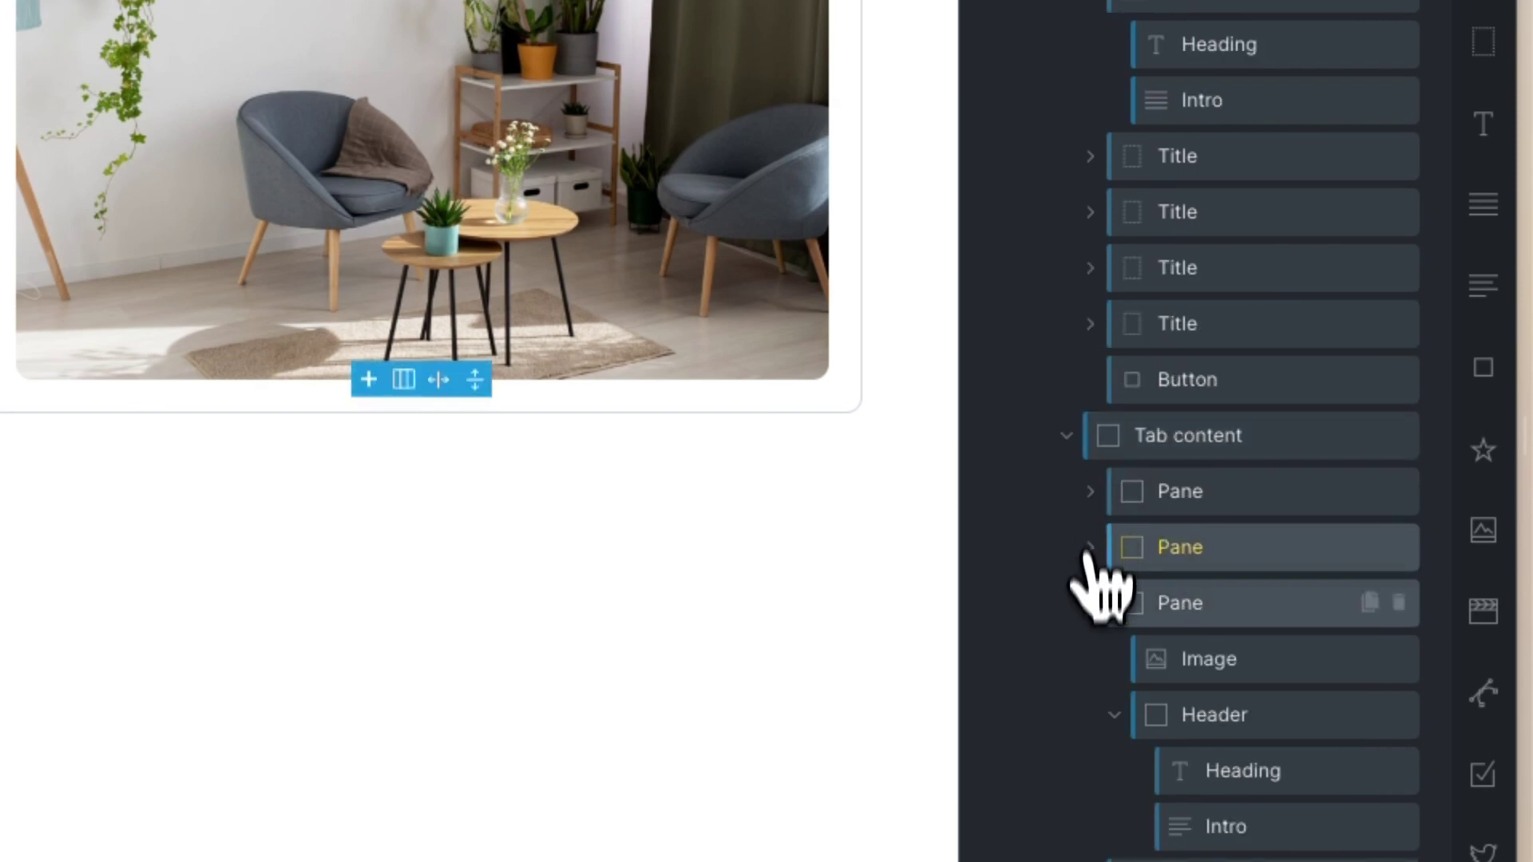
left_click_drag(1101, 708, 1230, 595)
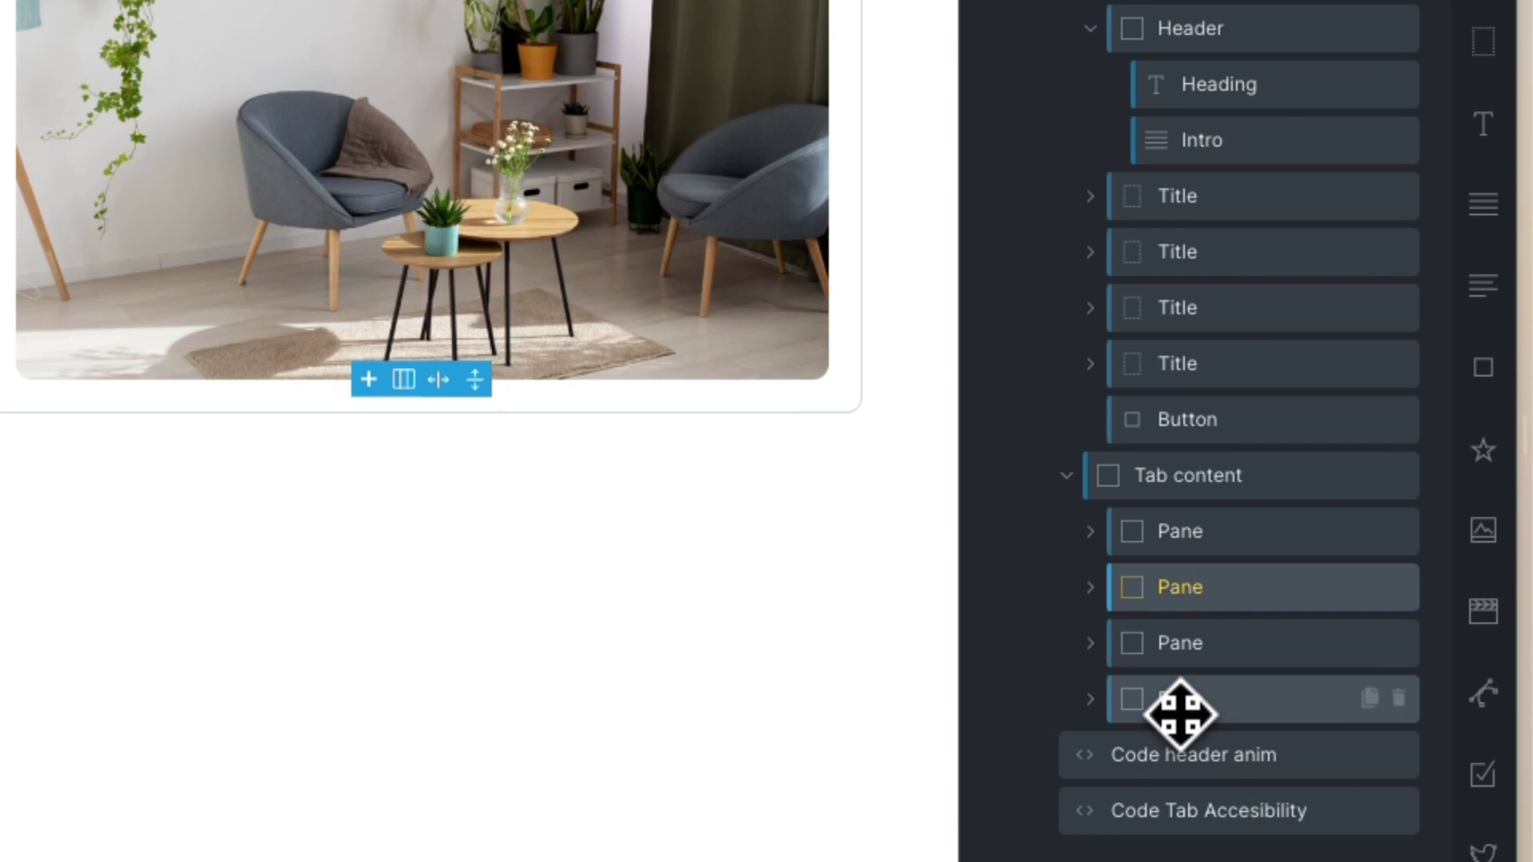
left_click(1197, 535)
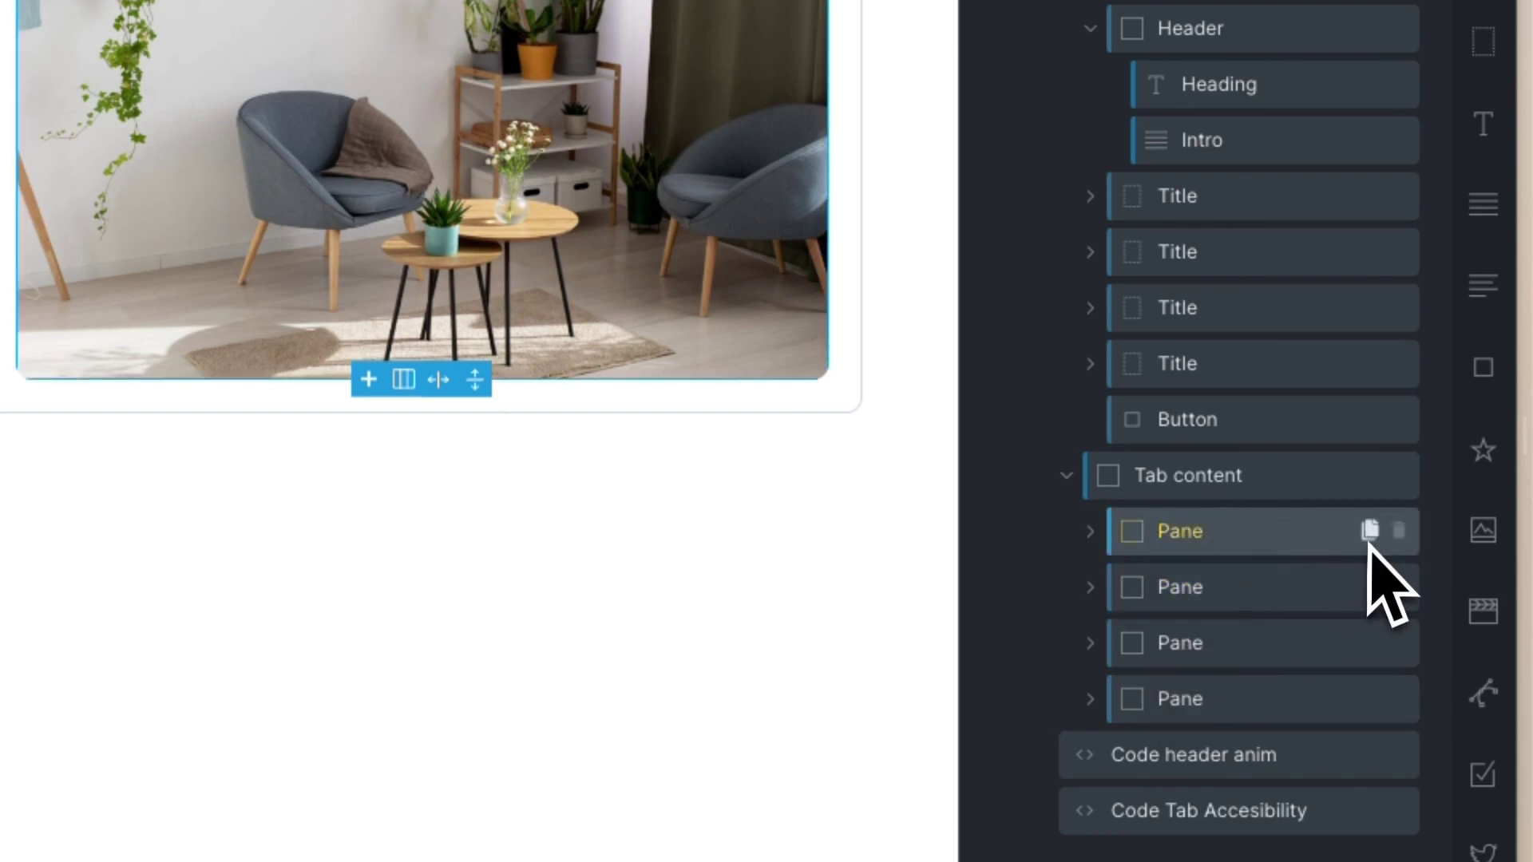
left_click(1091, 531)
left_click(1229, 656)
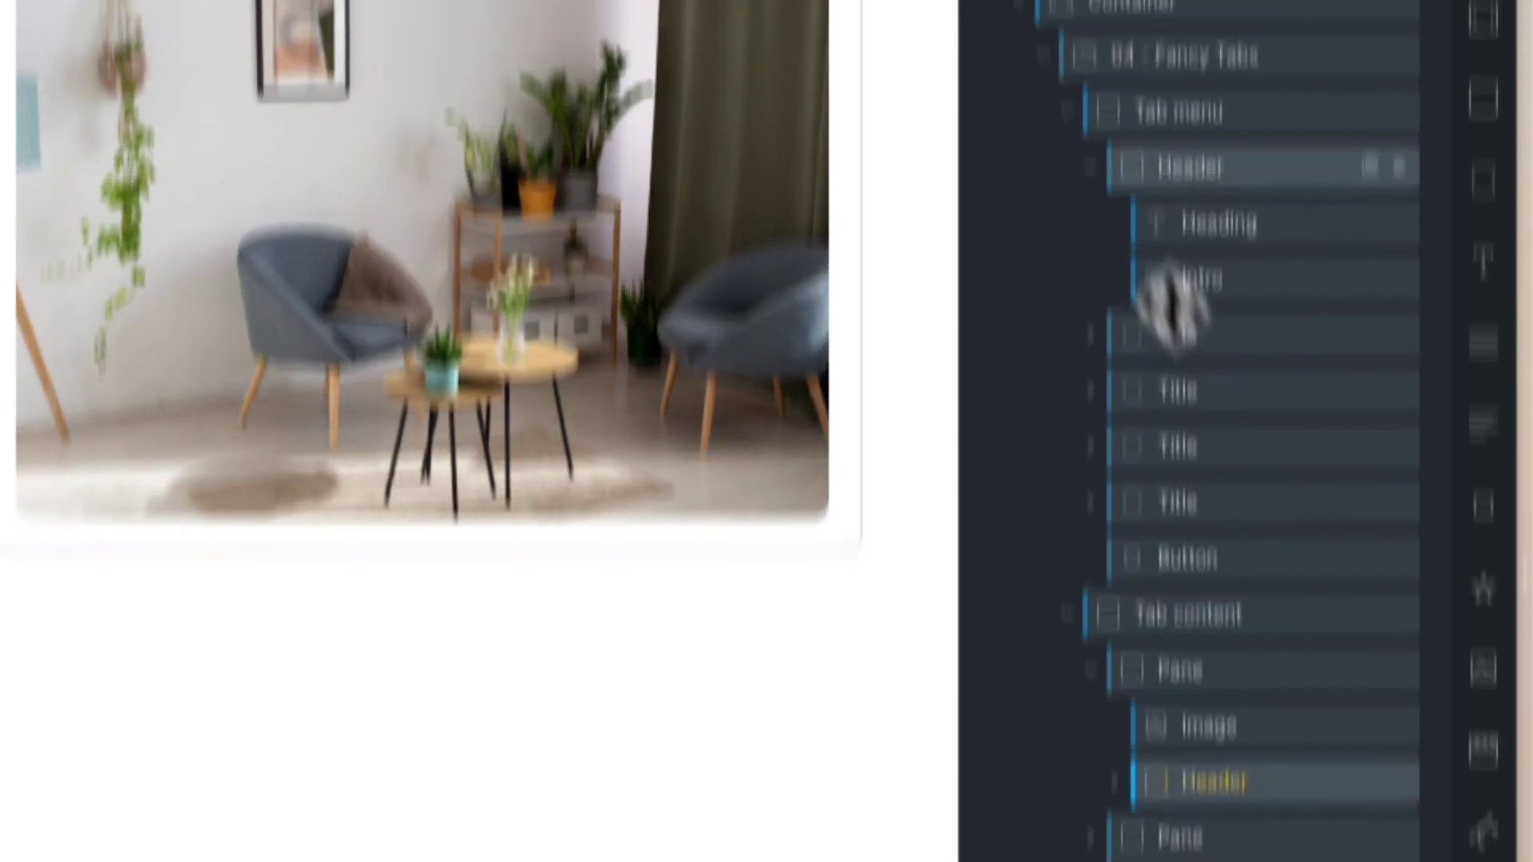
left_click(1150, 36)
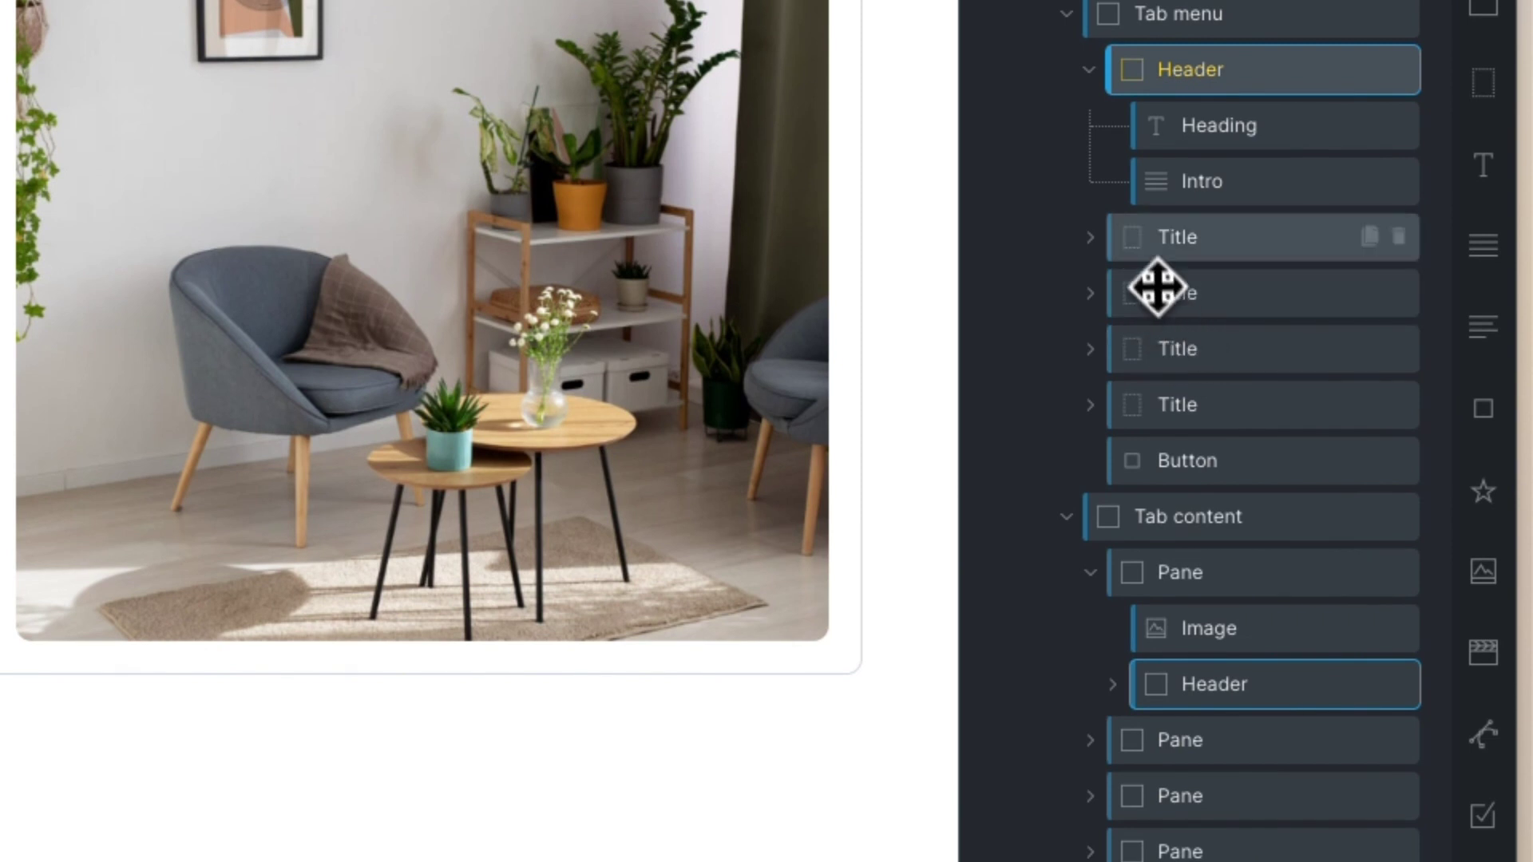
Expand the first two Titles in the Tab menu and inspect the text of the second Title's Featured element.
left_click(1113, 280)
left_click(1089, 239)
left_click(1195, 335)
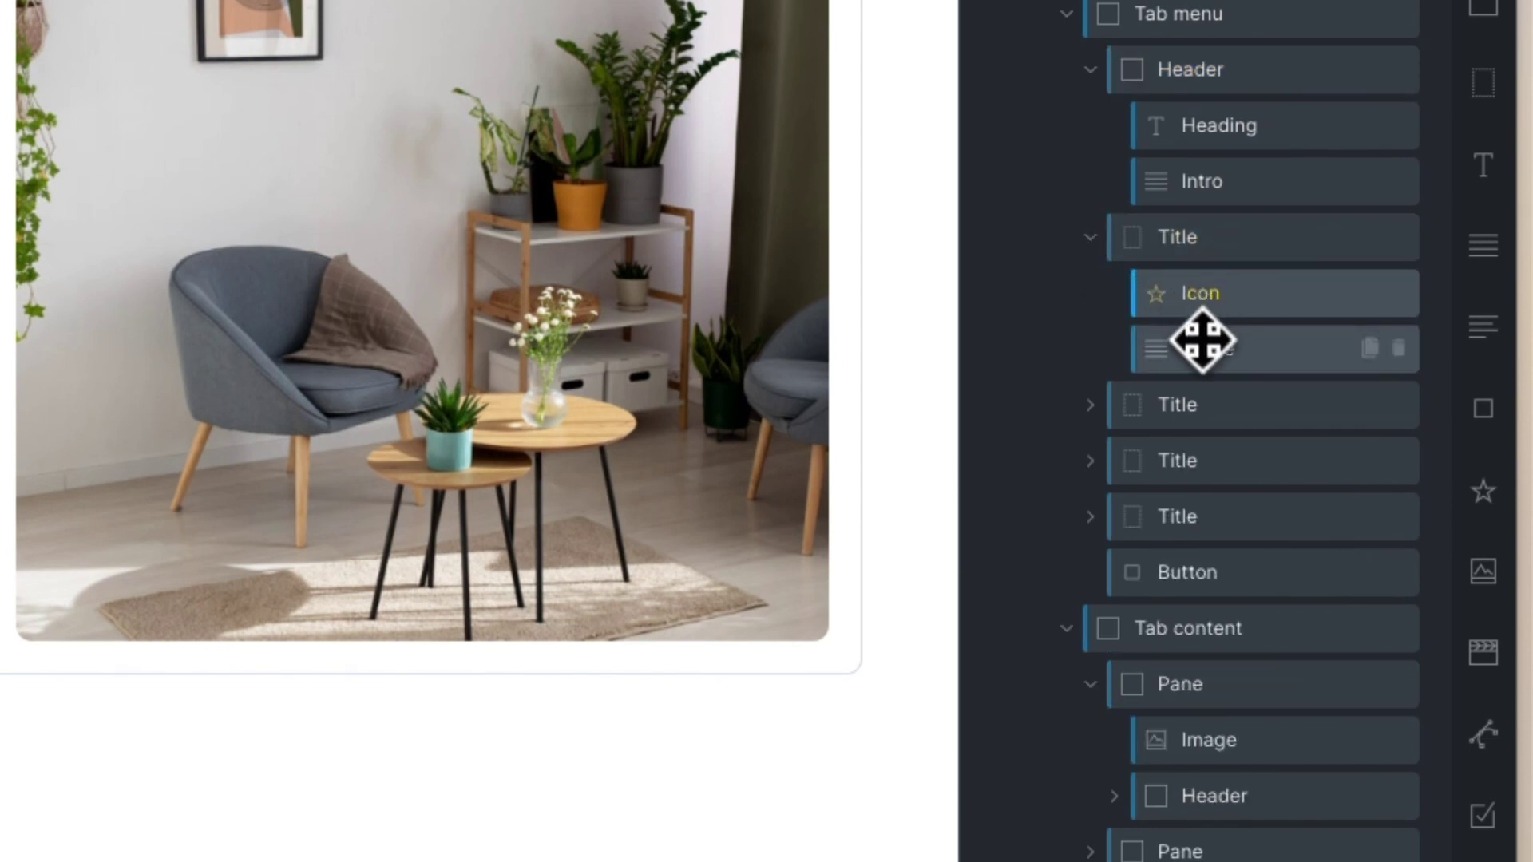
left_click(1142, 407)
left_click(1092, 406)
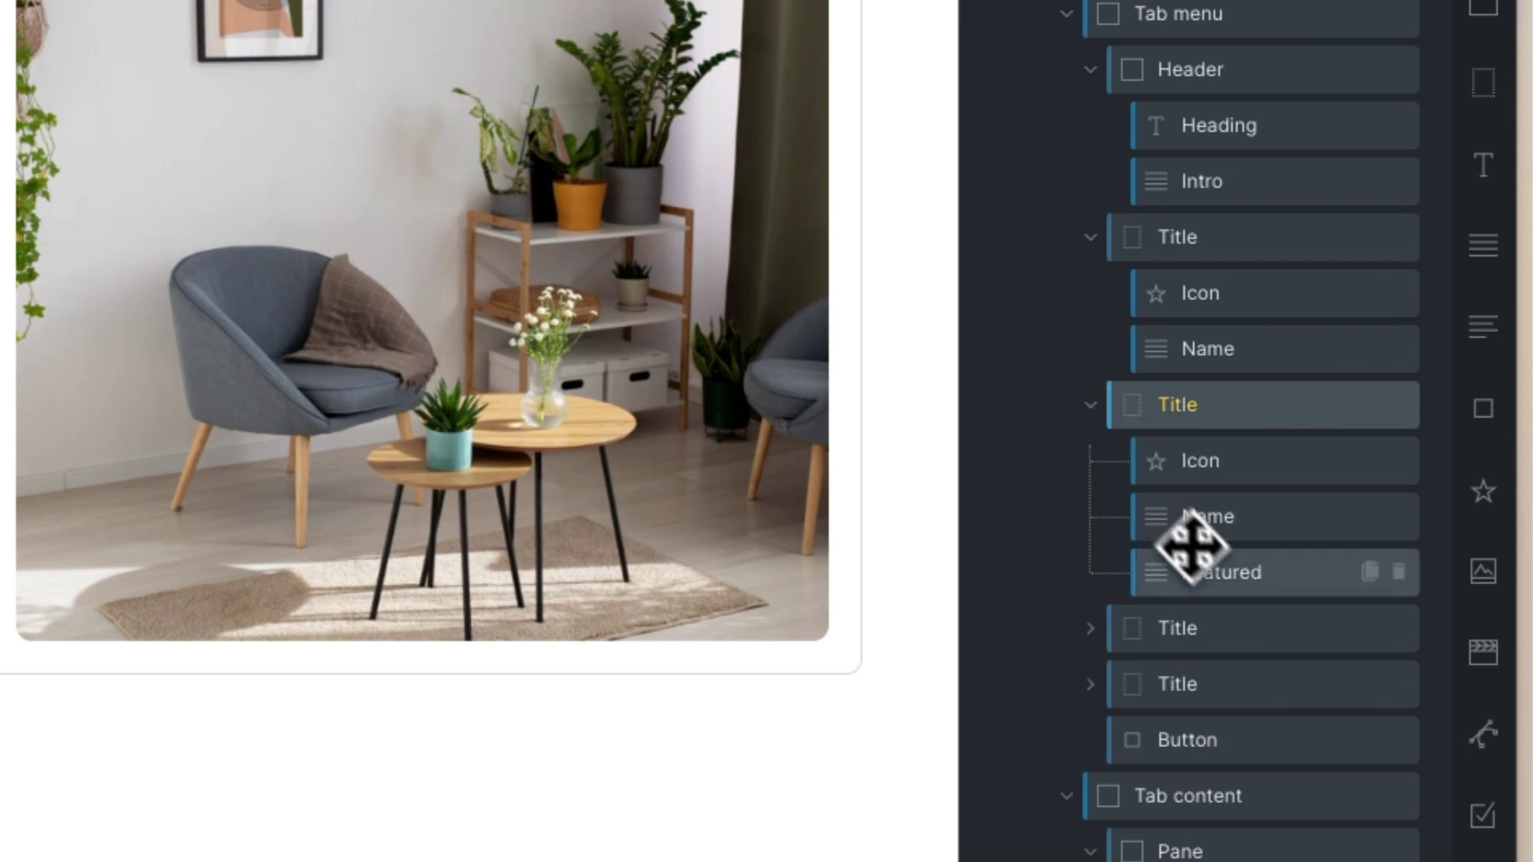
left_click(1221, 577)
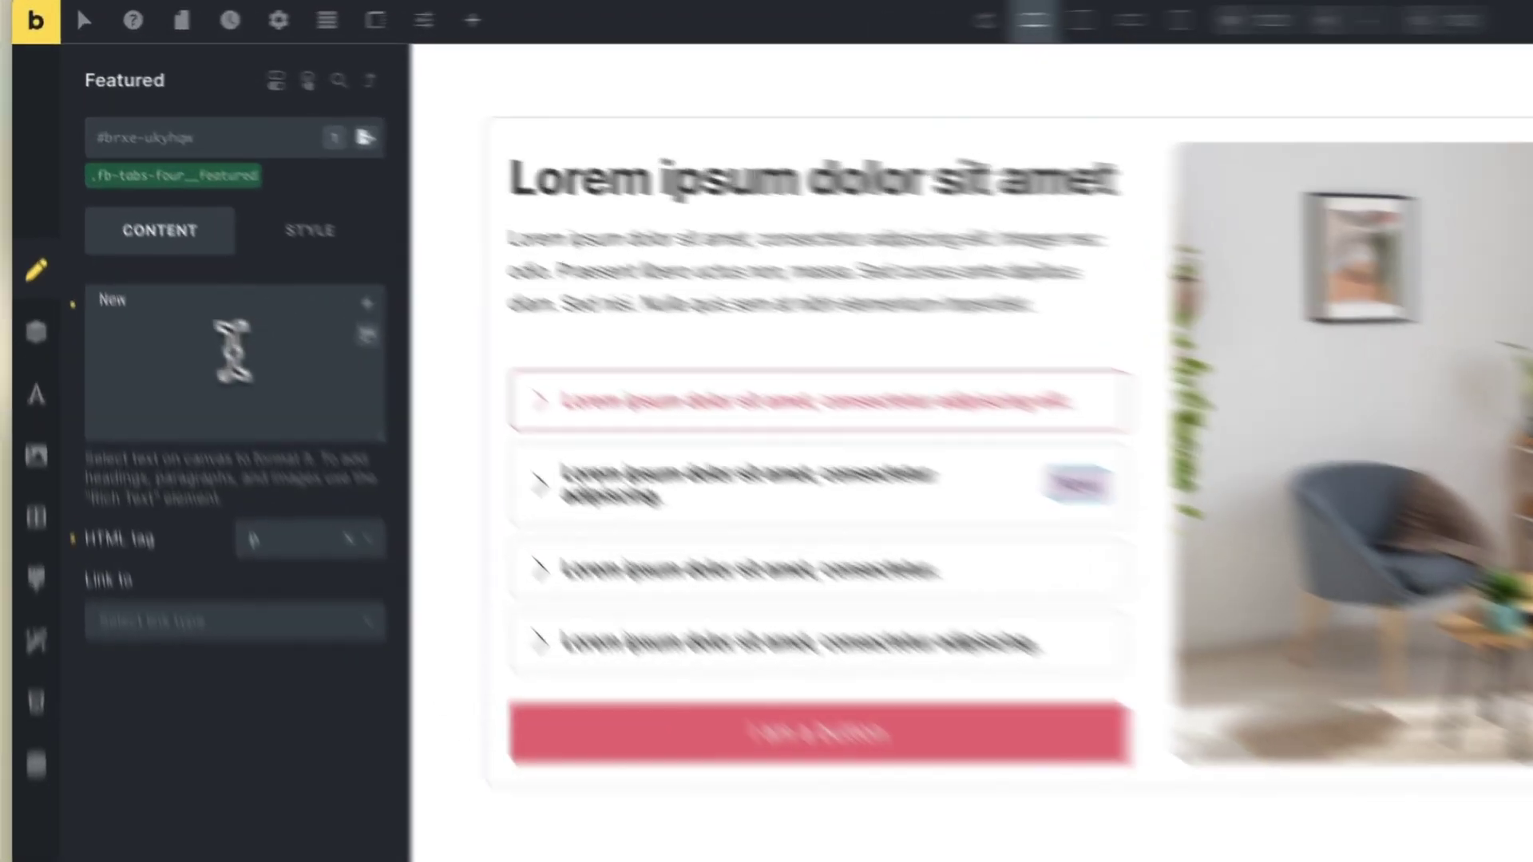
double_click(74, 208)
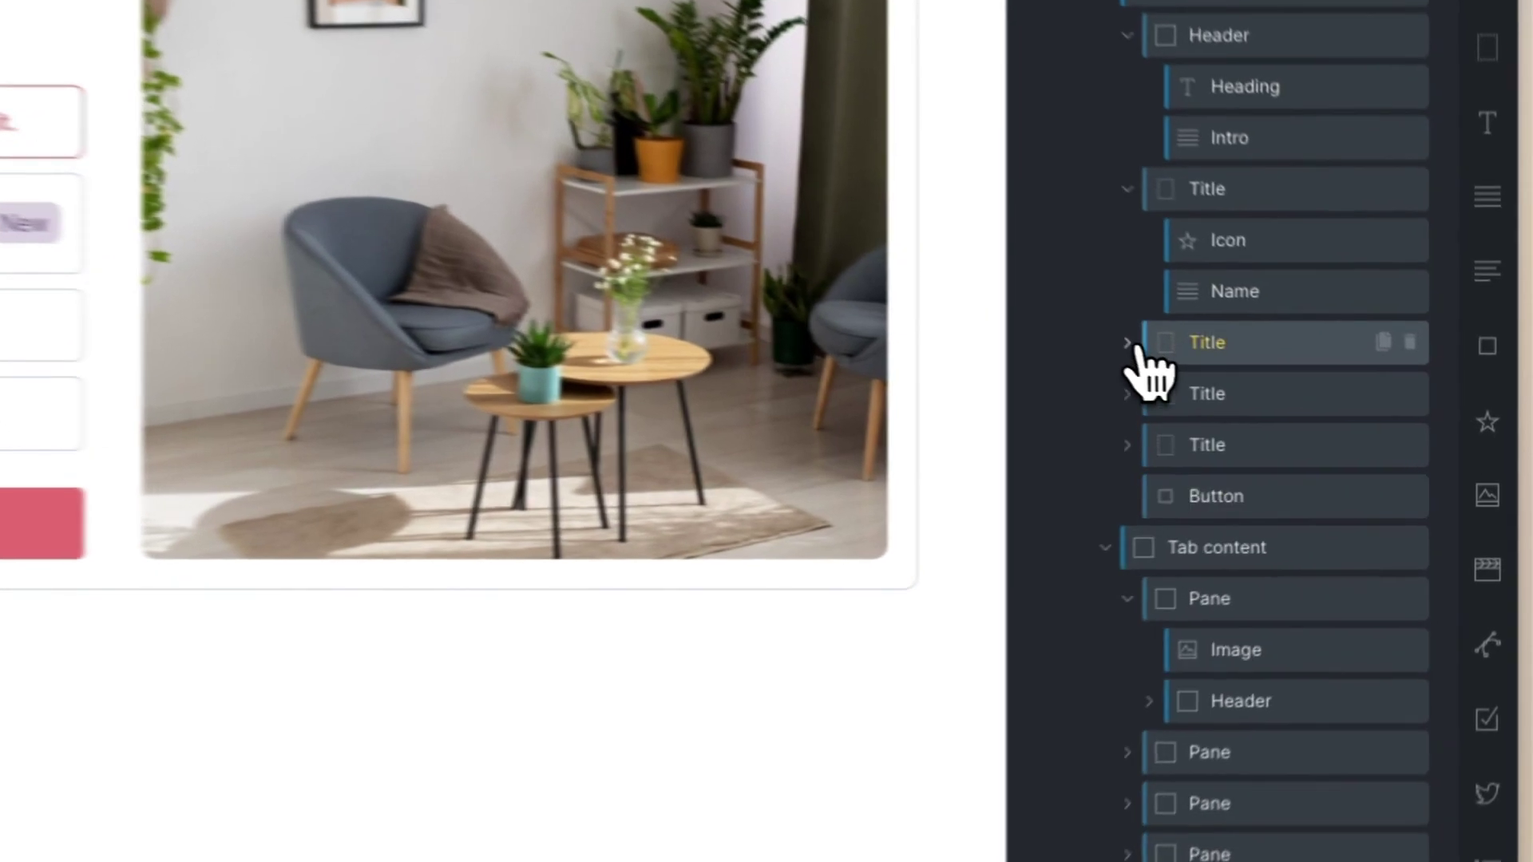
Collapse the Titles and Header in the Tab menu, and reopen the Tab content and Tab menu blocks to compare their items.
left_click(1349, 397)
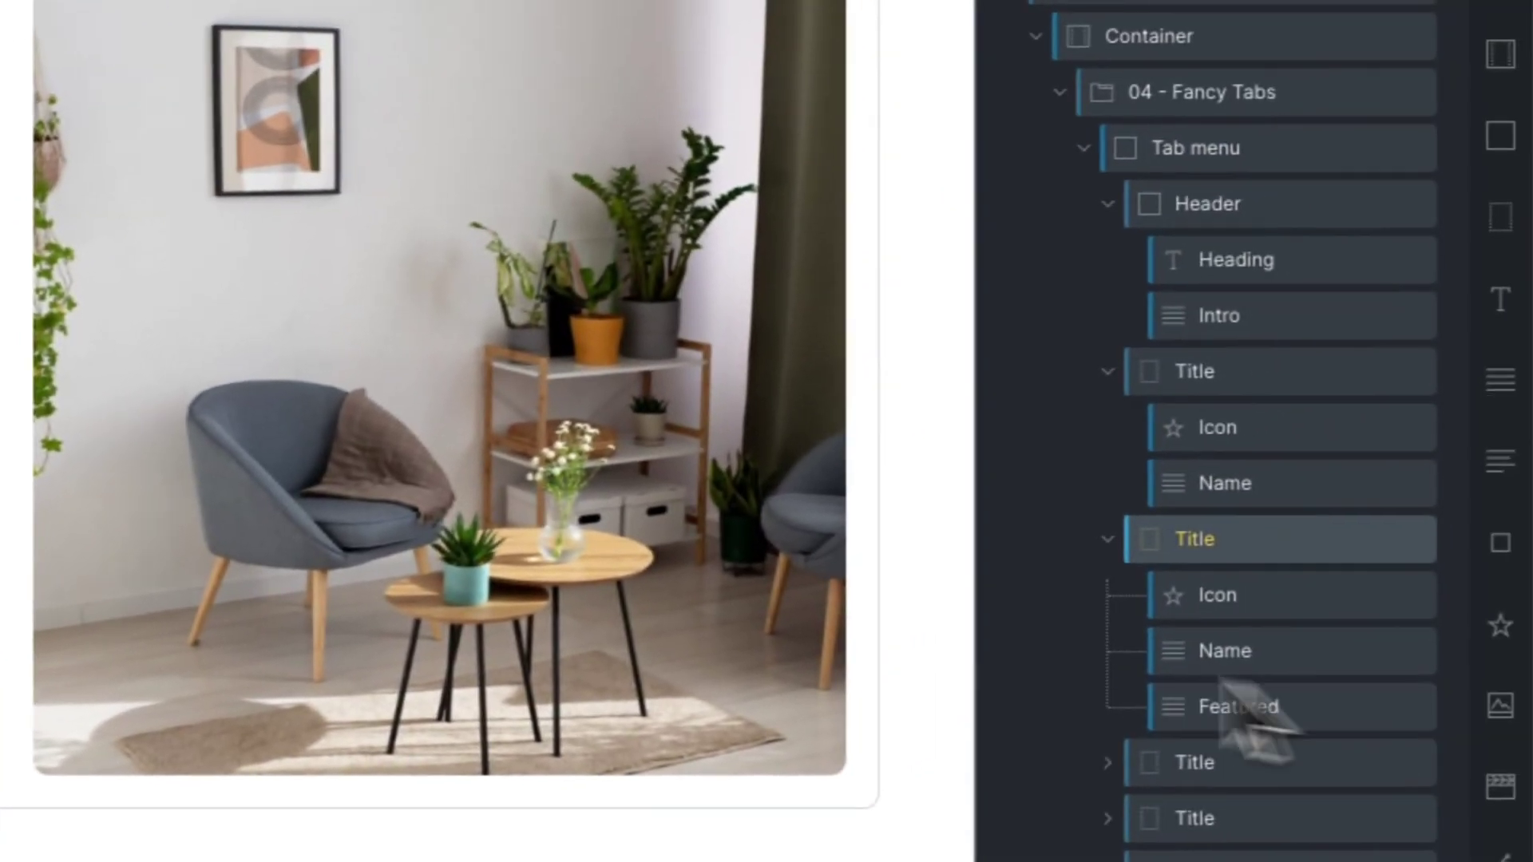
left_click(1300, 508)
left_click(1305, 356)
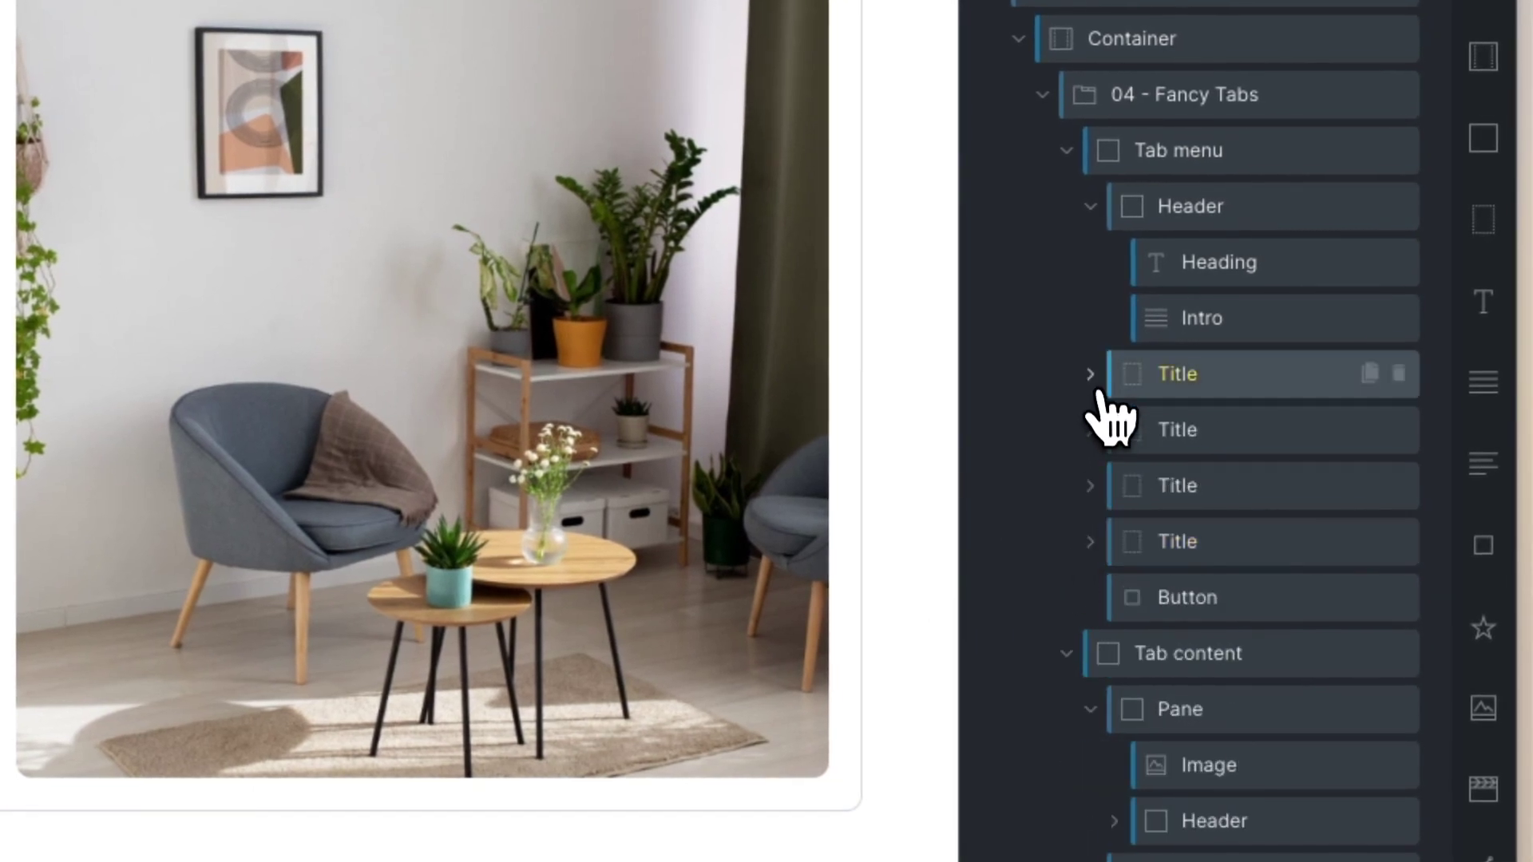
left_click(1090, 206)
left_click(1066, 150)
left_click(1068, 207)
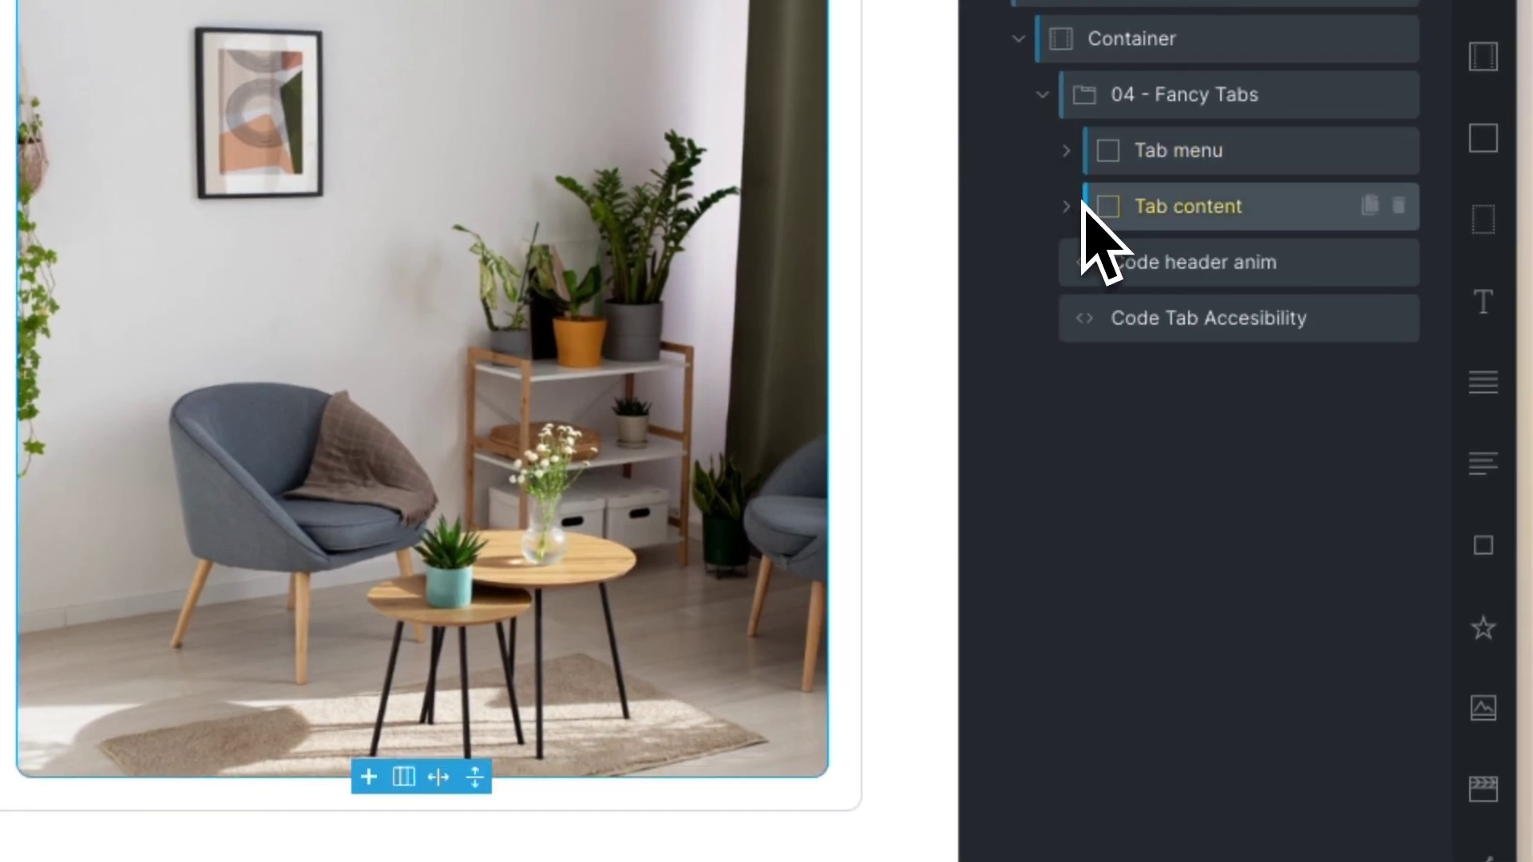
left_click(1067, 208)
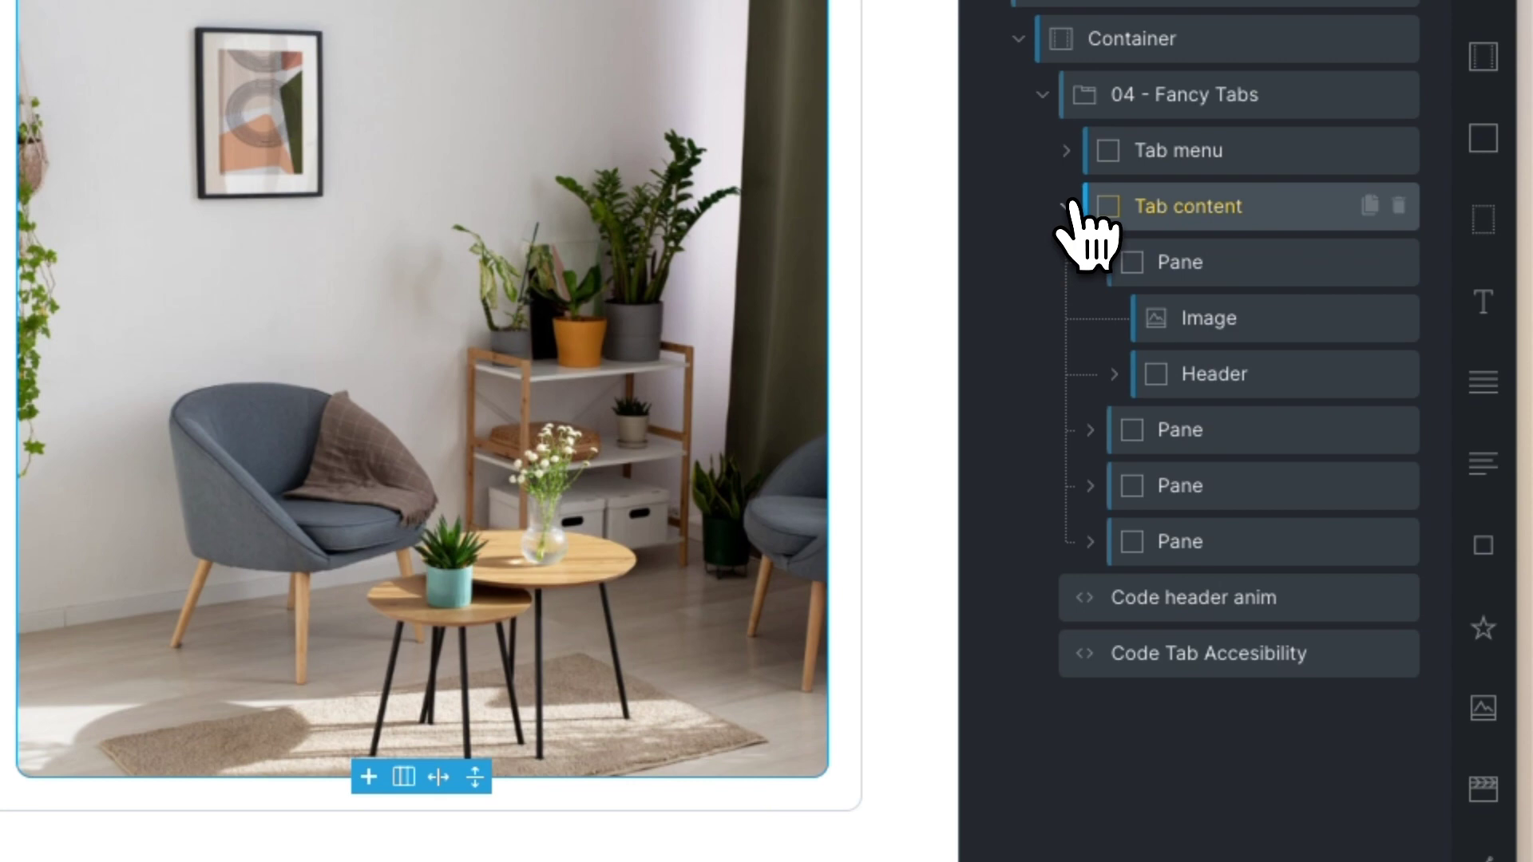
left_click(1066, 151)
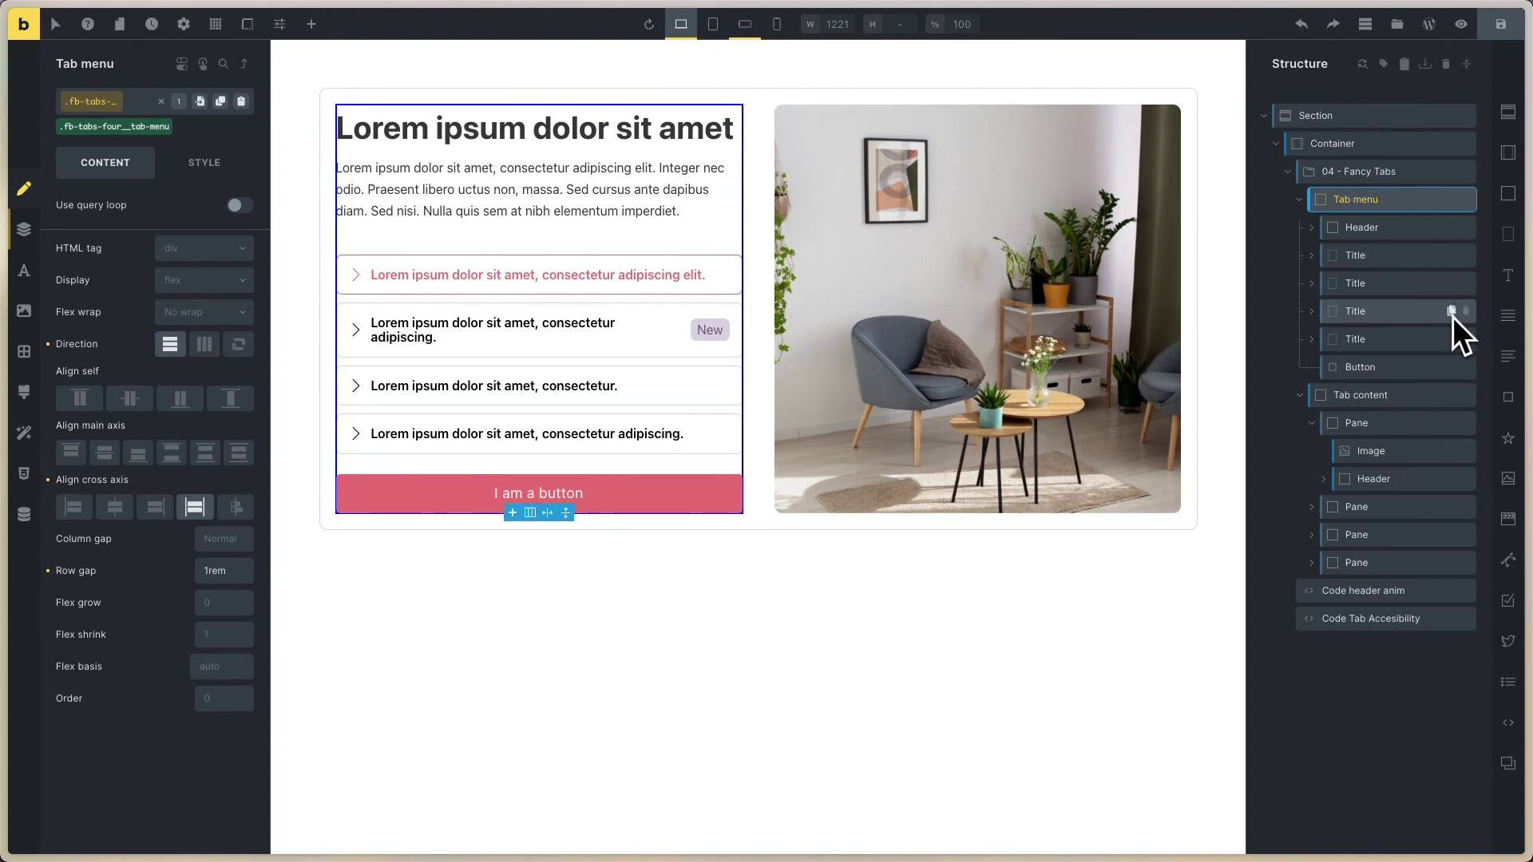
Delete the second, third and fourth Titles from the Tab menu, keeping only the first.
left_click_drag(1450, 317, 1426, 302)
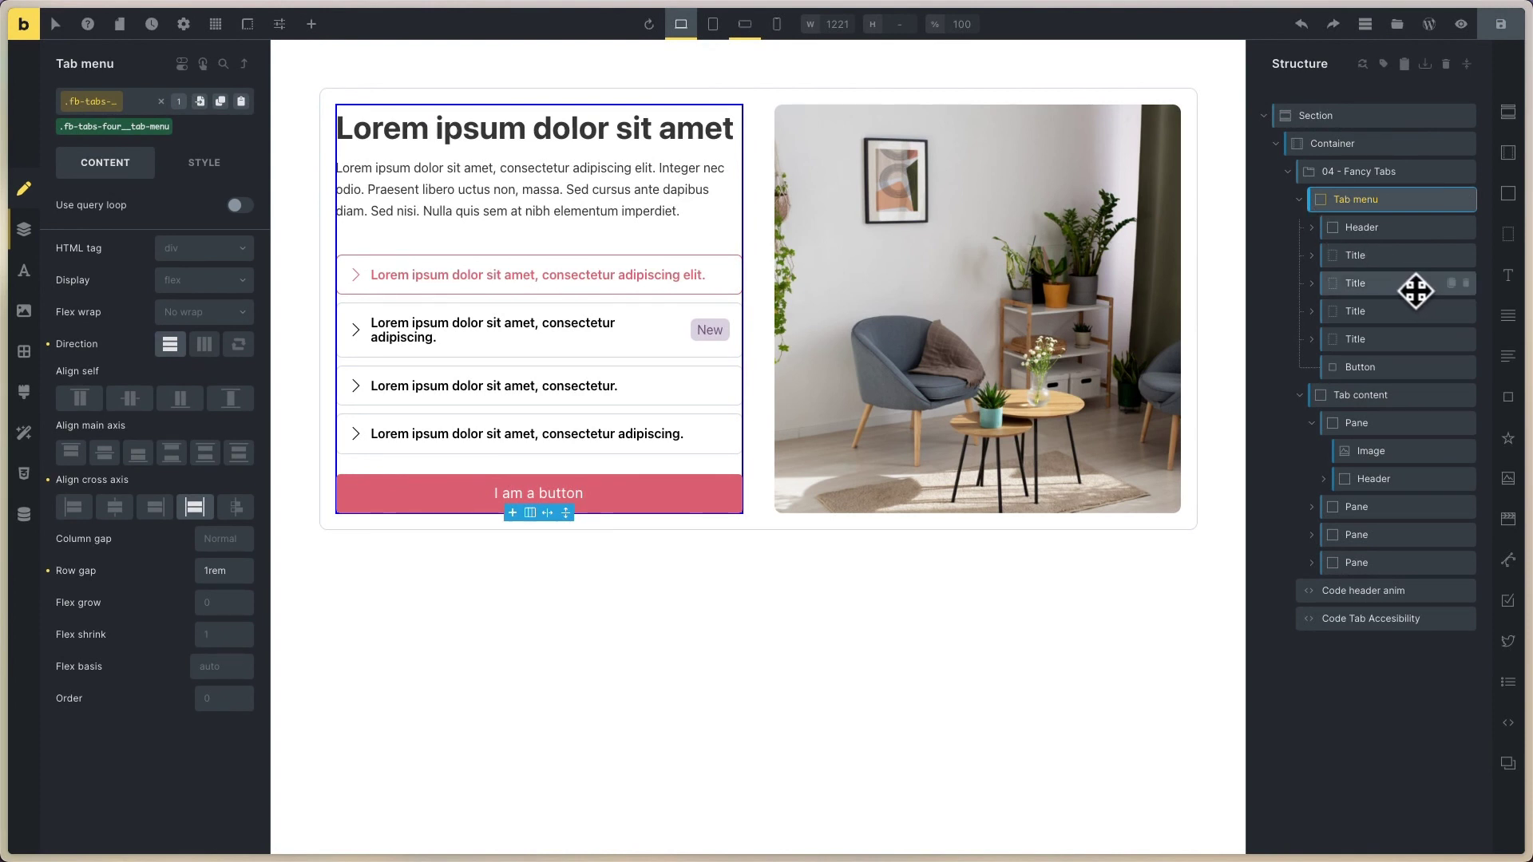
left_click_drag(1397, 292, 1361, 262)
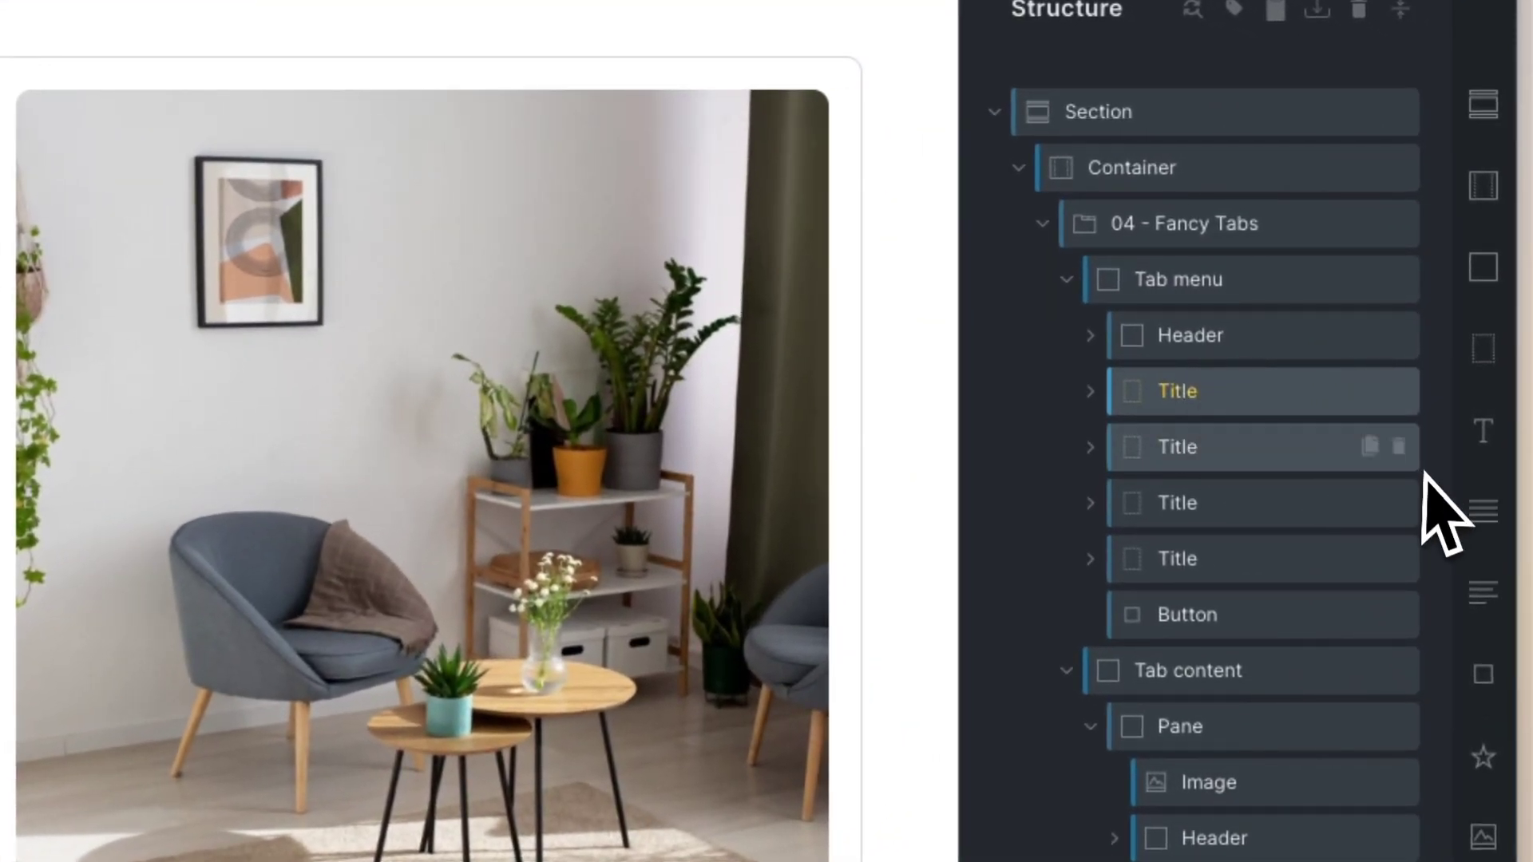
left_click(1397, 446)
left_click(1398, 446)
left_click(1398, 446)
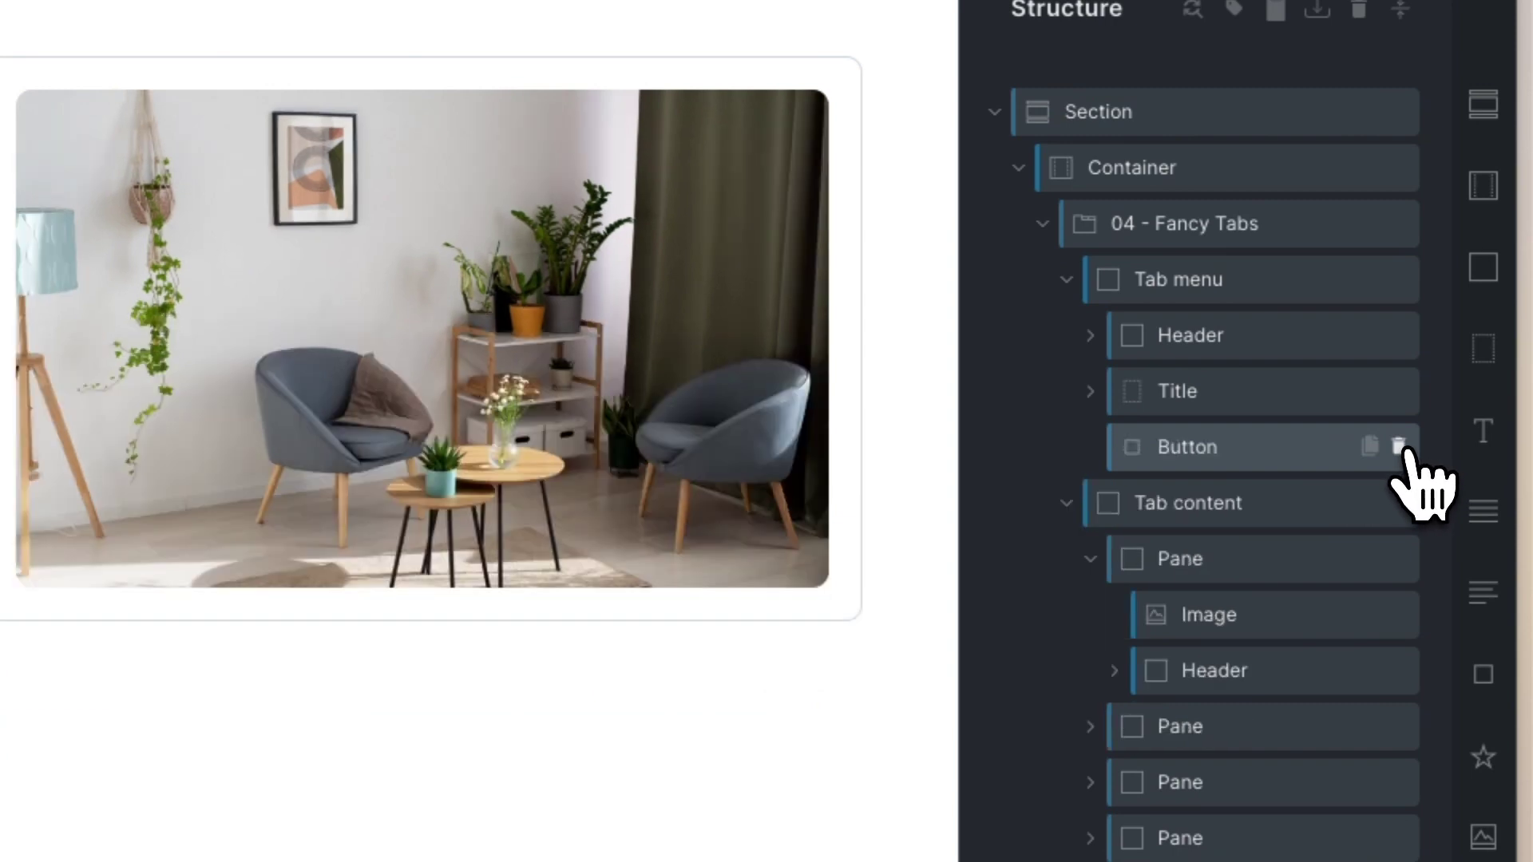
Enable the query loop on the remaining Title and set its posts per page to 4.
left_click(1141, 393)
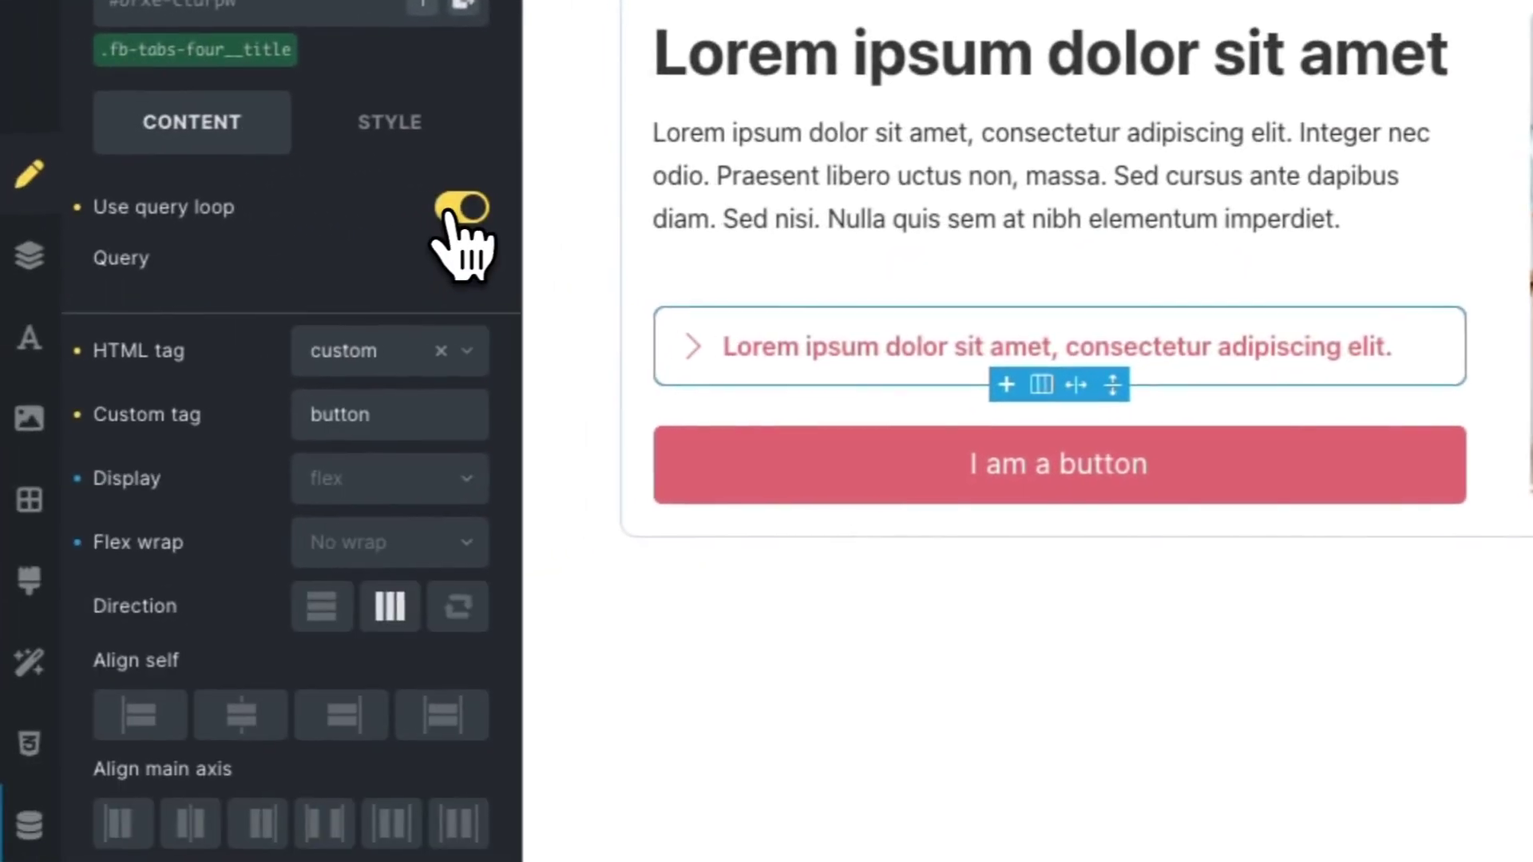
left_click(482, 256)
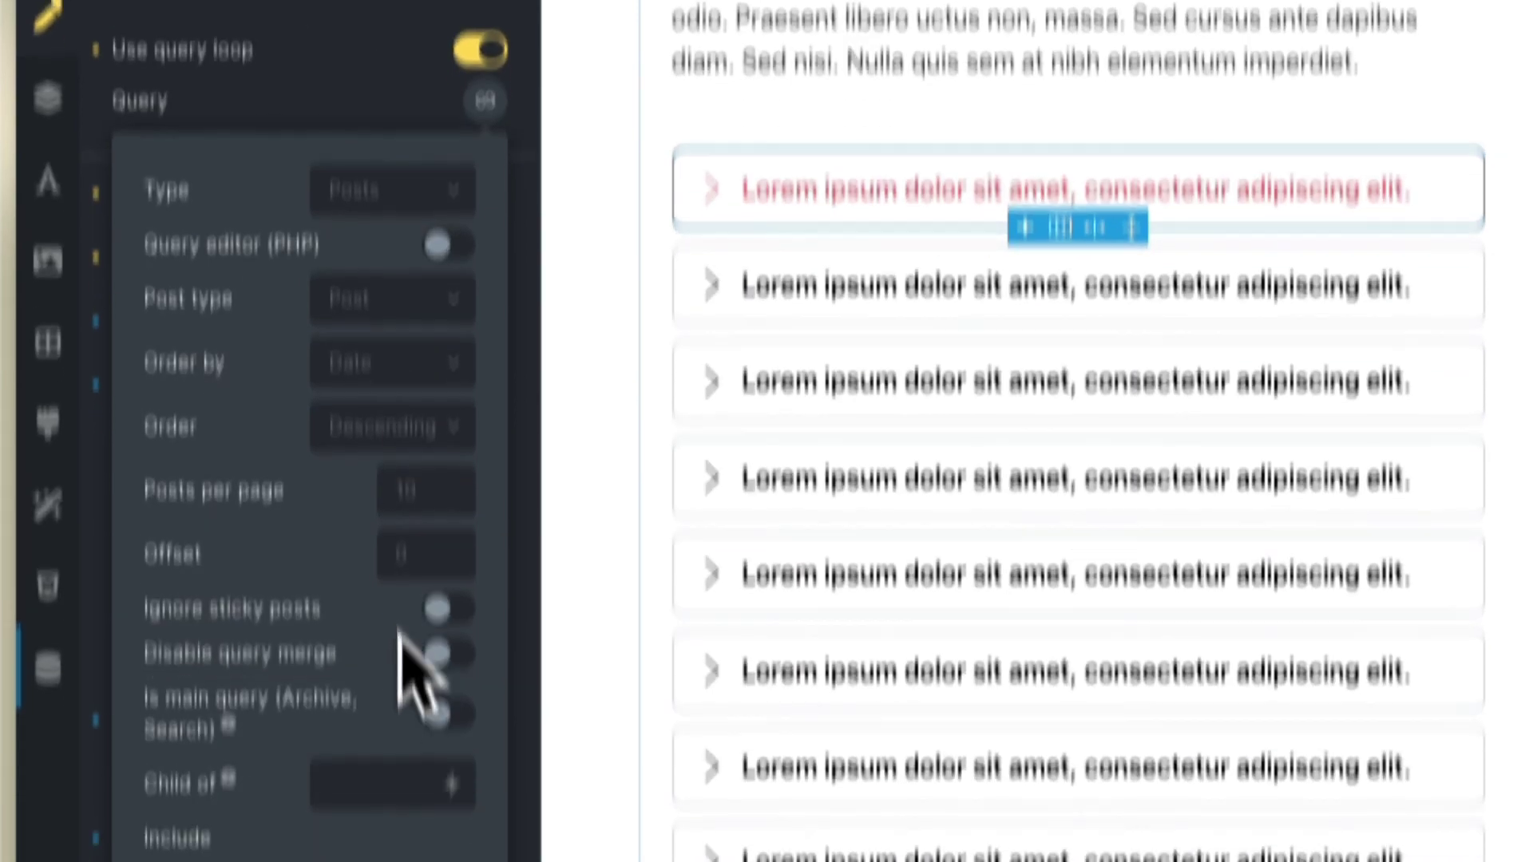
left_click(423, 648)
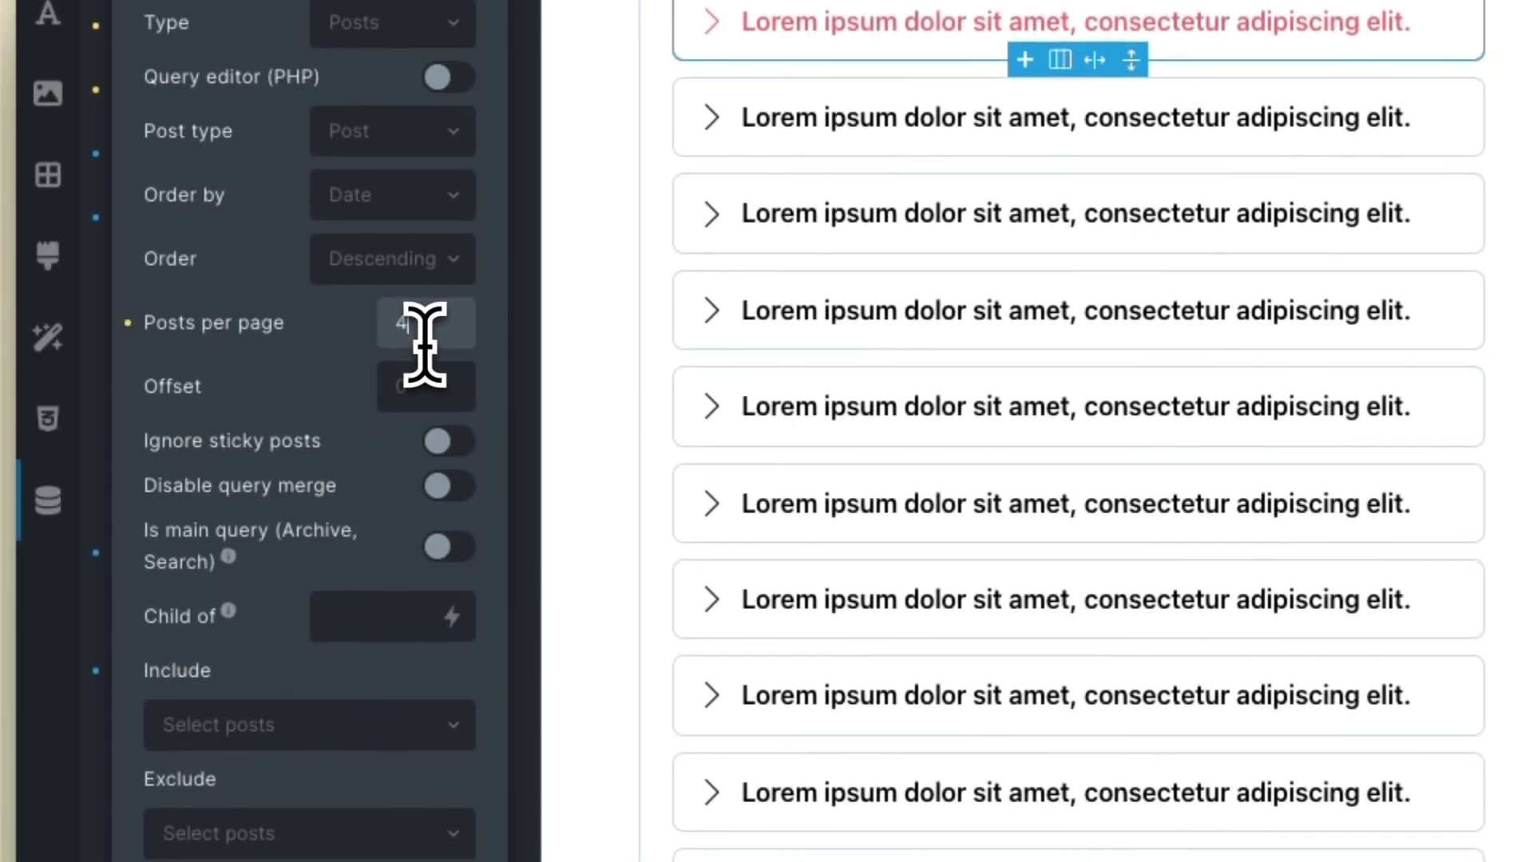
type("4")
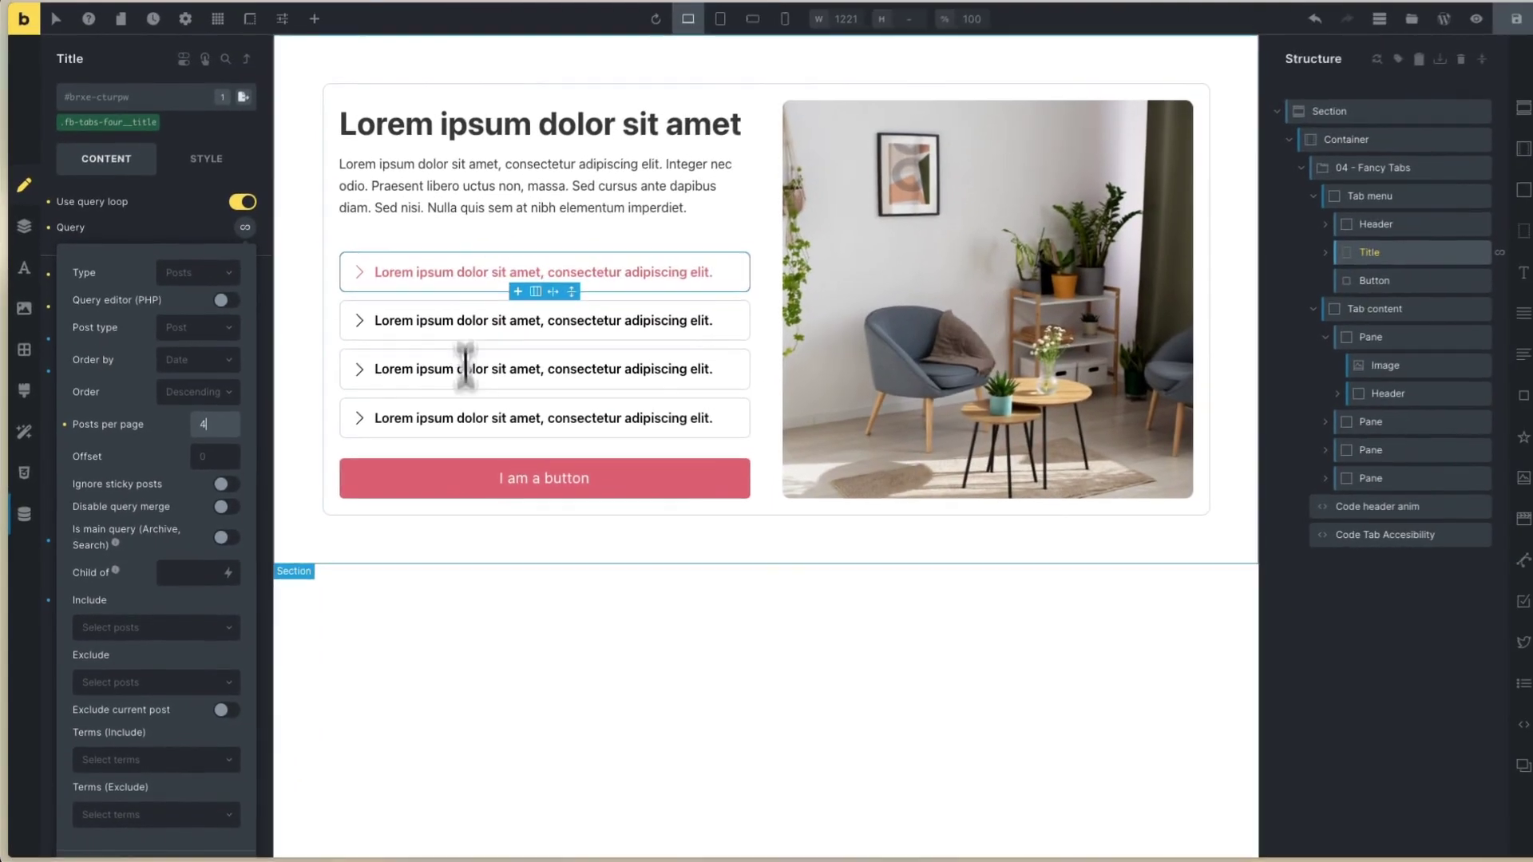
Replace the text of the looped Title's Name element with the dynamic post title, {post_title}.
left_click(1317, 257)
left_click_drag(1325, 279, 1359, 313)
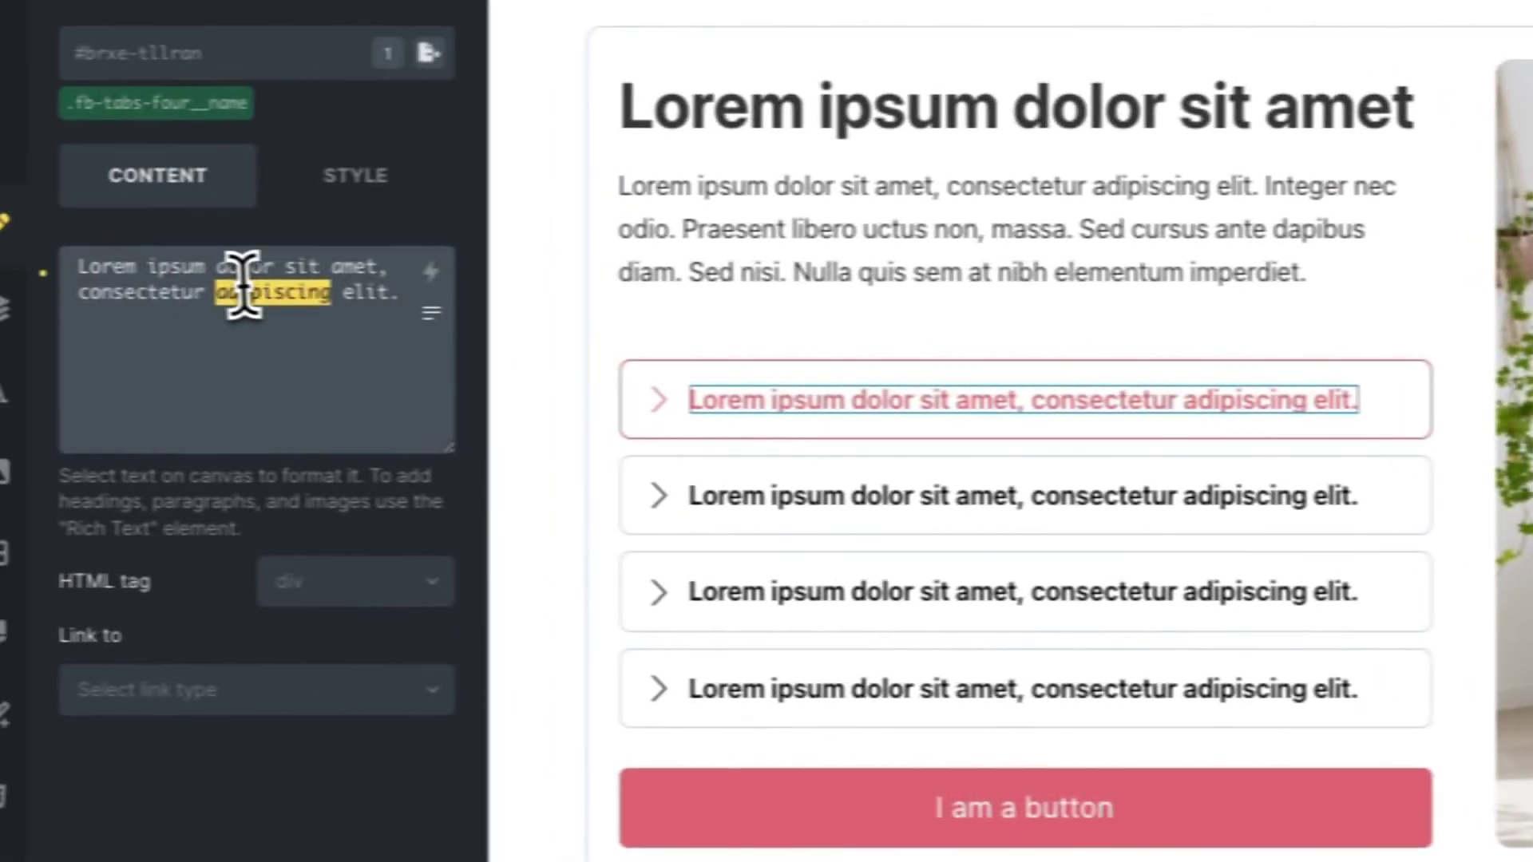
key("ctrl+a")
key("BackSpace")
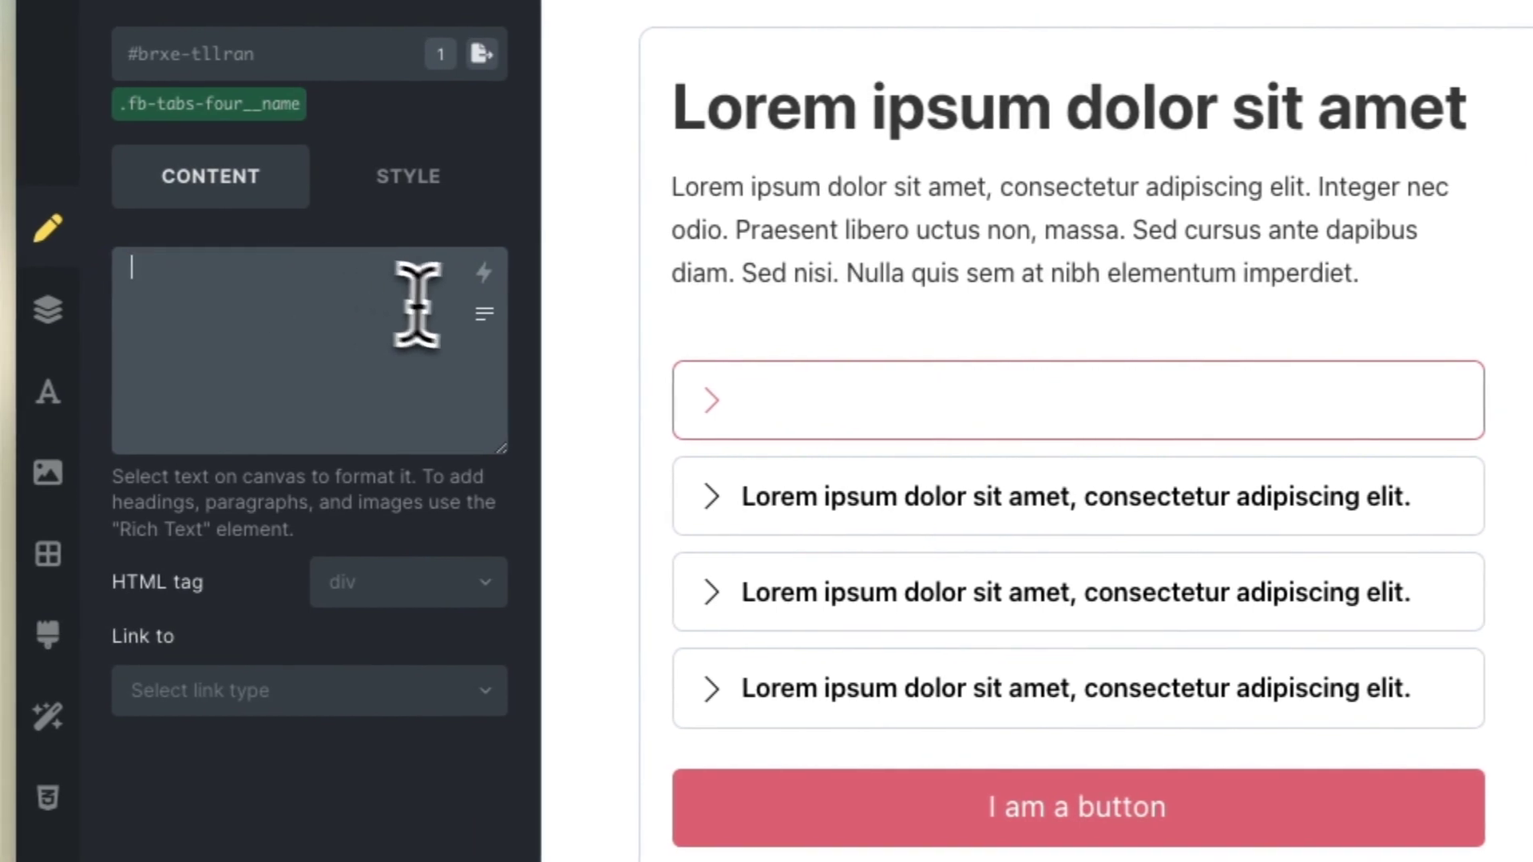
left_click(484, 273)
left_click(343, 582)
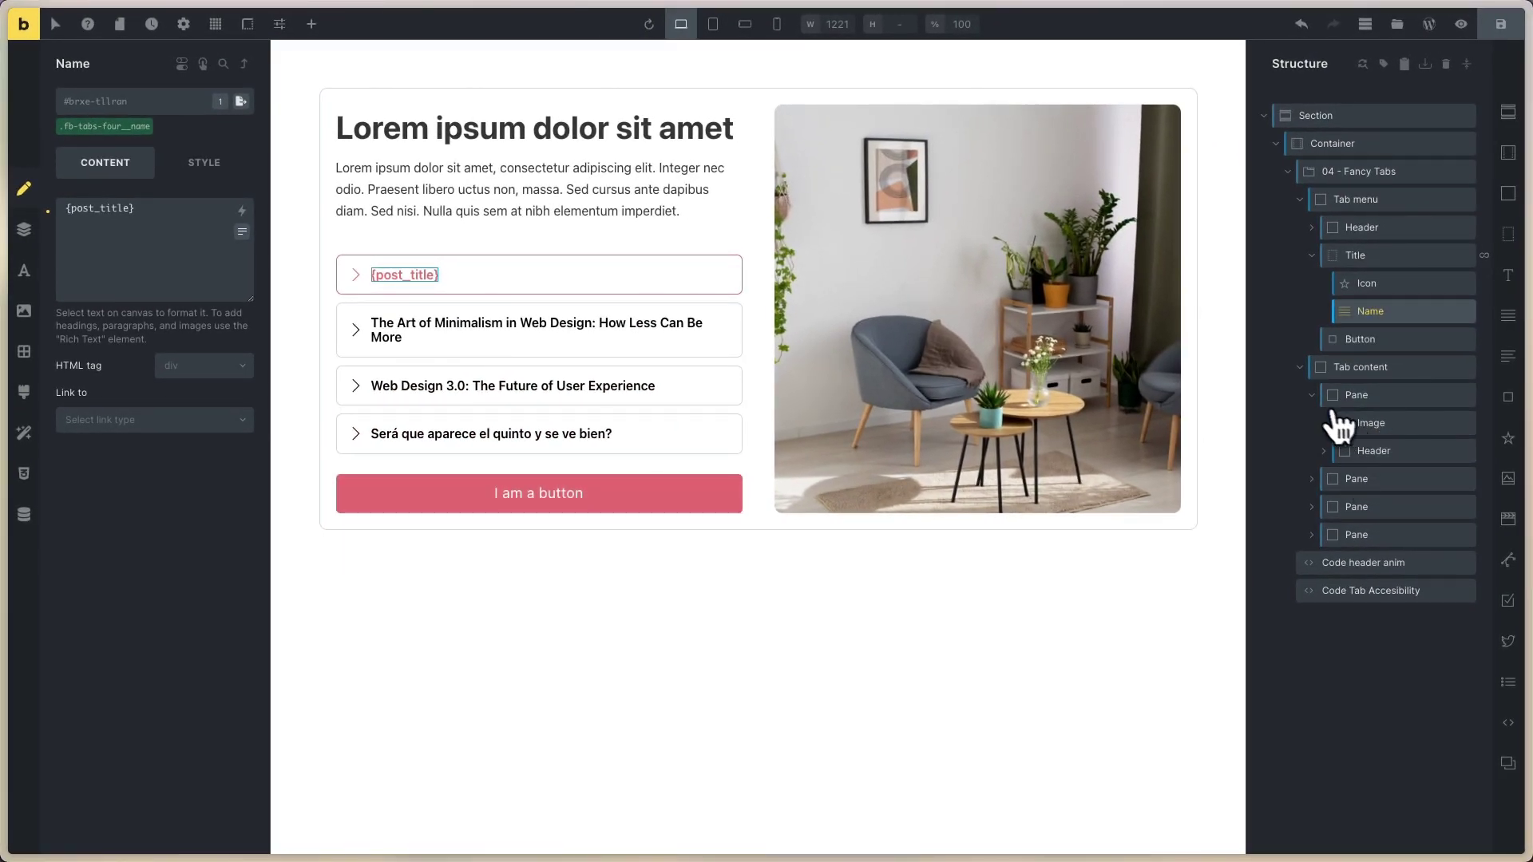
Delete the last three Tab content panes and enable the query loop on the remaining Pane.
left_click(1341, 397)
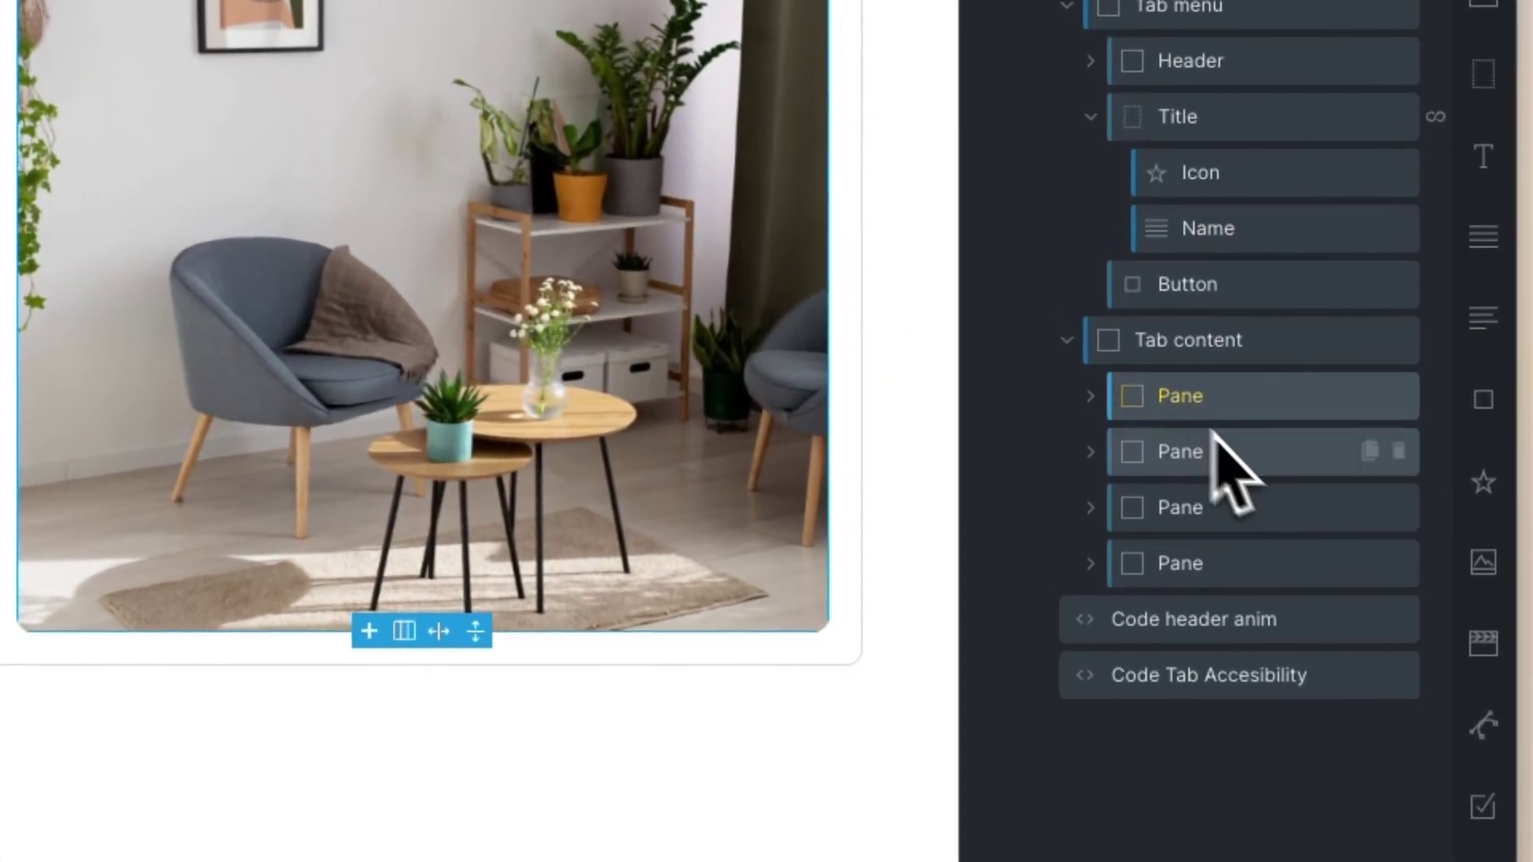
left_click(1398, 452)
left_click(1398, 452)
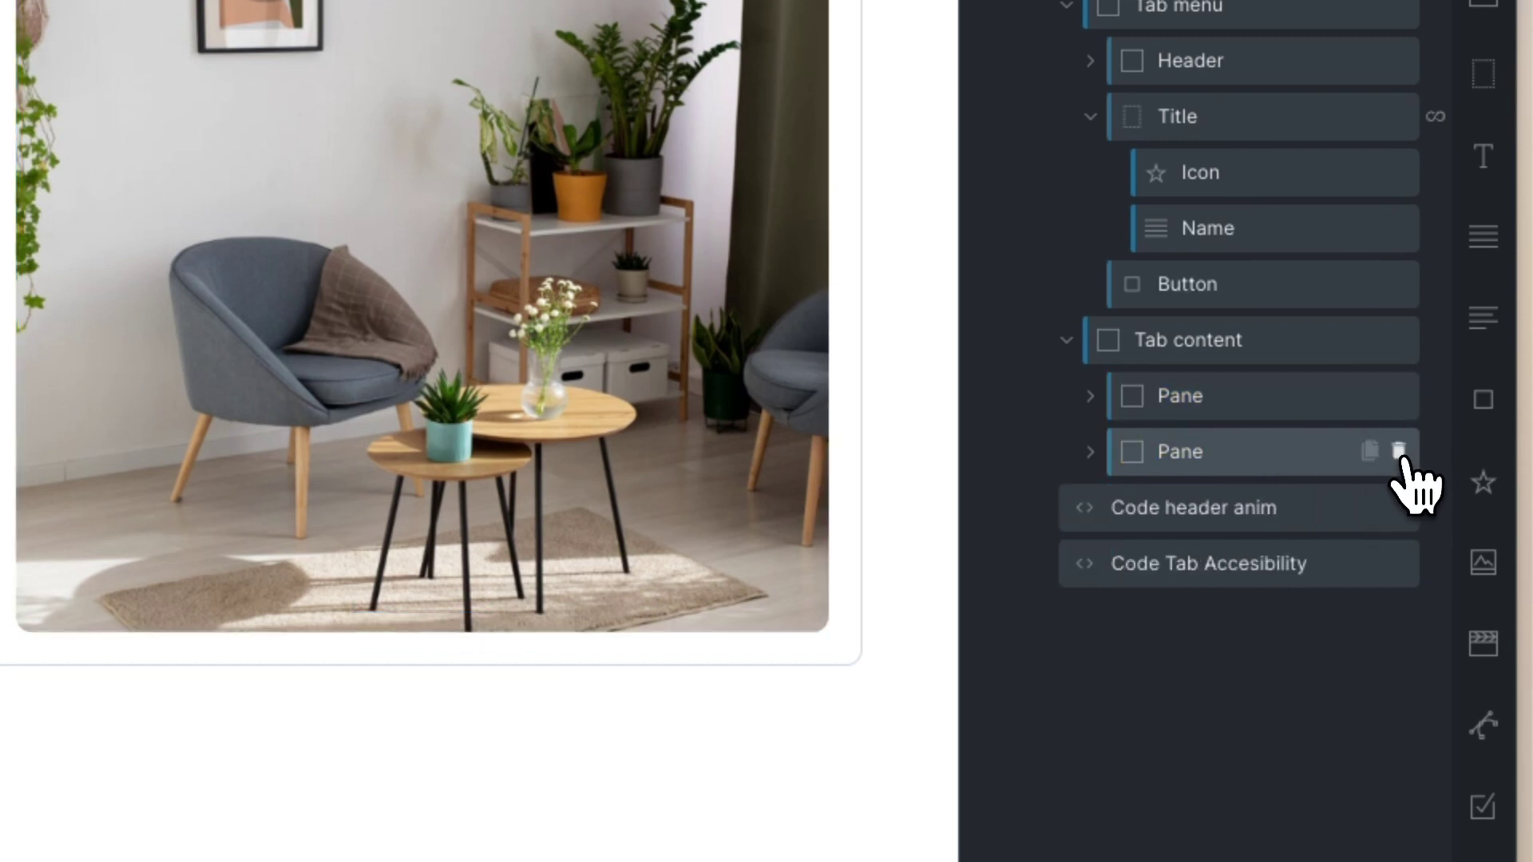
left_click(1398, 451)
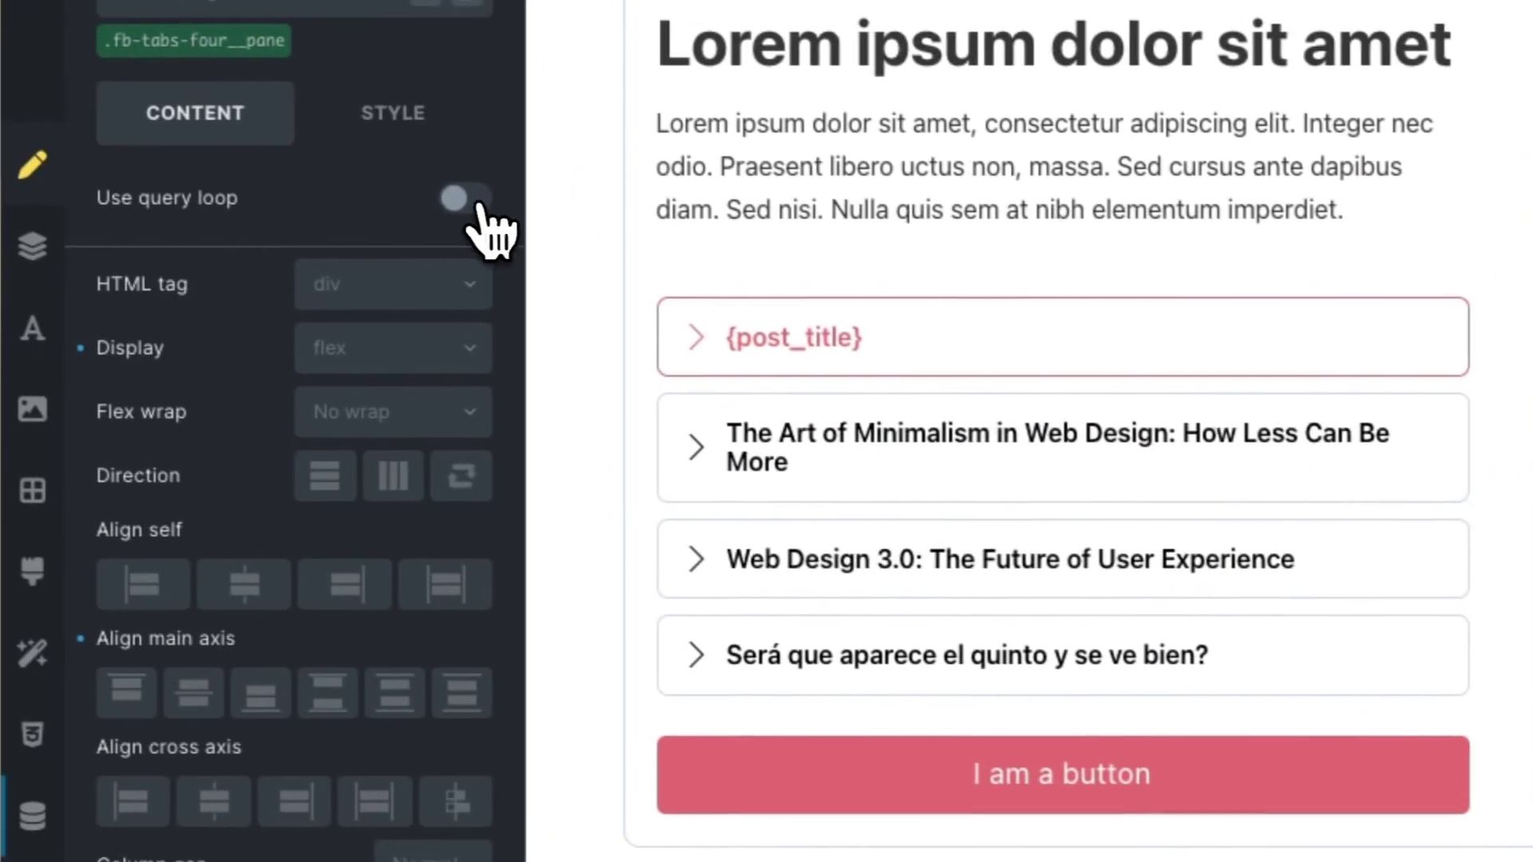
left_click(477, 202)
left_click(484, 251)
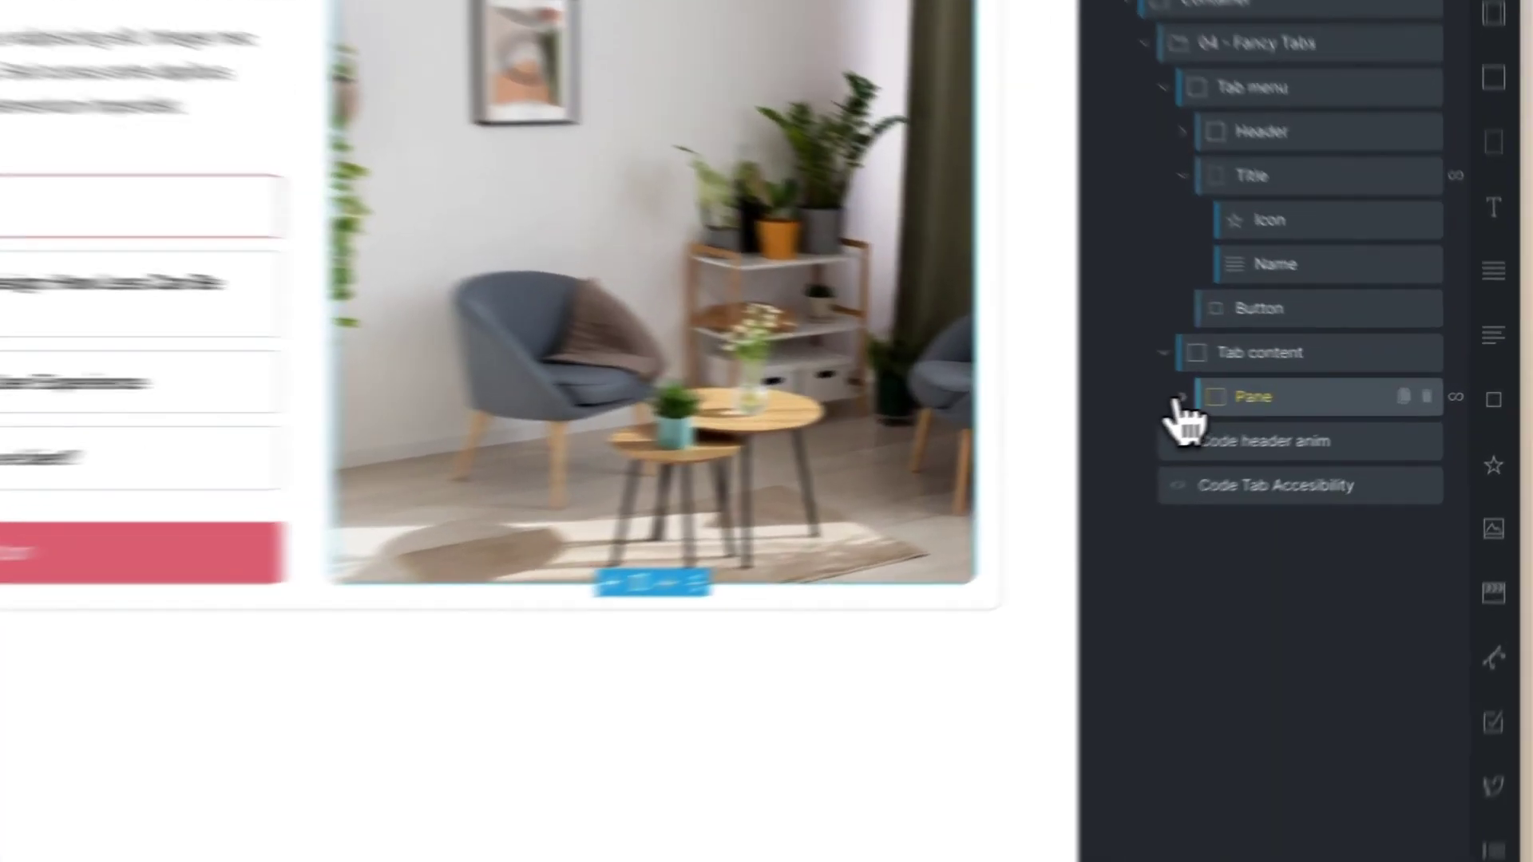
Remove image-152.jpg from the looped Pane's Image element and use the dynamic {featured_image} as its source.
left_click(1311, 394)
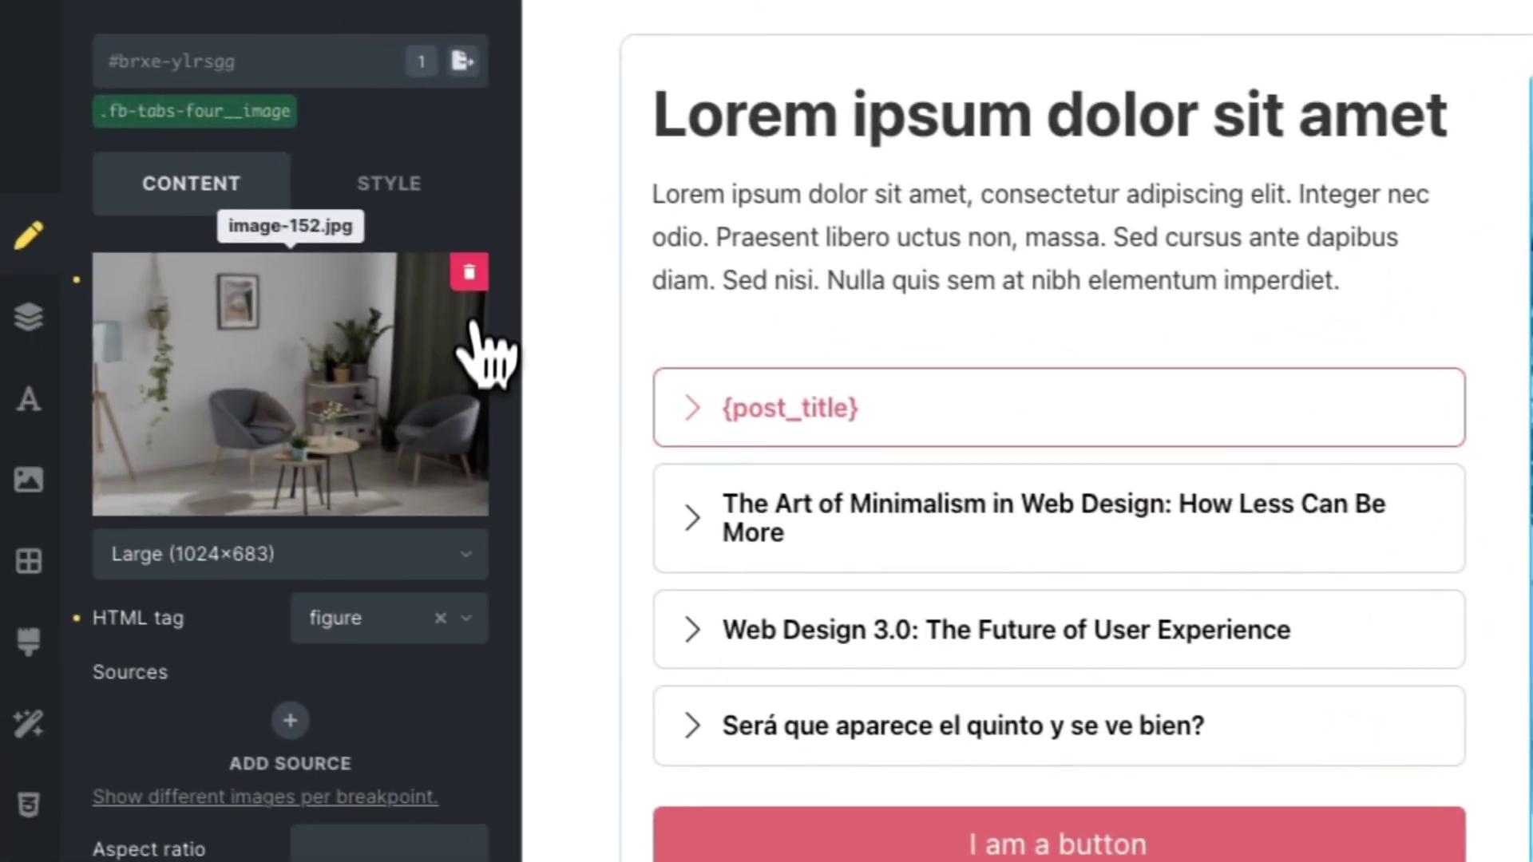
left_click(478, 276)
left_click(482, 390)
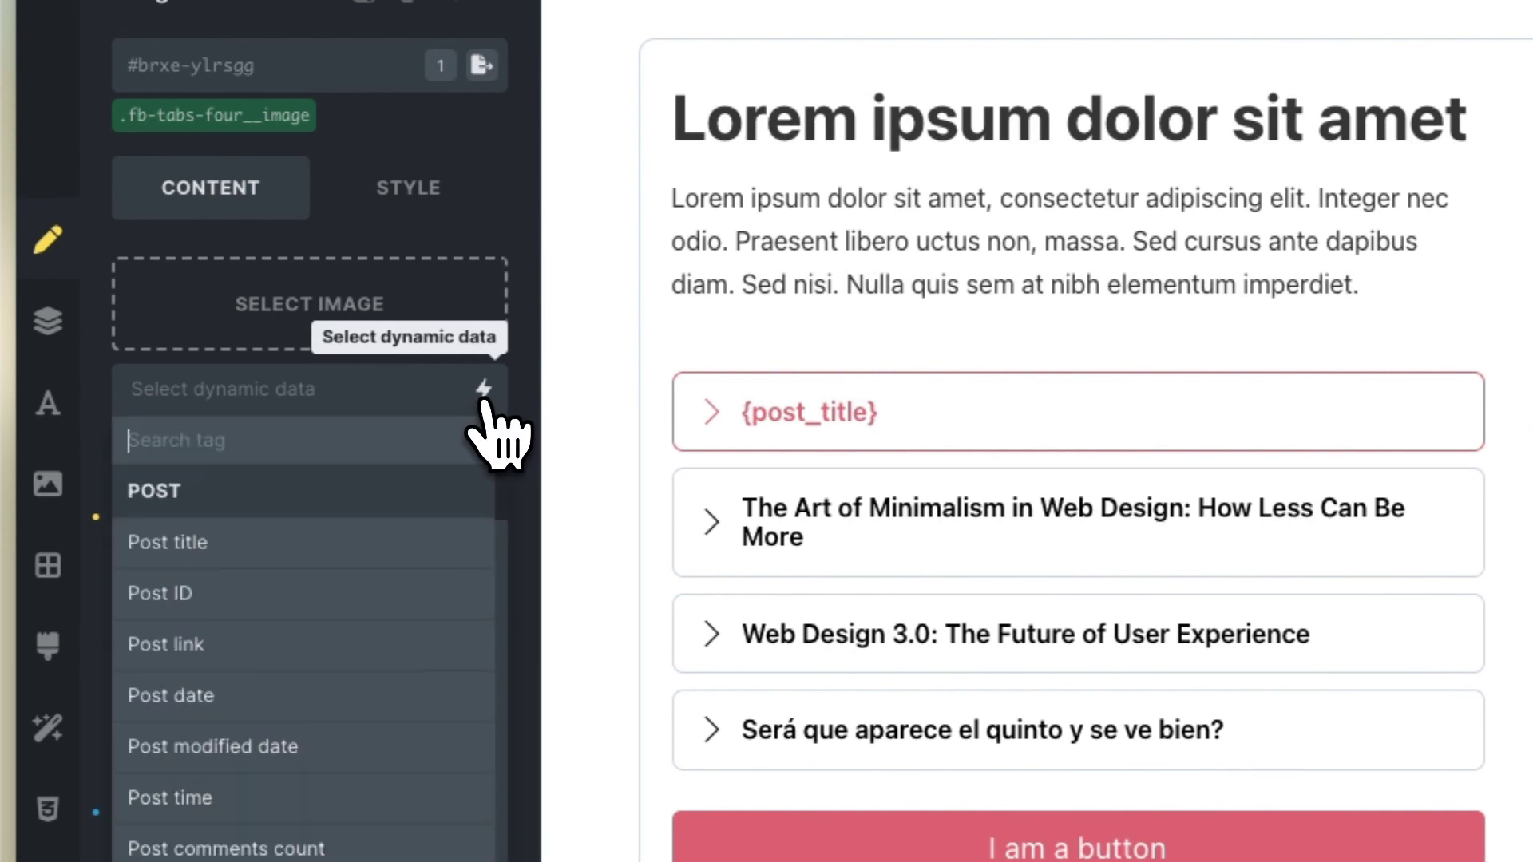
type("featured_image}")
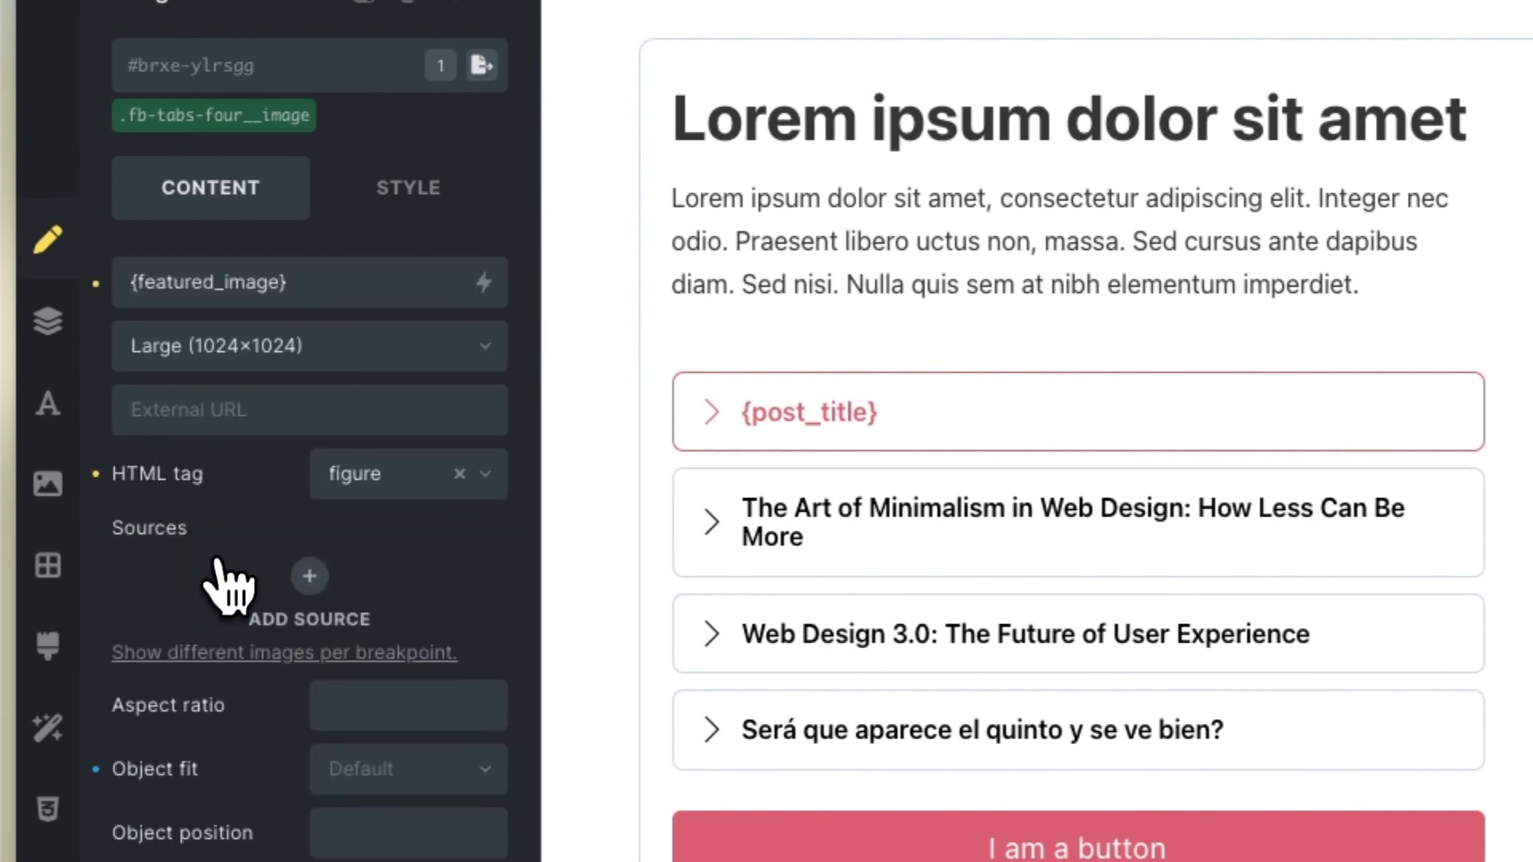
left_click(215, 551)
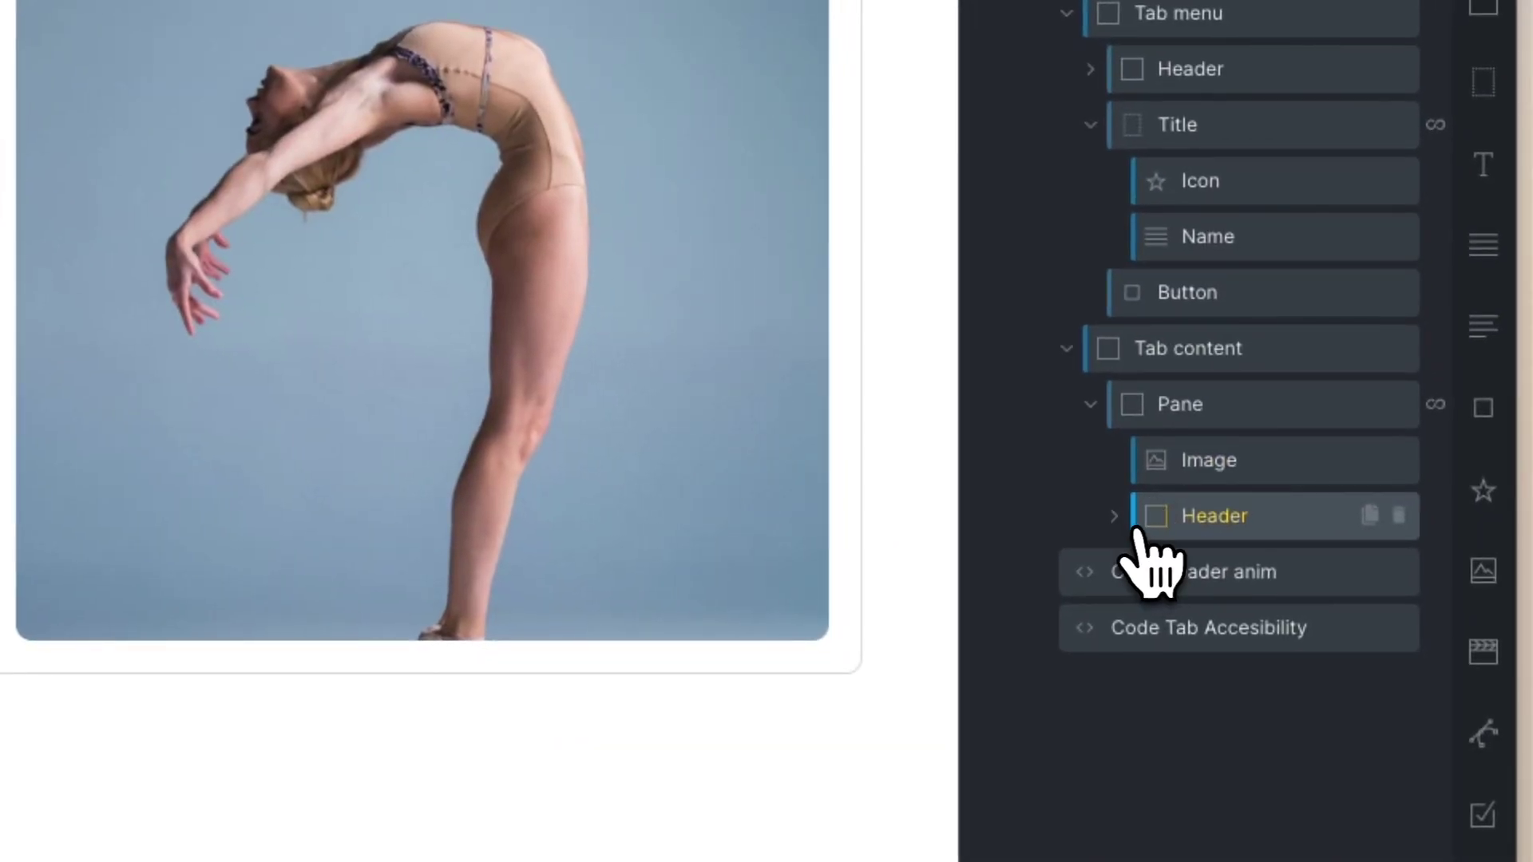
Replace the text of the Heading inside the looped Pane's Header with the dynamic post date.
left_click(1114, 517)
left_click(1230, 584)
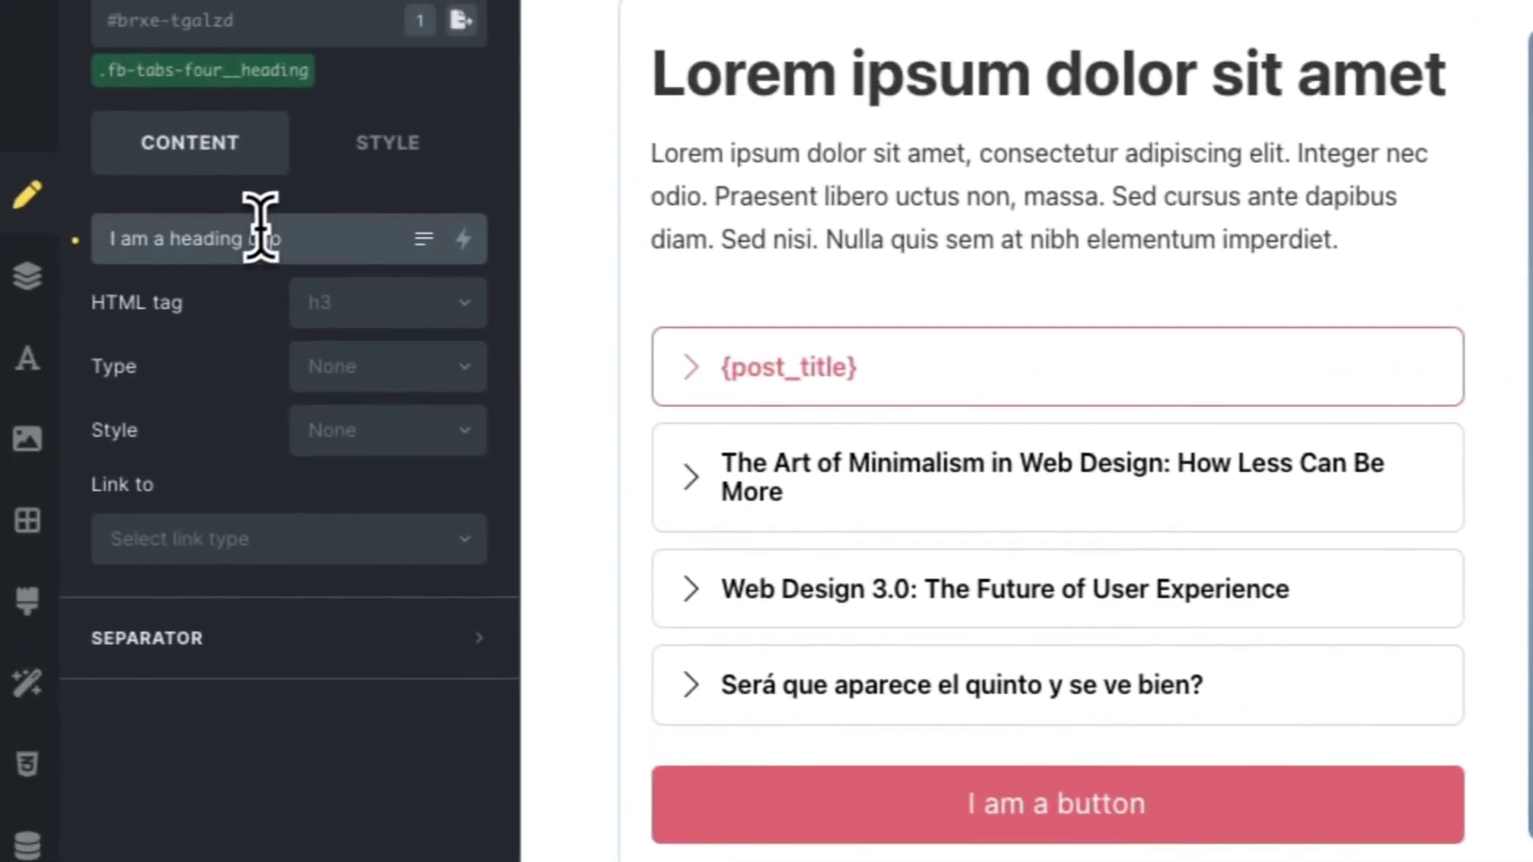
triple_click(260, 232)
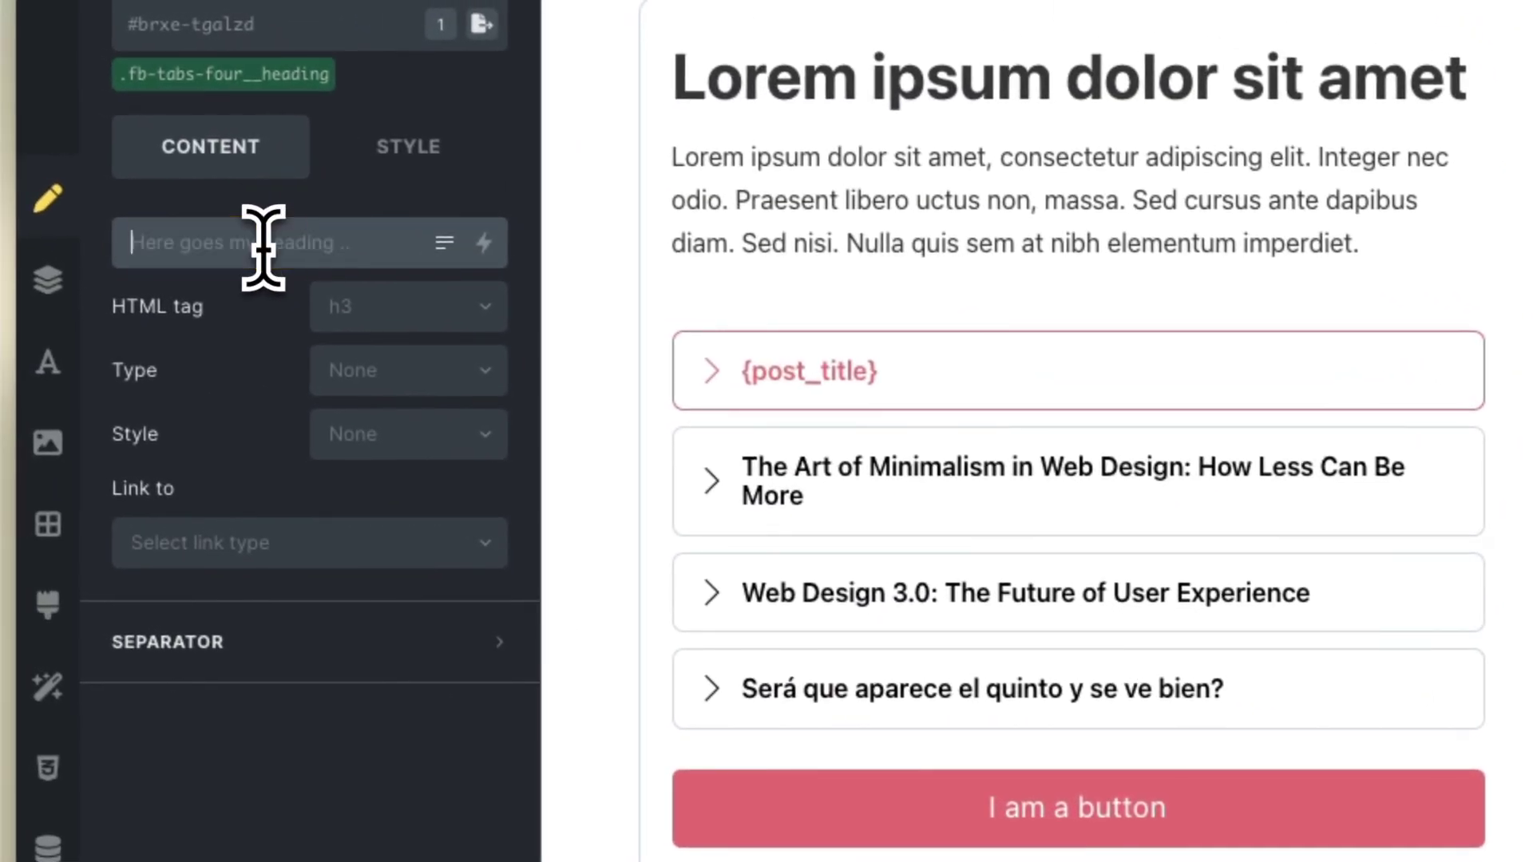
left_click(485, 249)
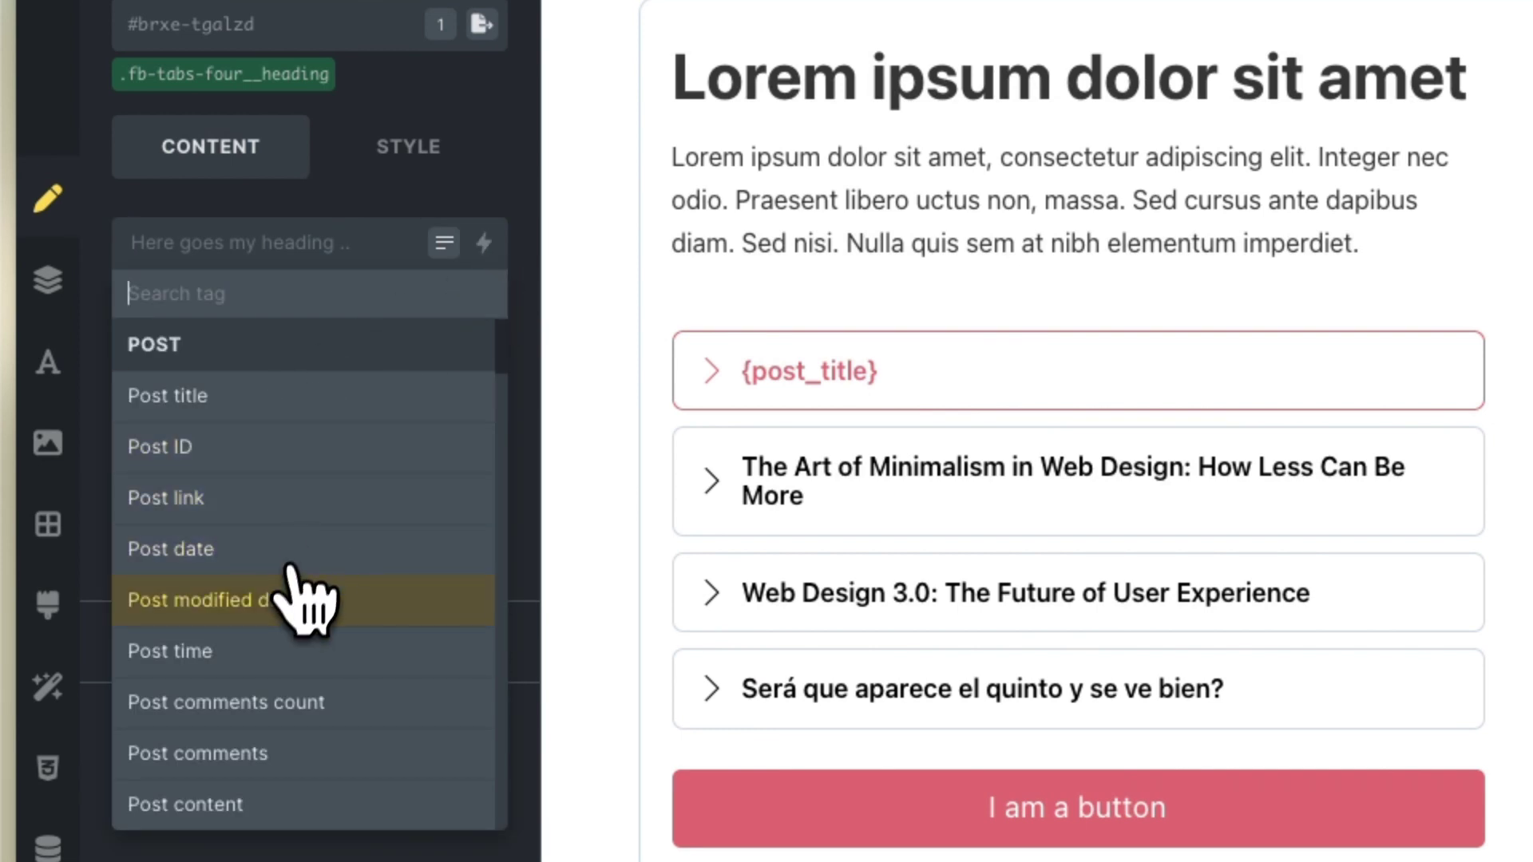
left_click(239, 571)
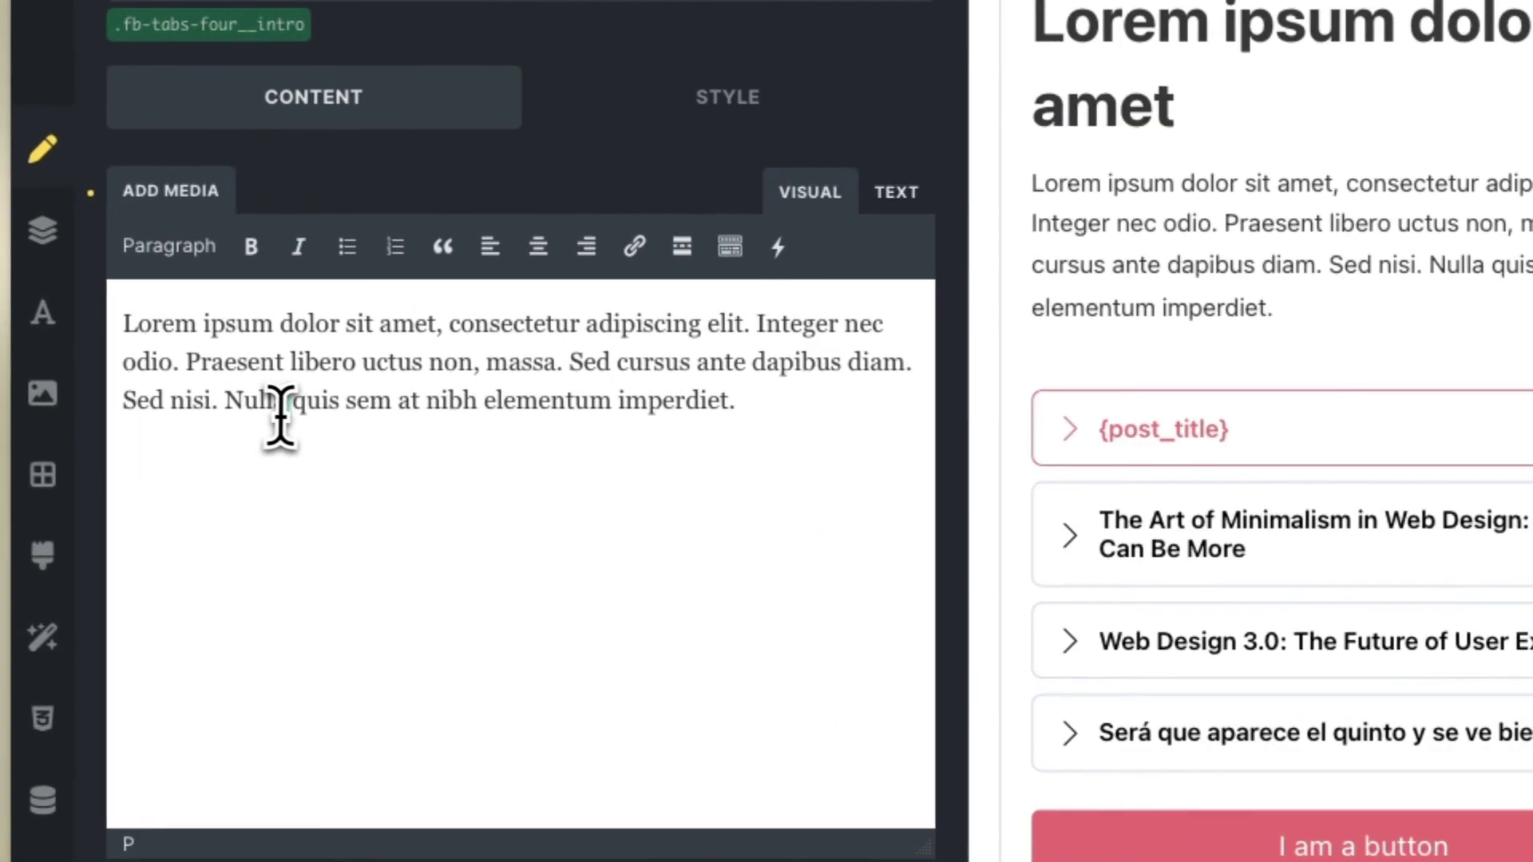
Add an Excerpt element directly below Intro in the looped Pane's Header.
triple_click(365, 423)
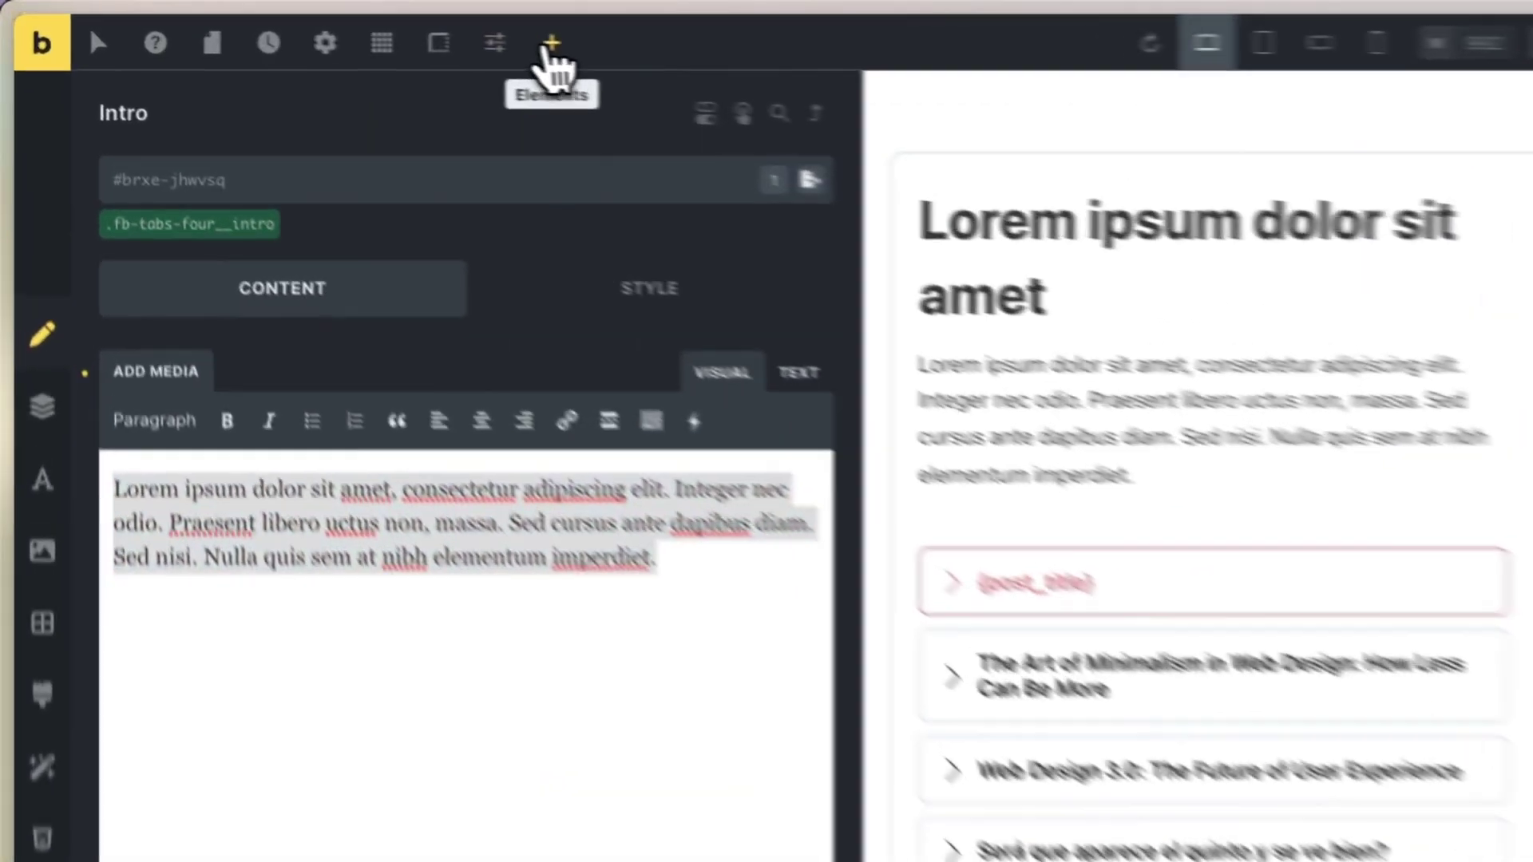
left_click(311, 24)
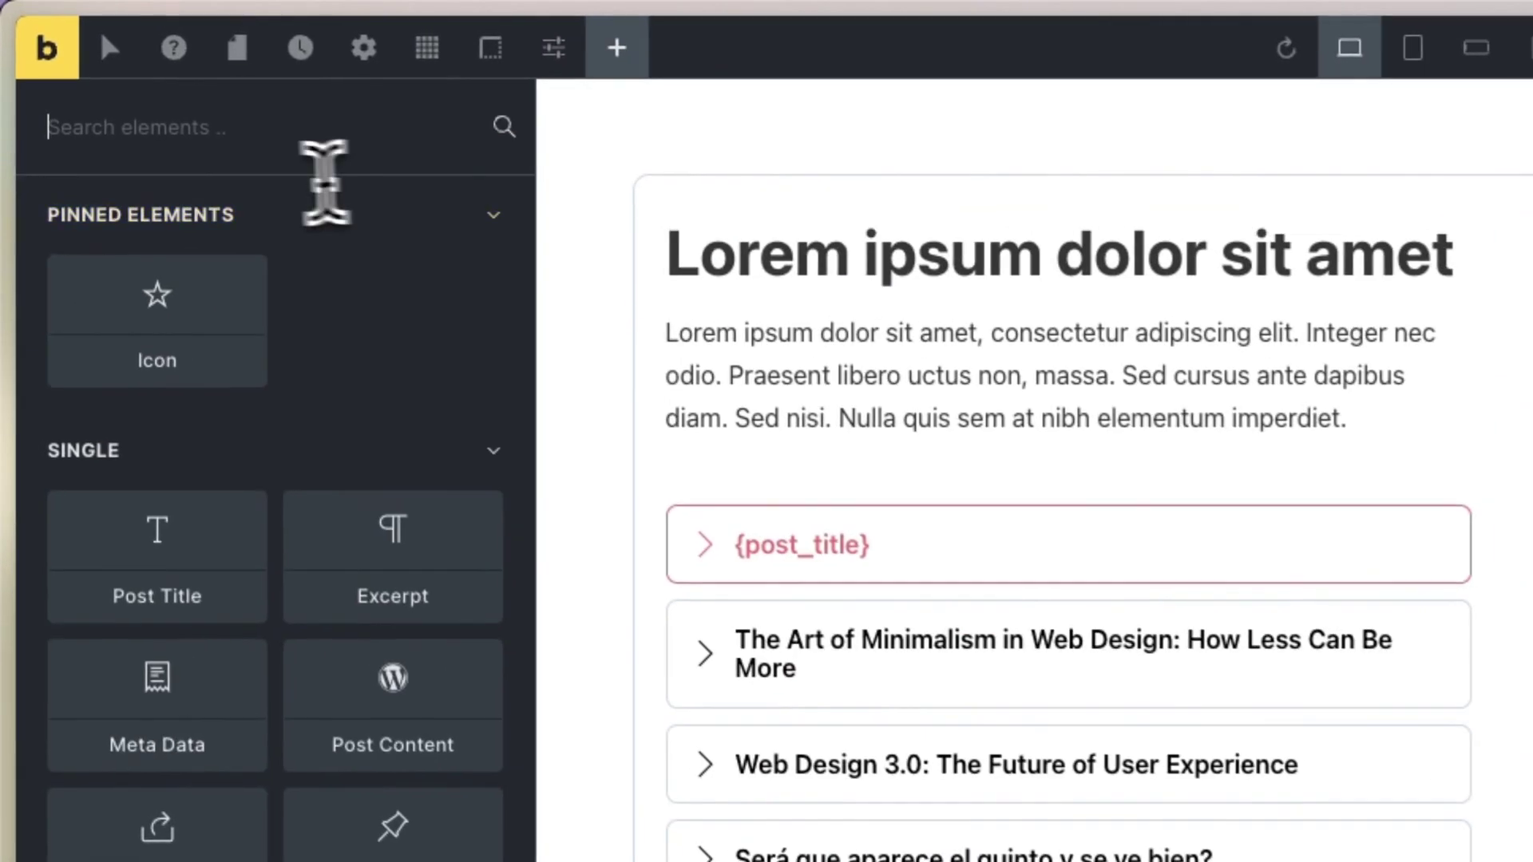
type("exc")
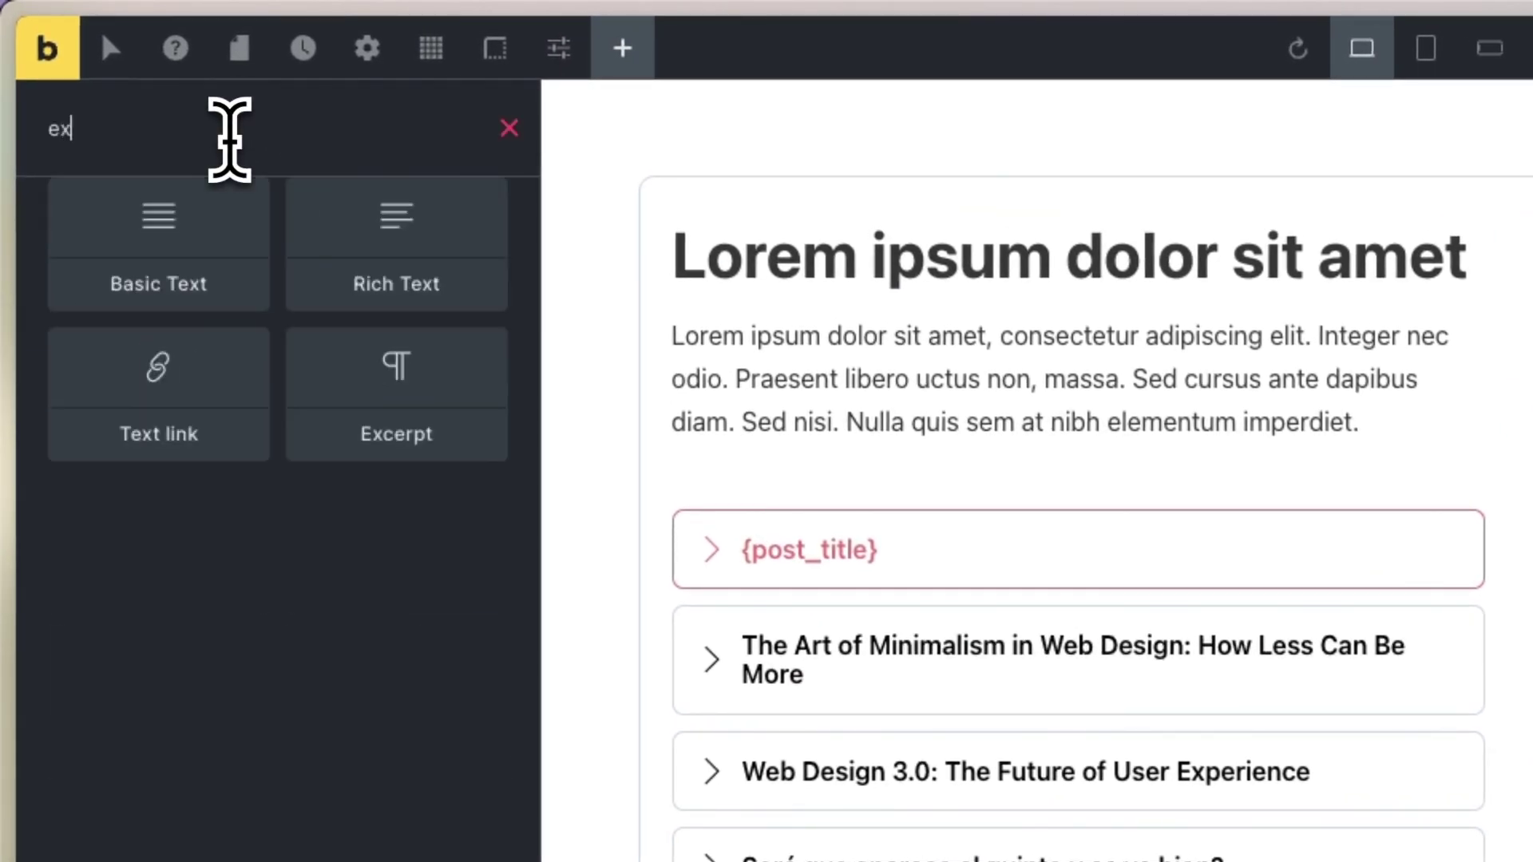
left_click_drag(195, 308, 1234, 569)
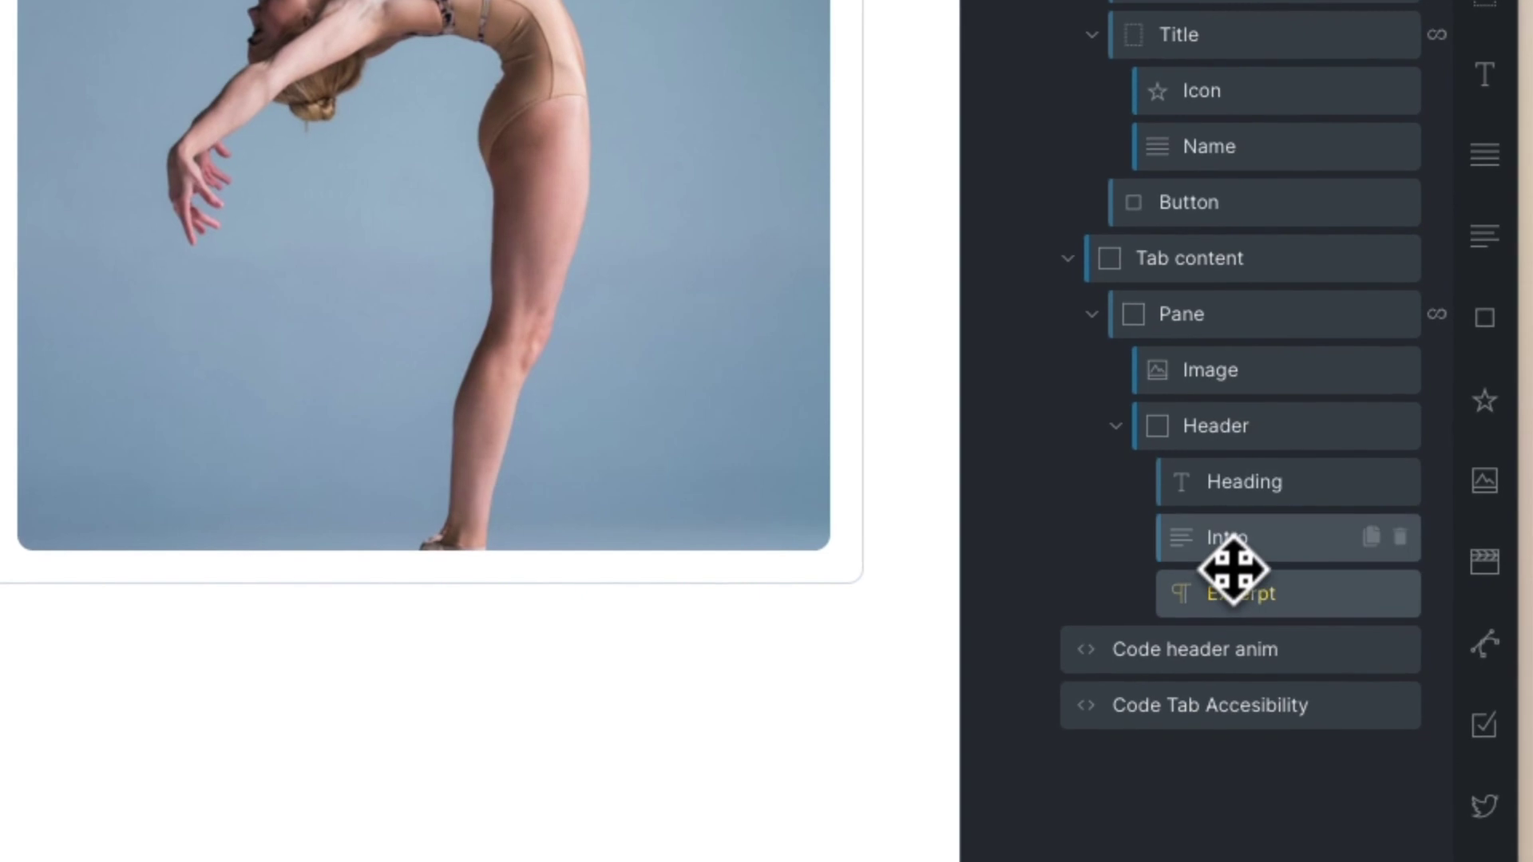
Copy the fb-tabs-four__intro class from the Pane's Intro element and delete Intro.
left_click(1294, 551)
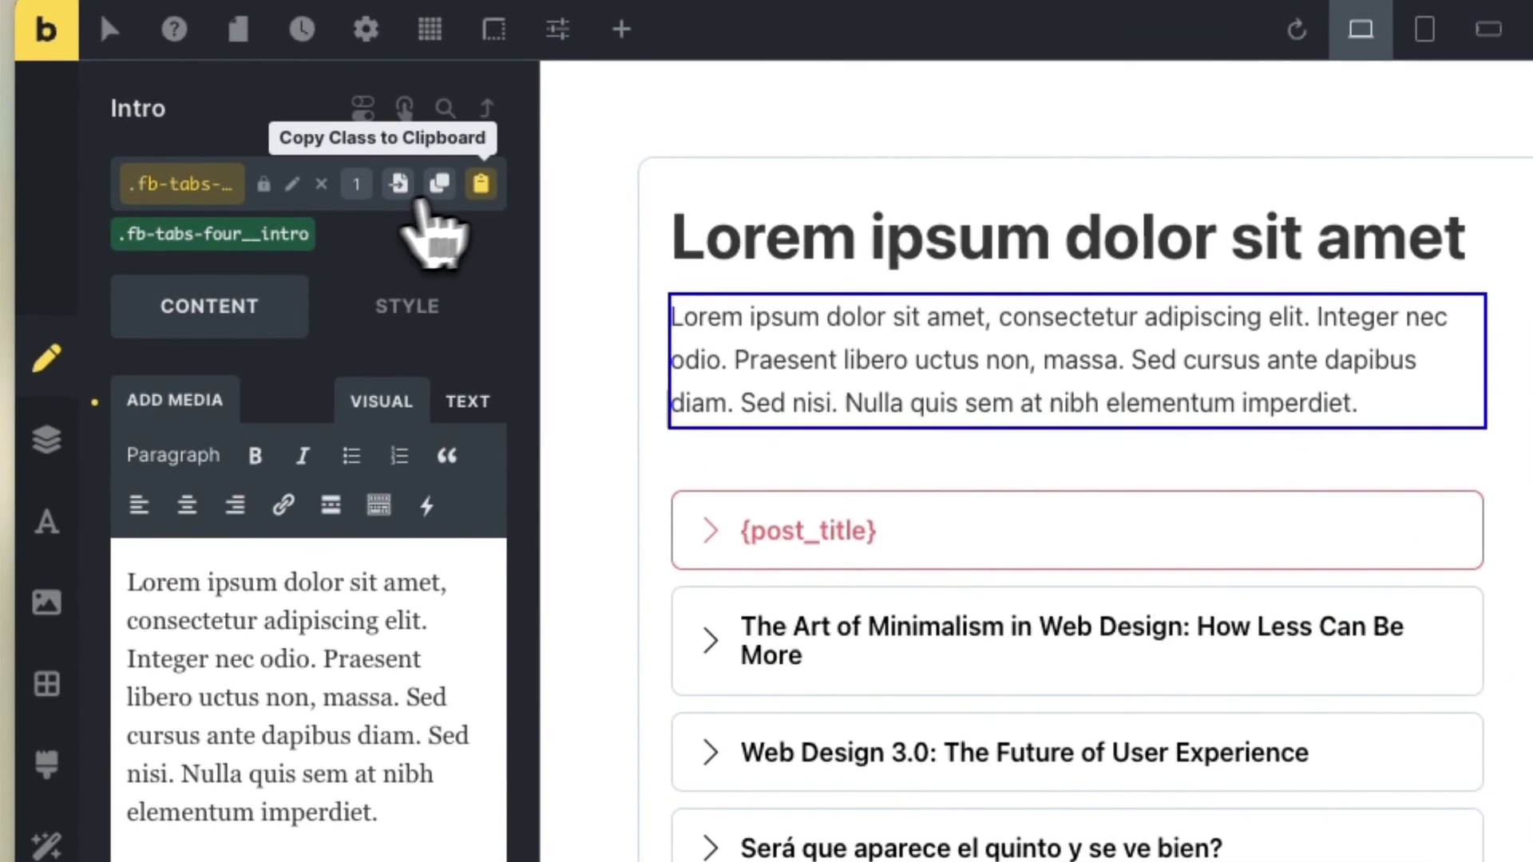
left_click(398, 192)
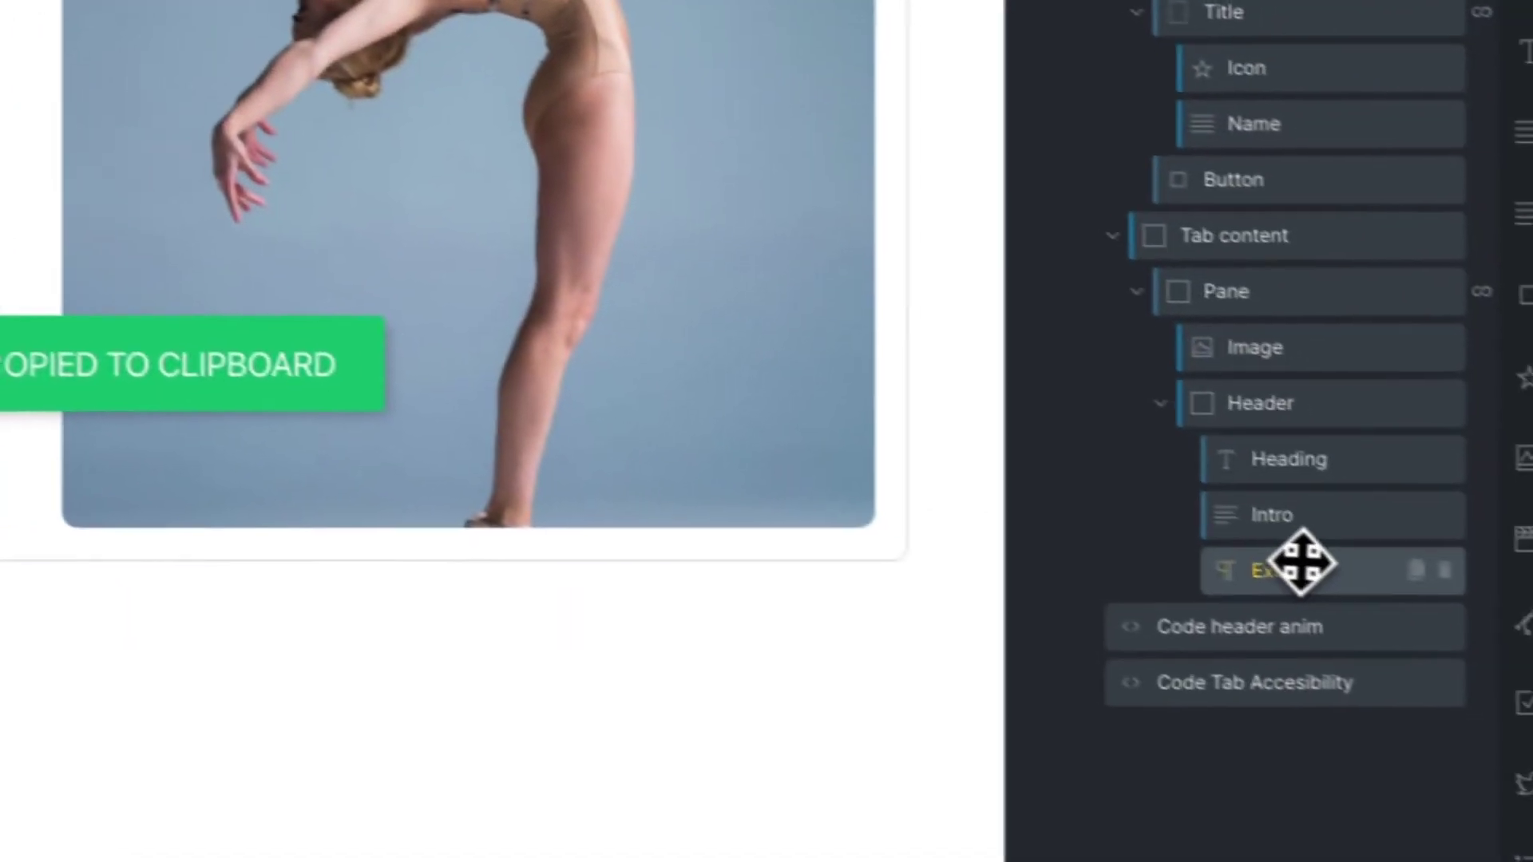
left_click(1453, 517)
Assign the fb-tabs-four__intro class to the Excerpt element and set its excerpt length to 60.
left_click(1254, 508)
left_click(188, 200)
key("super+v")
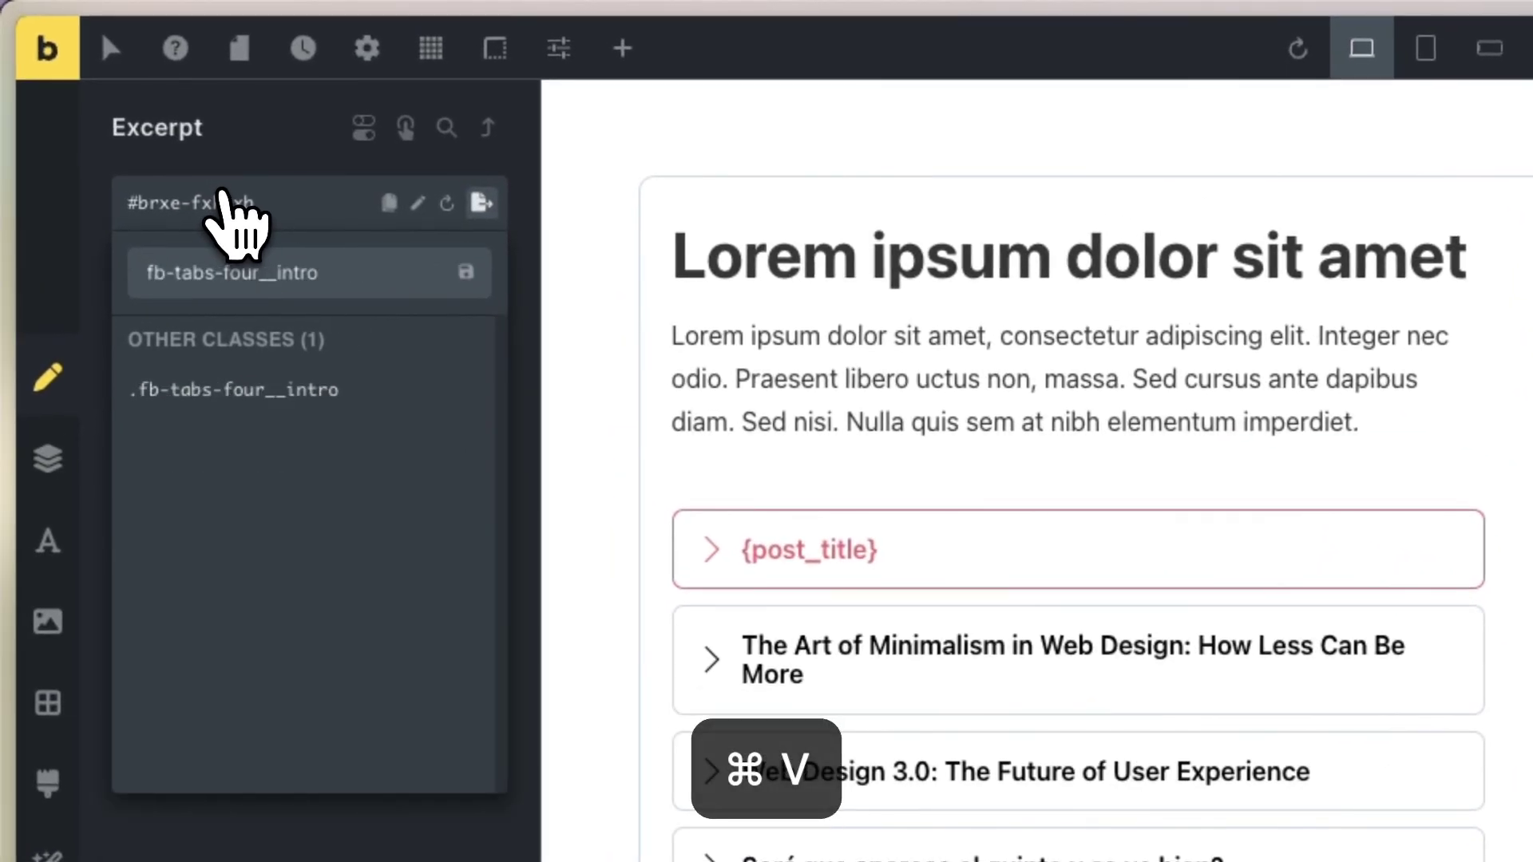
key("Return")
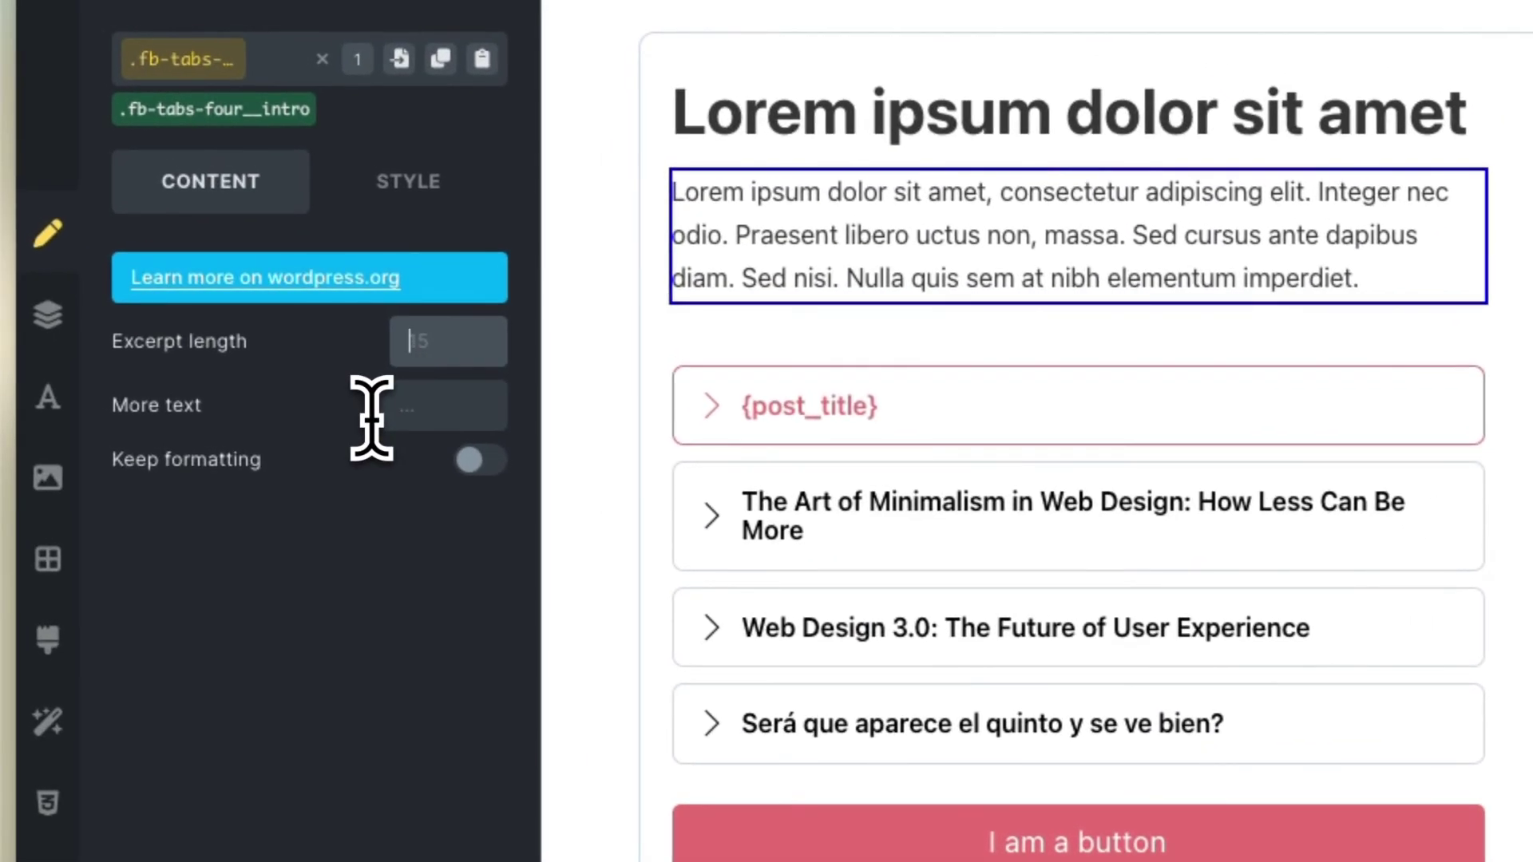
type("60")
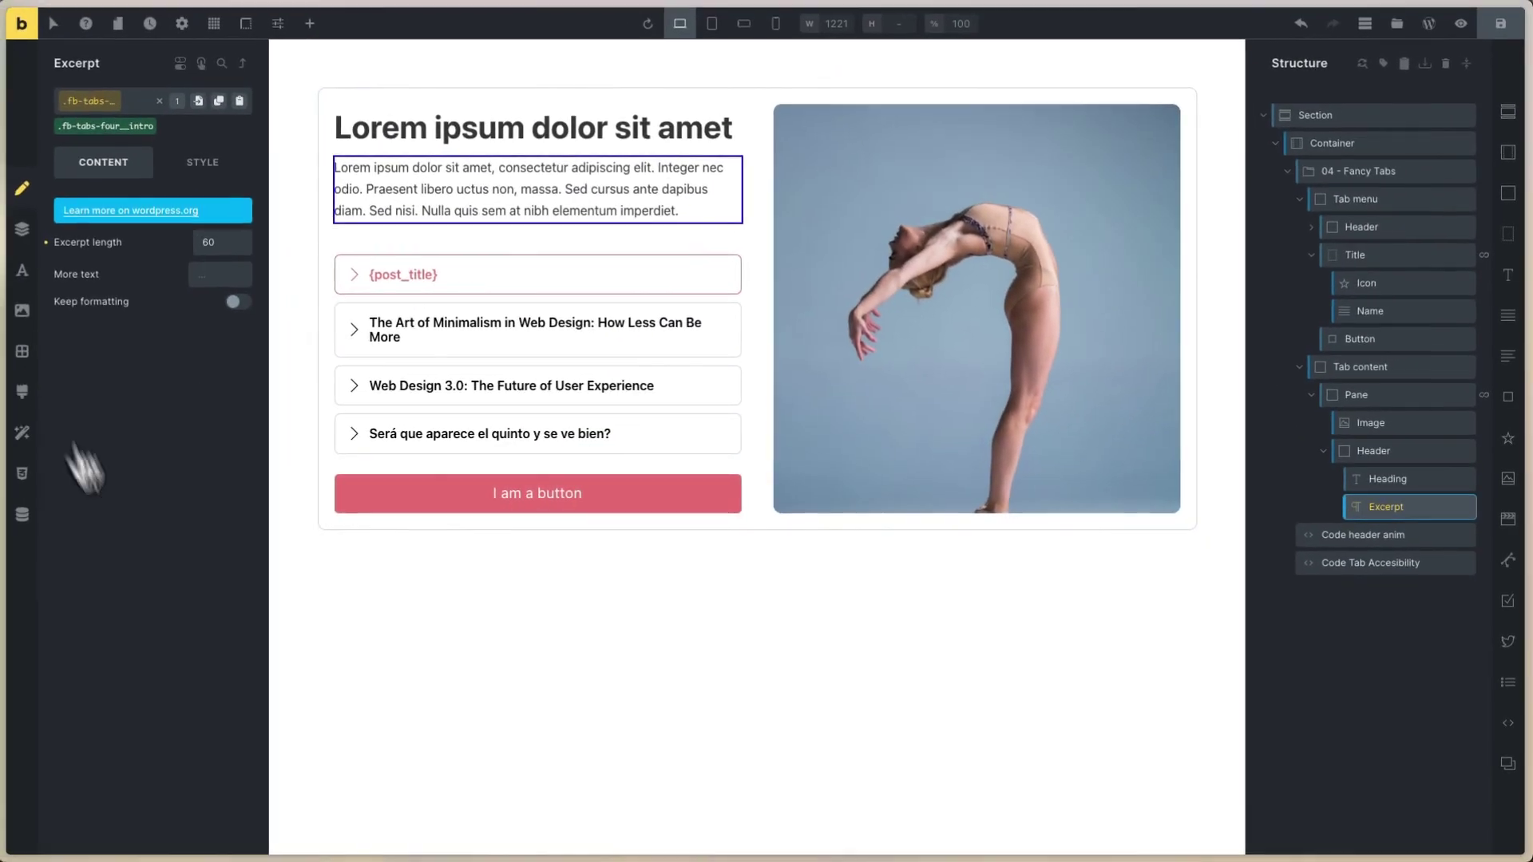
Reload the front-end page and check the dynamic heading, excerpt and image of the looped tabs.
key("ctrl+Tab")
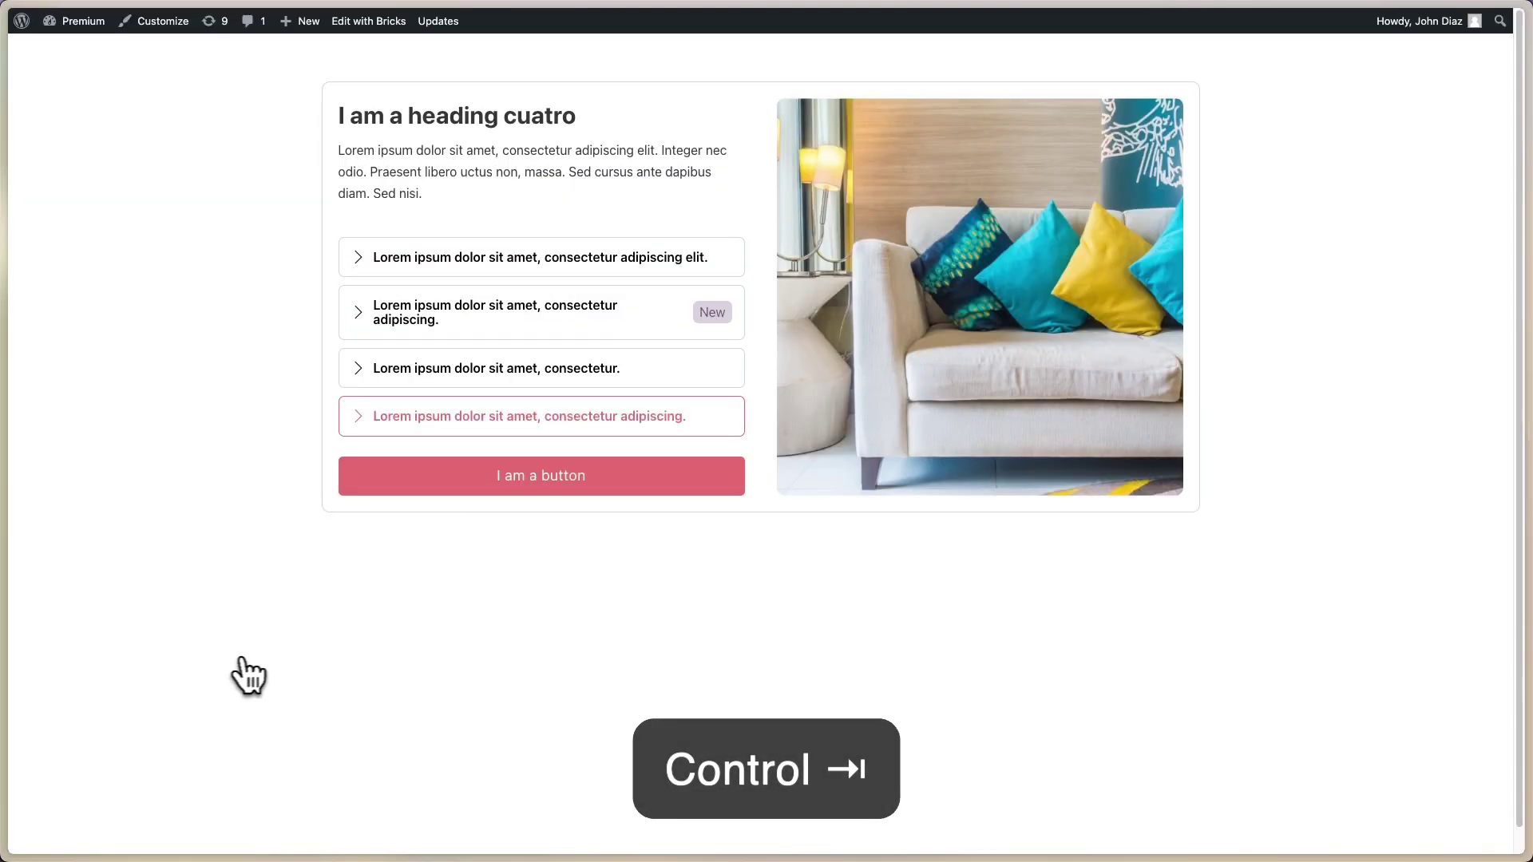
key("super+r")
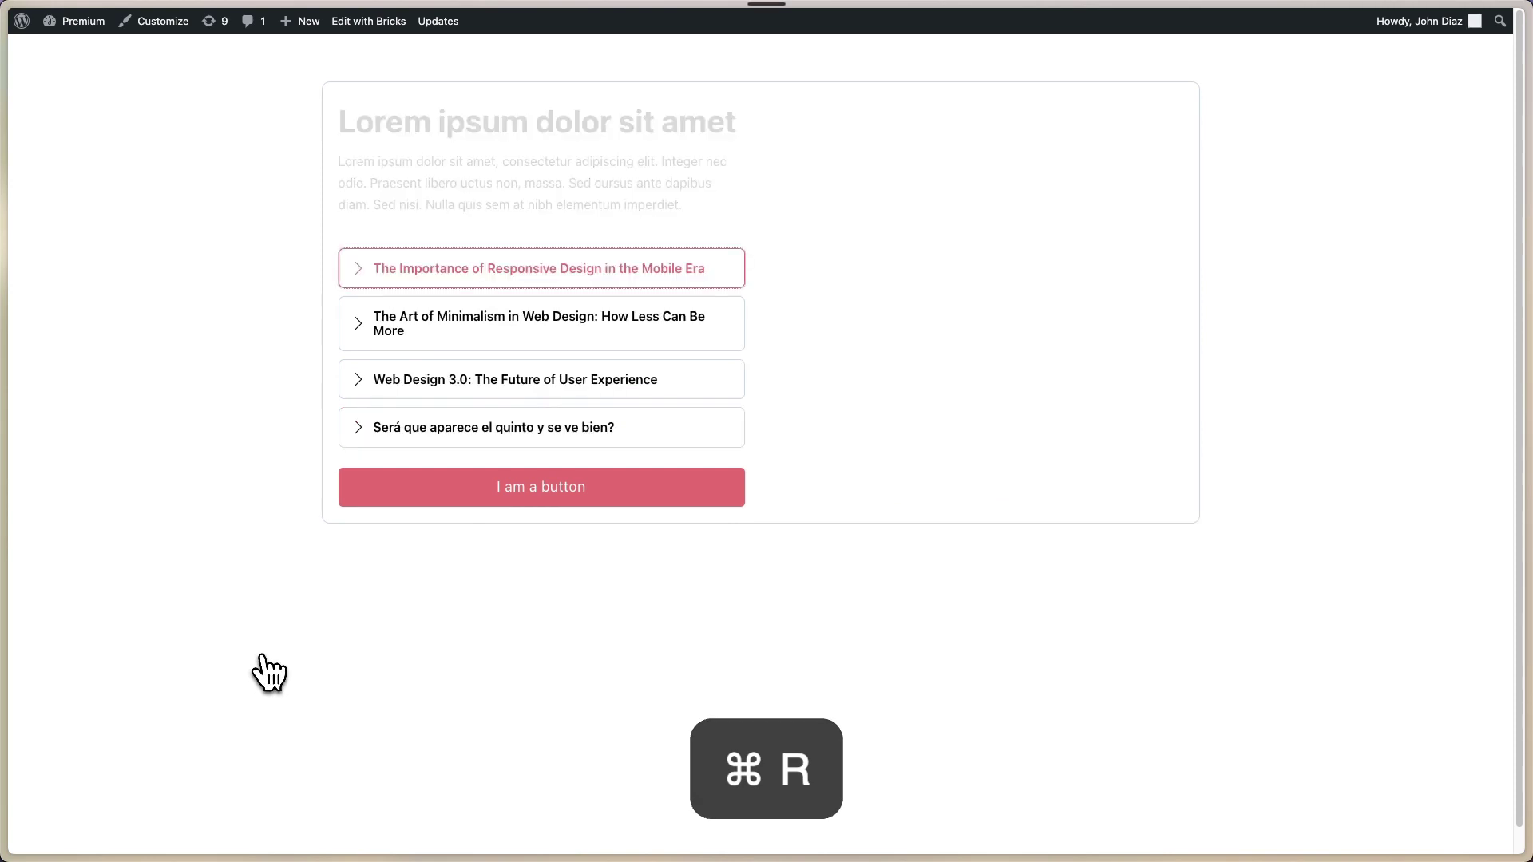
left_click_drag(497, 120, 321, 122)
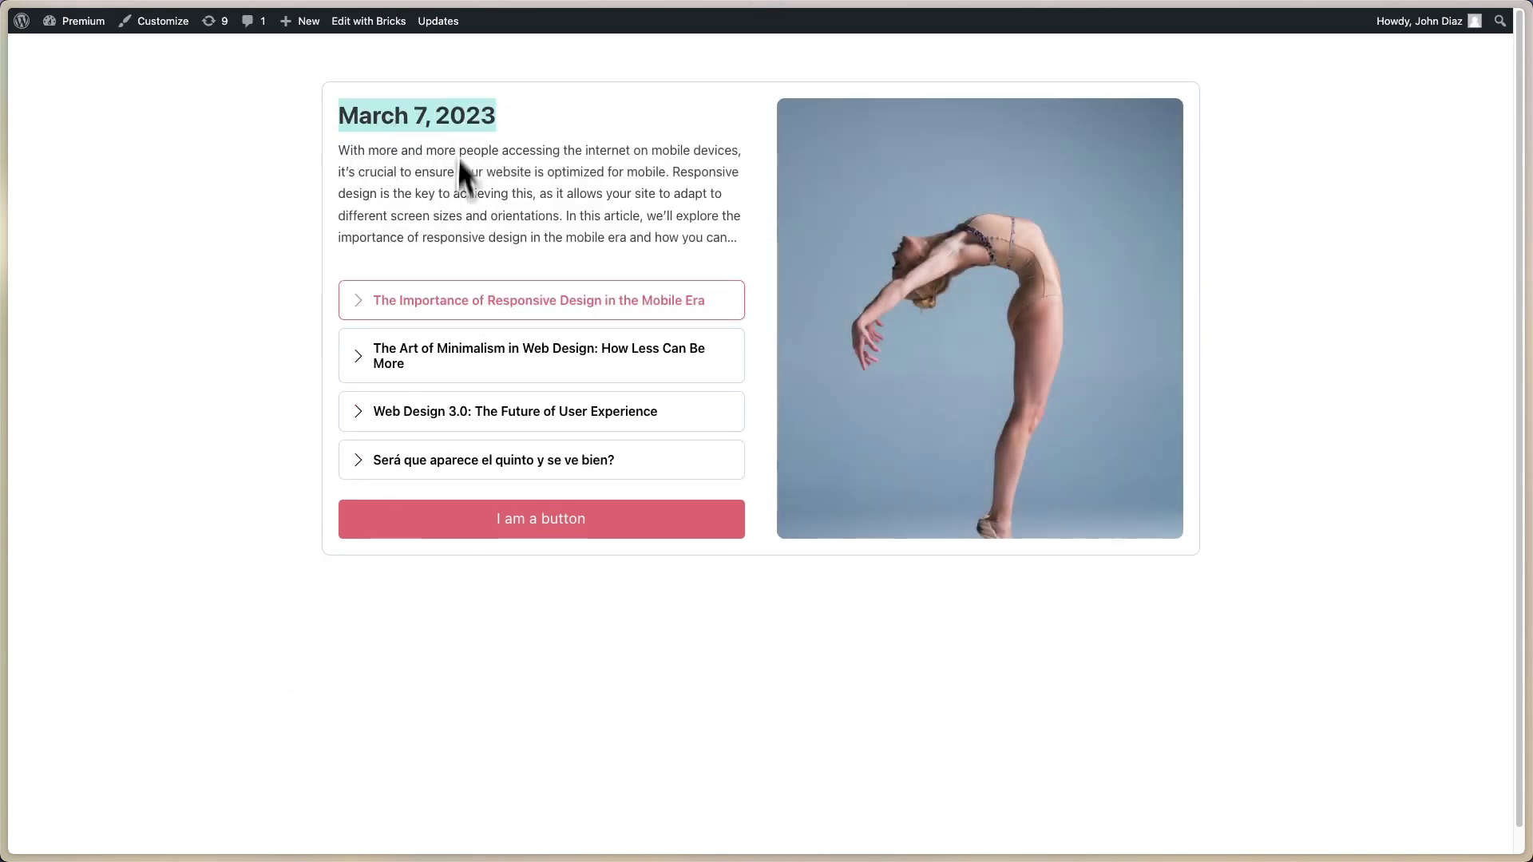
left_click(418, 172)
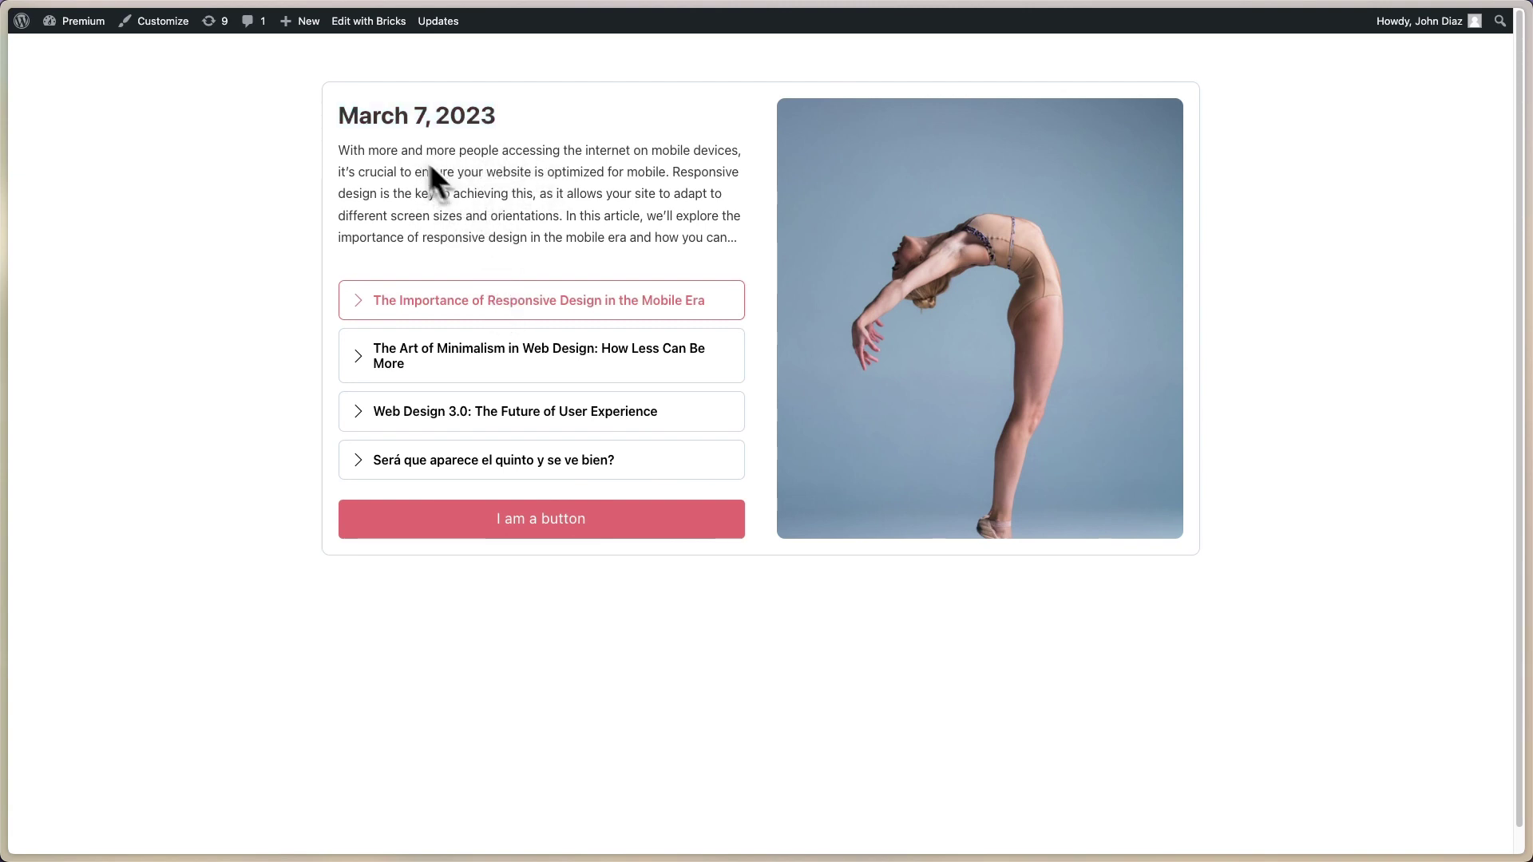
left_click_drag(351, 118, 667, 240)
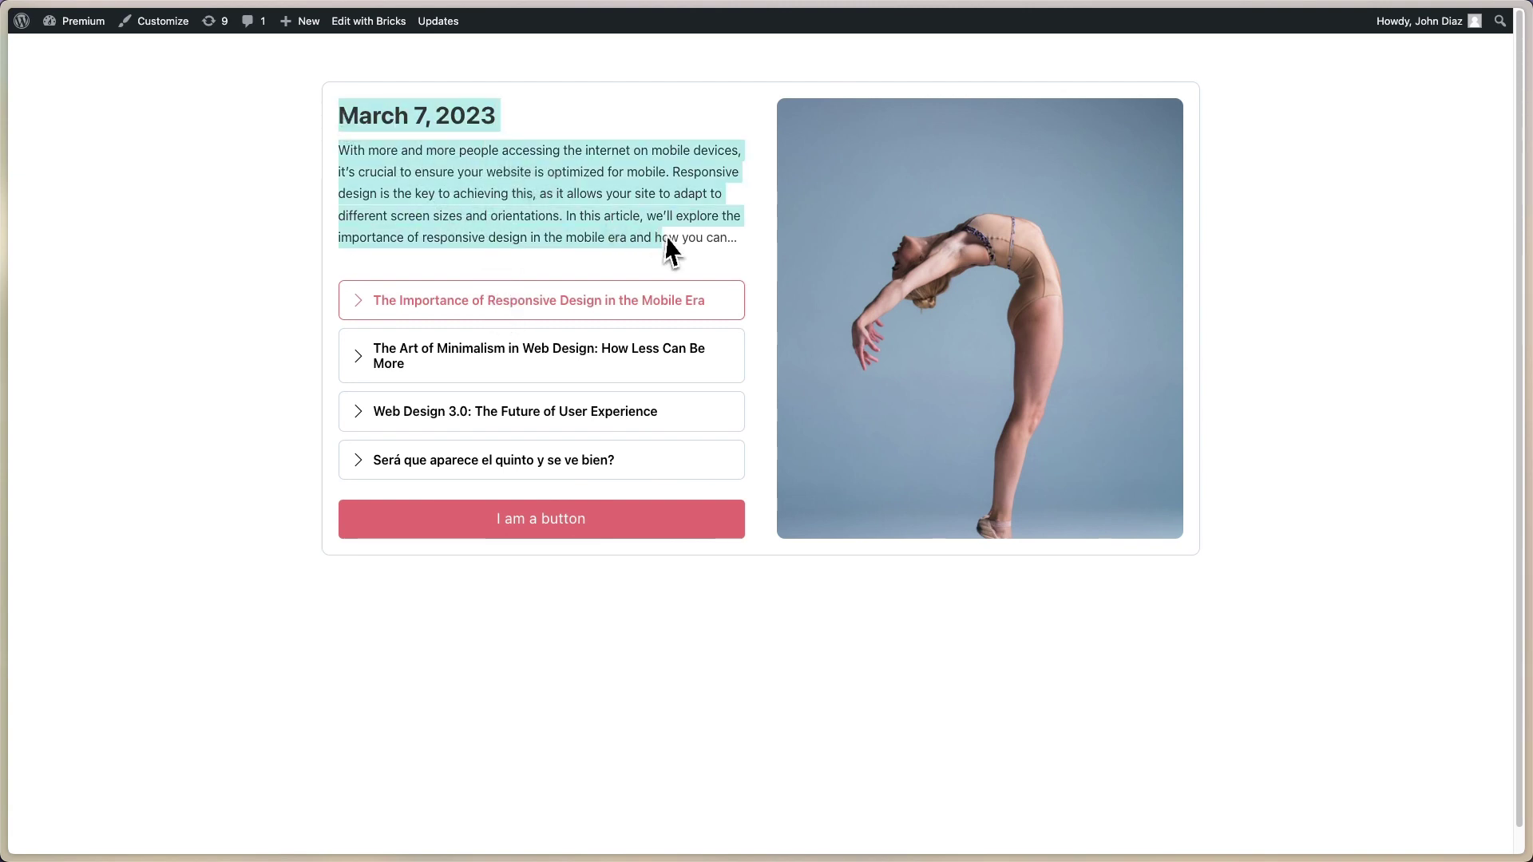
left_click(745, 238)
mouse_move(461, 369)
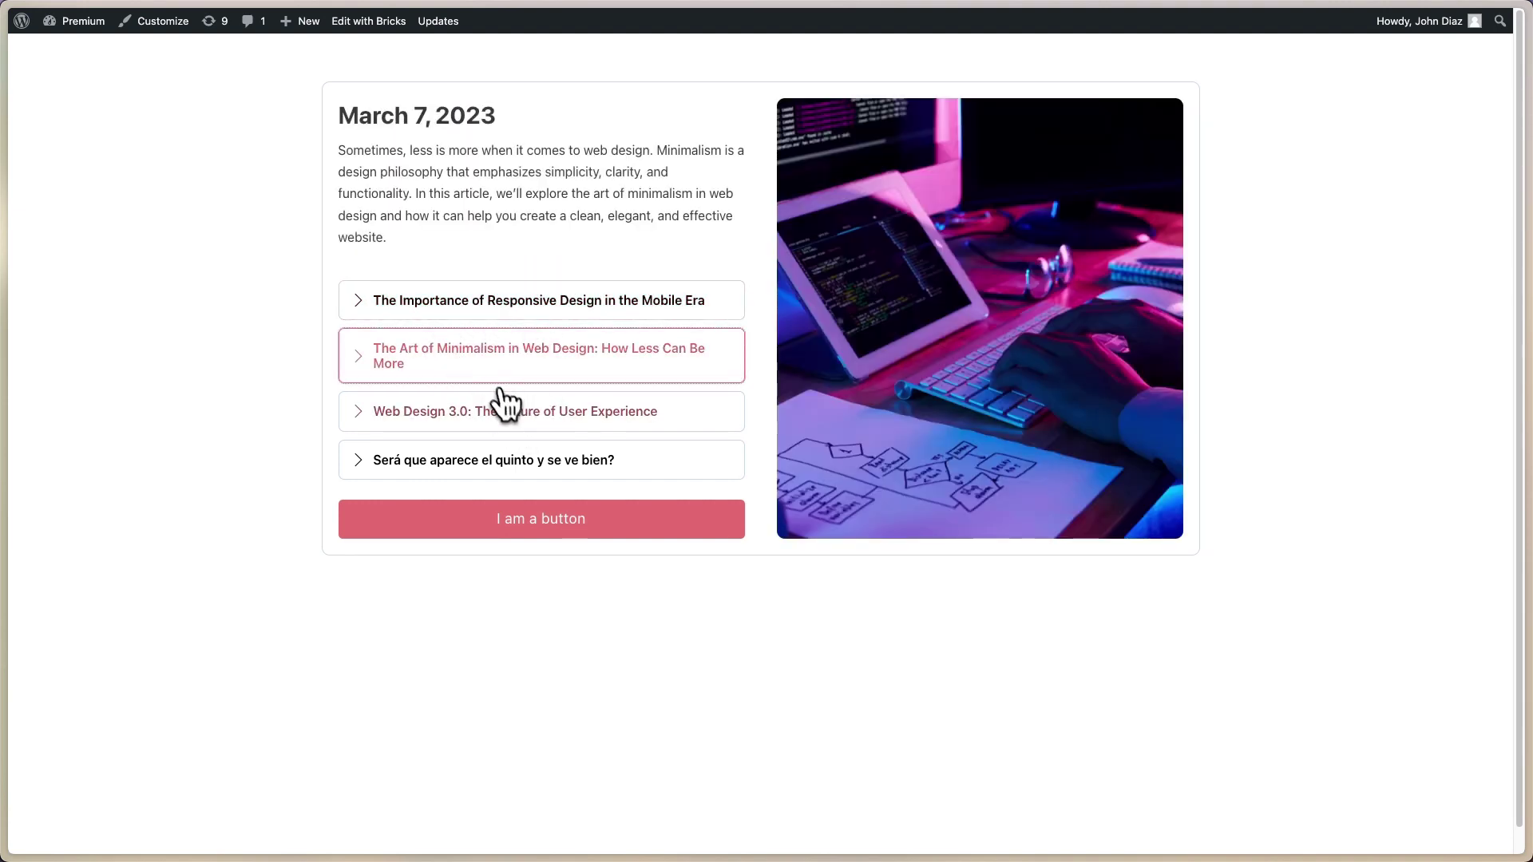
mouse_move(687, 479)
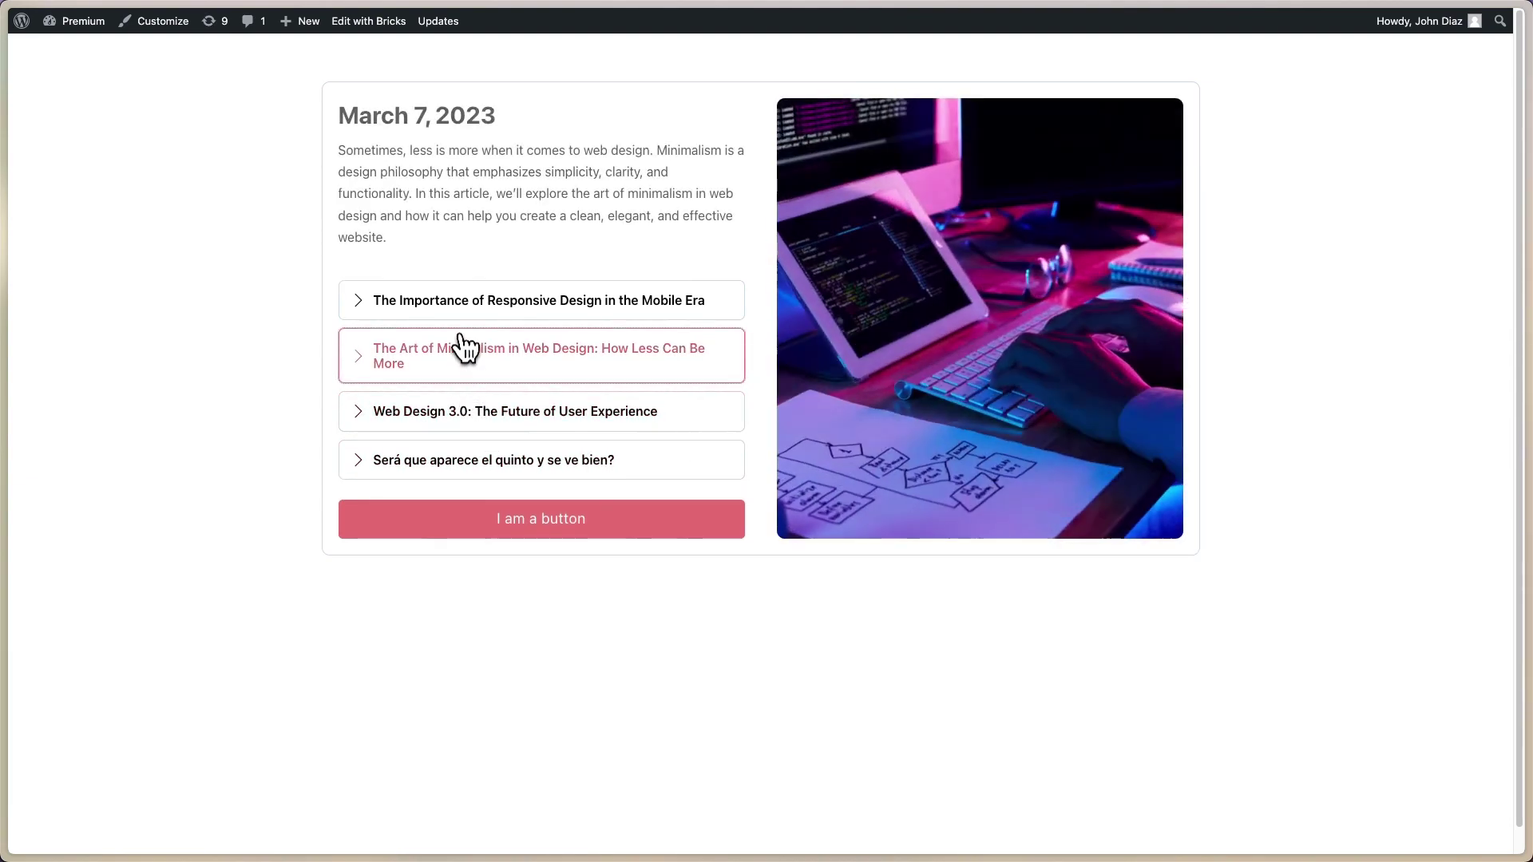
mouse_move(611, 310)
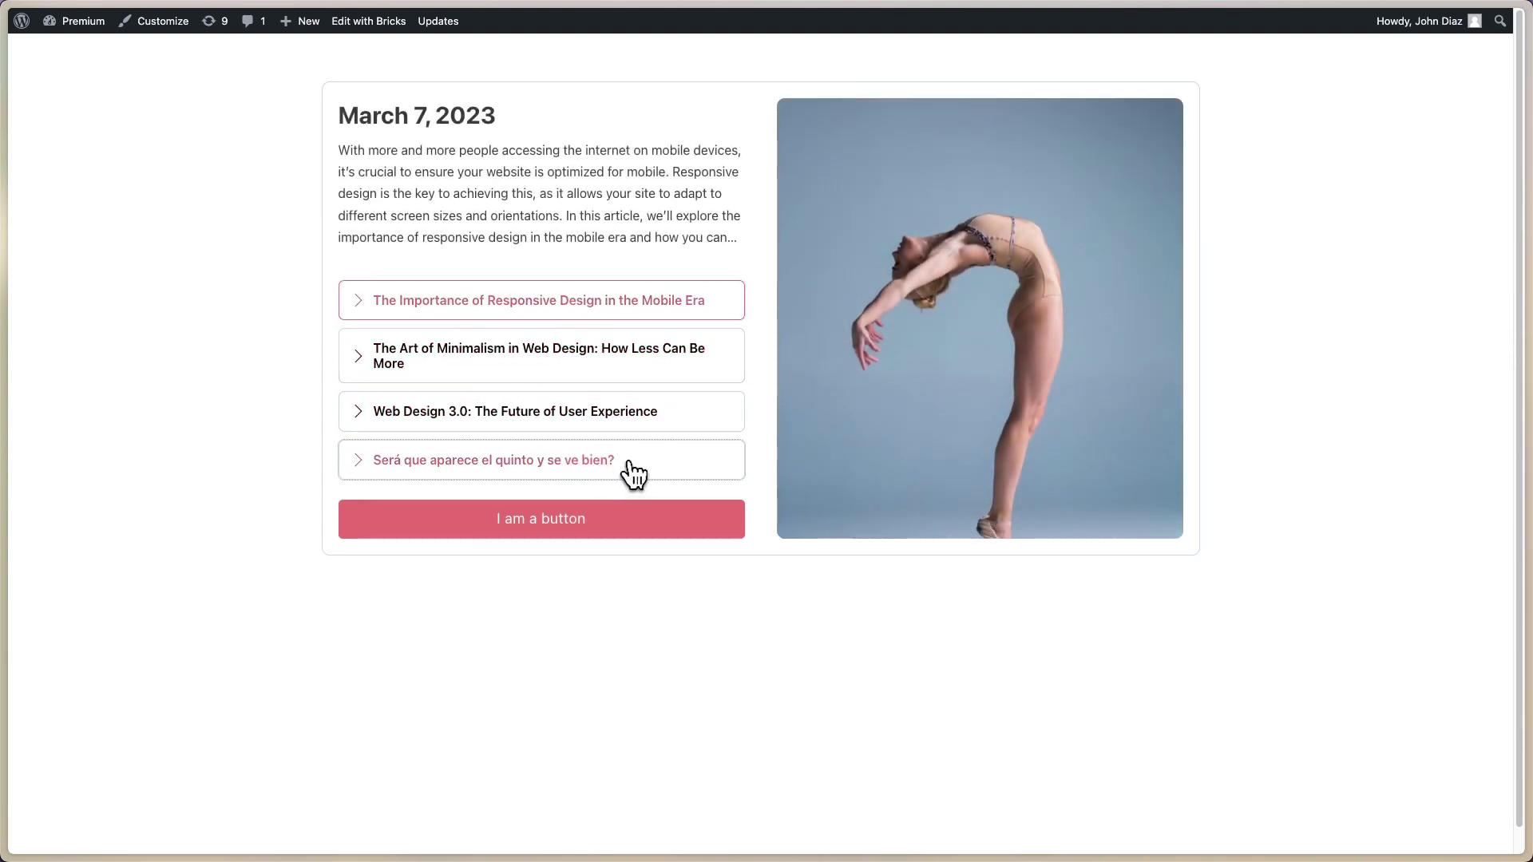
mouse_move(633, 474)
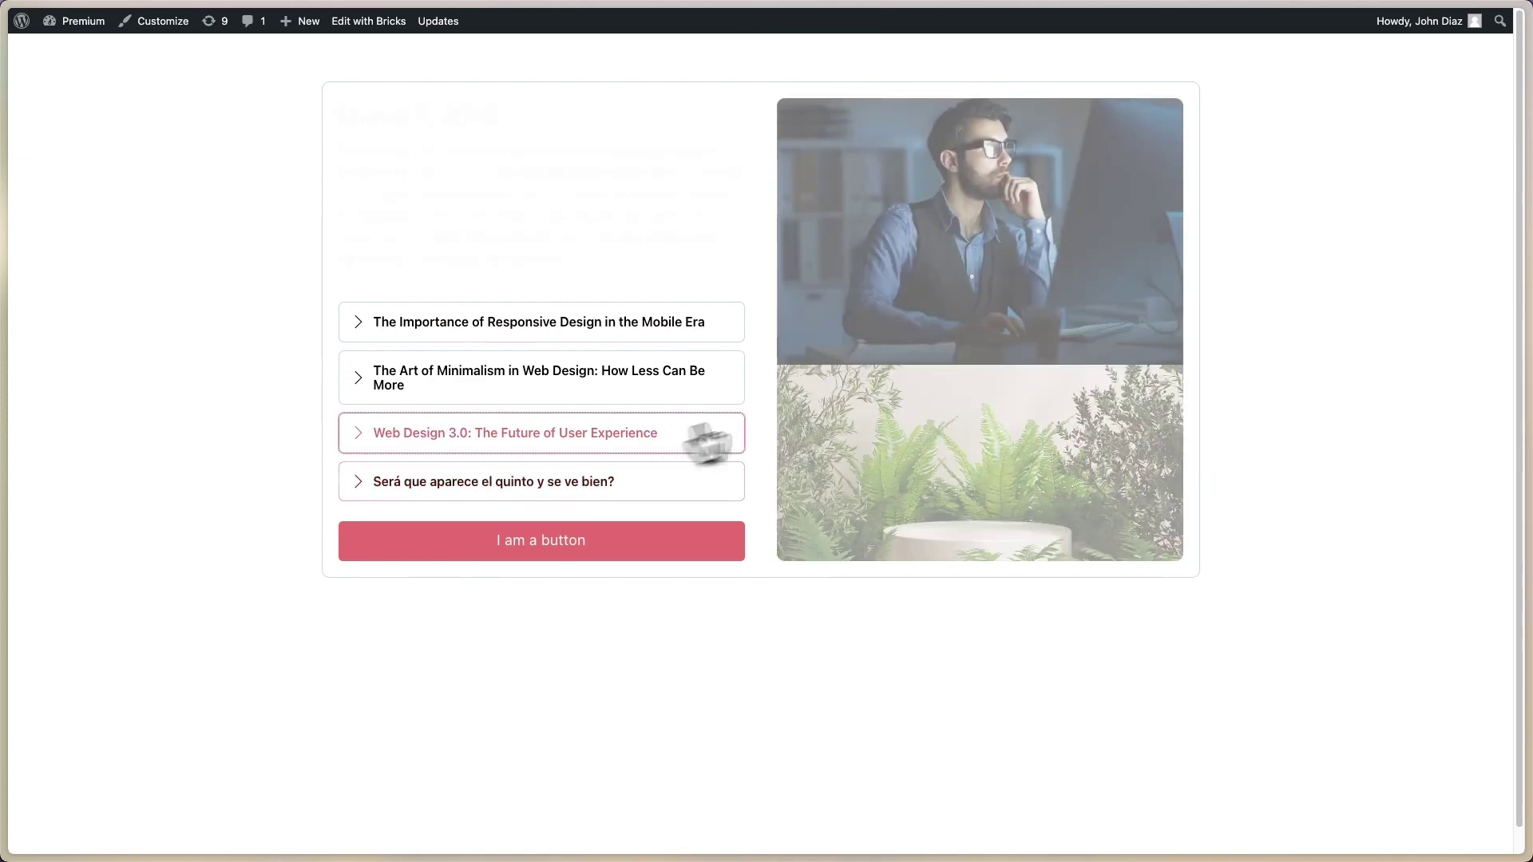
mouse_move(611, 395)
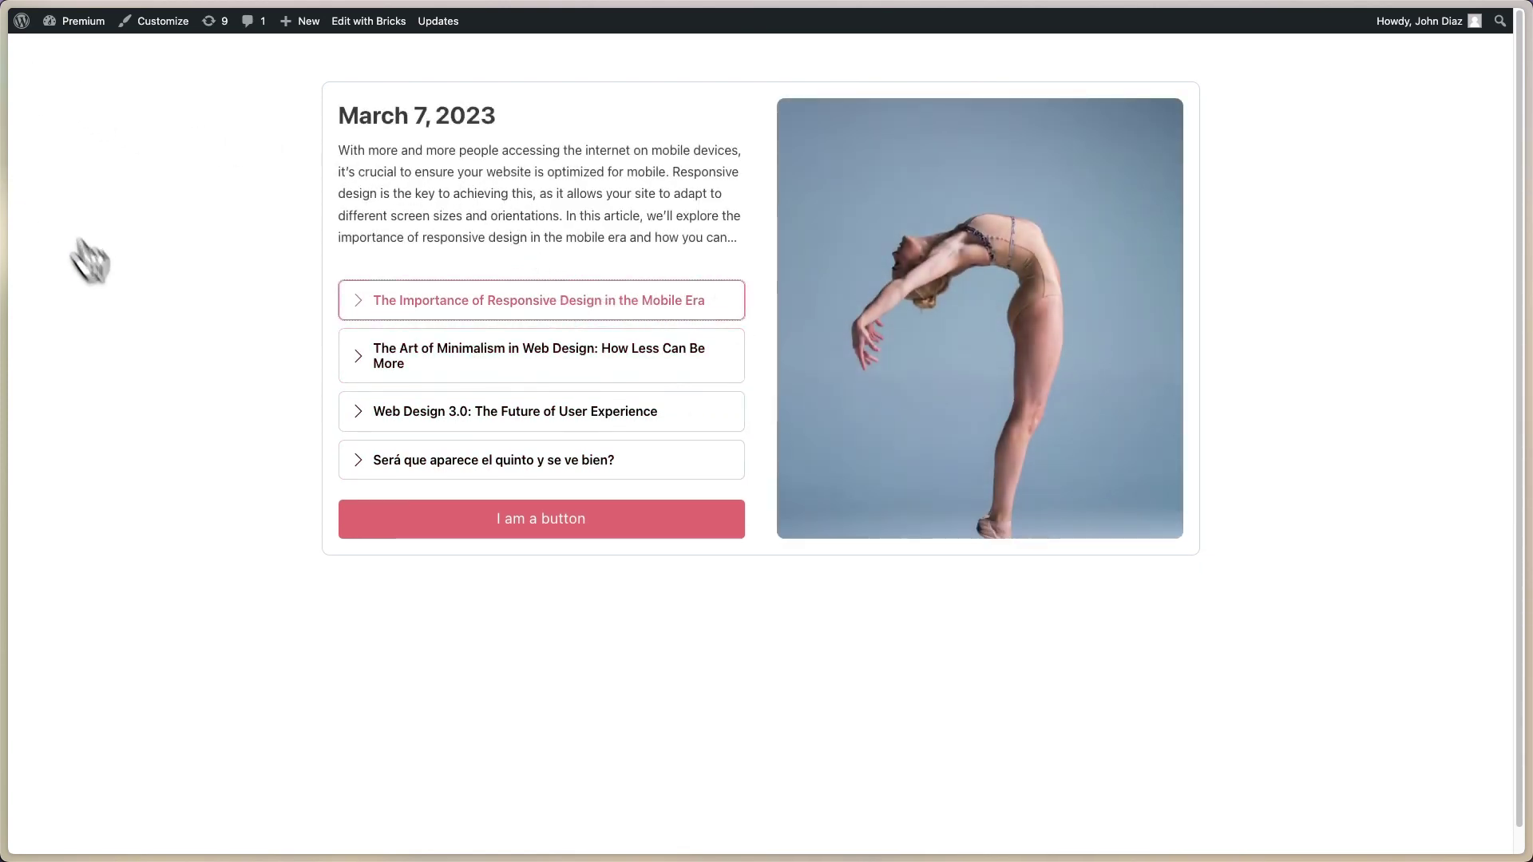
Return to the Bricks editor and collapse the Header inside the looped Pane.
key("ctrl+Tab")
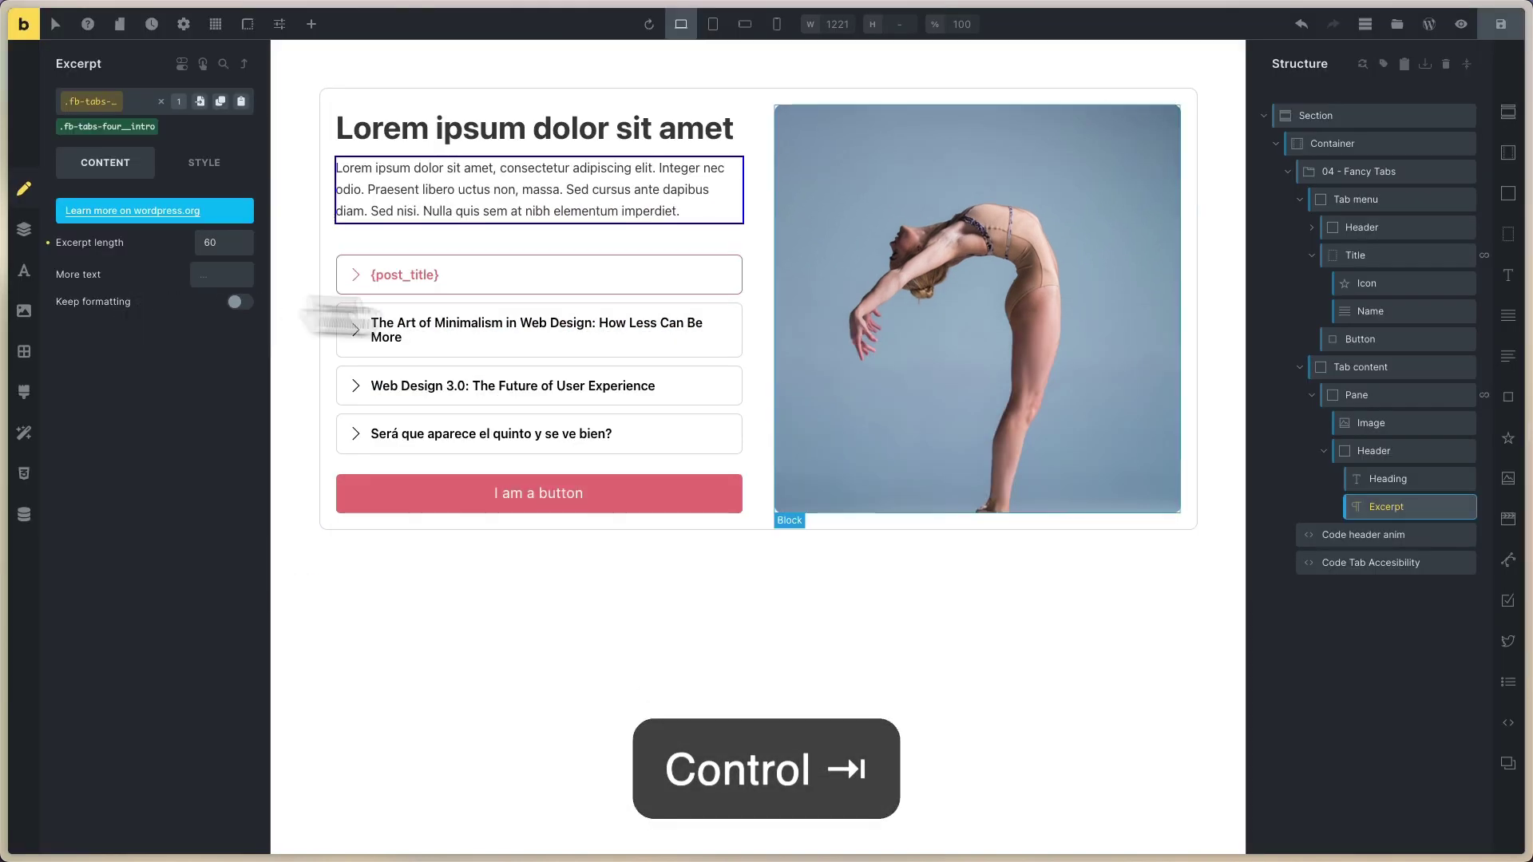
left_click(1325, 452)
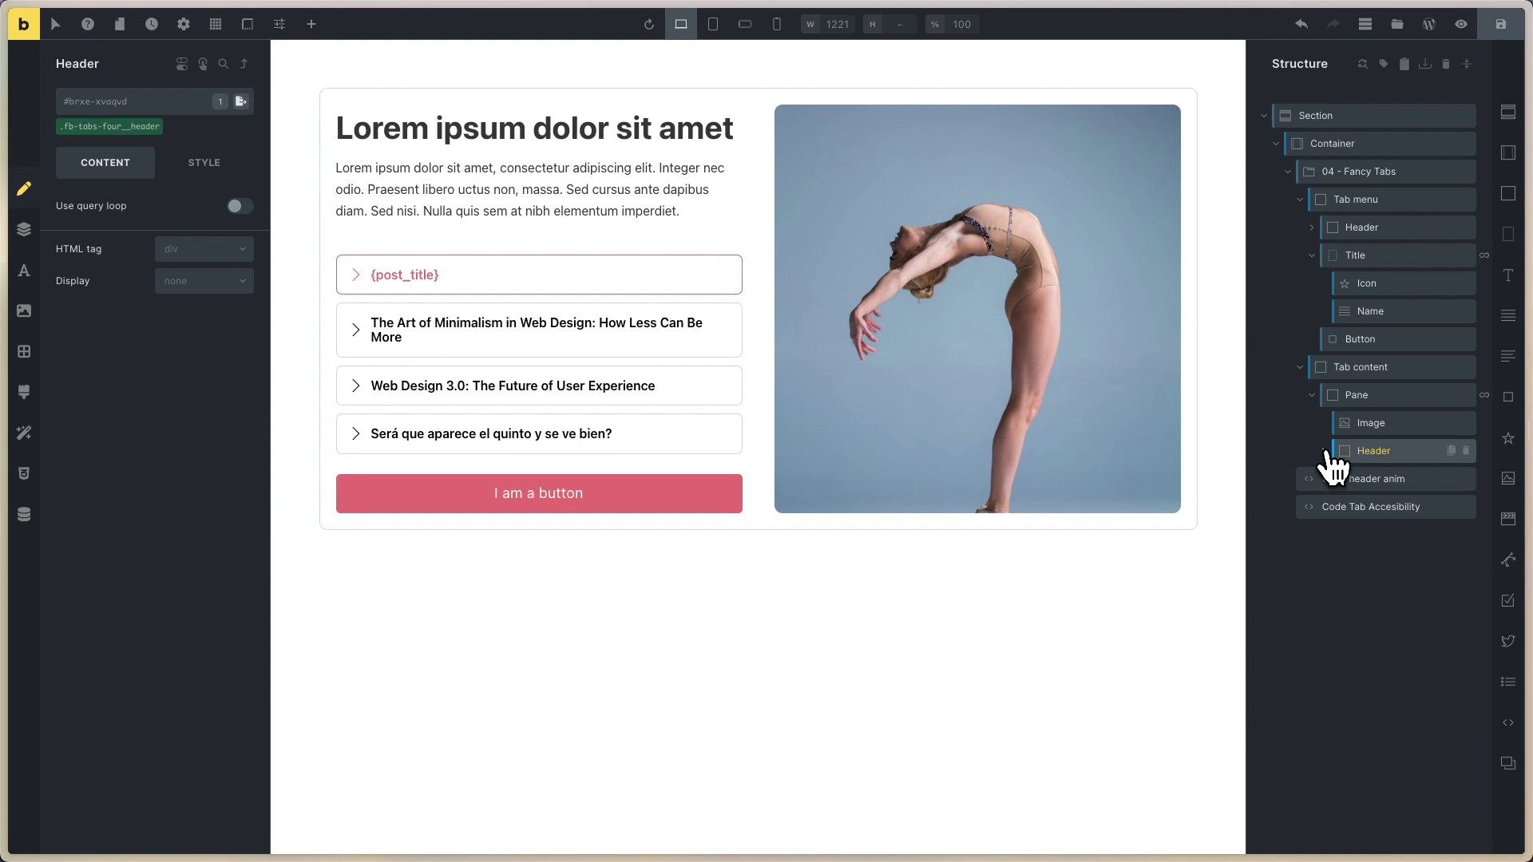